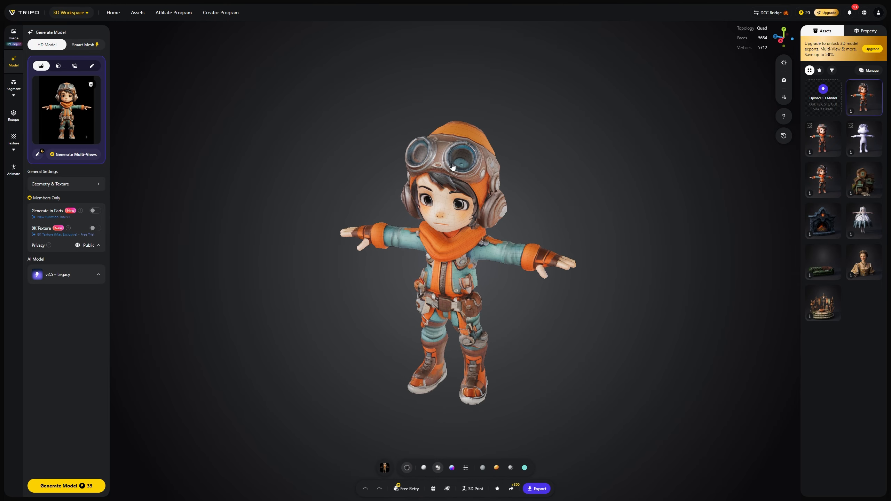
Inspect the cartoon character from all sides, comparing its normal-map shading with its textured display.
drag(436, 288, 551, 290)
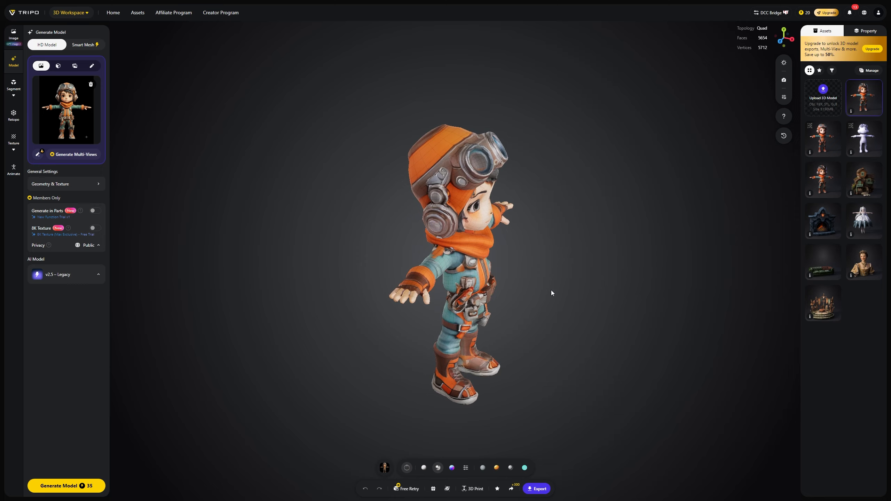
drag(455, 290, 556, 281)
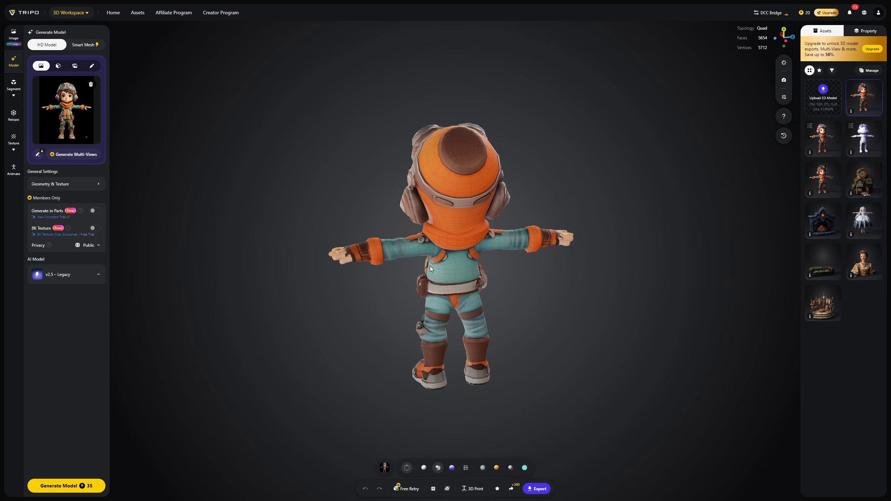
drag(404, 252, 469, 445)
click(452, 468)
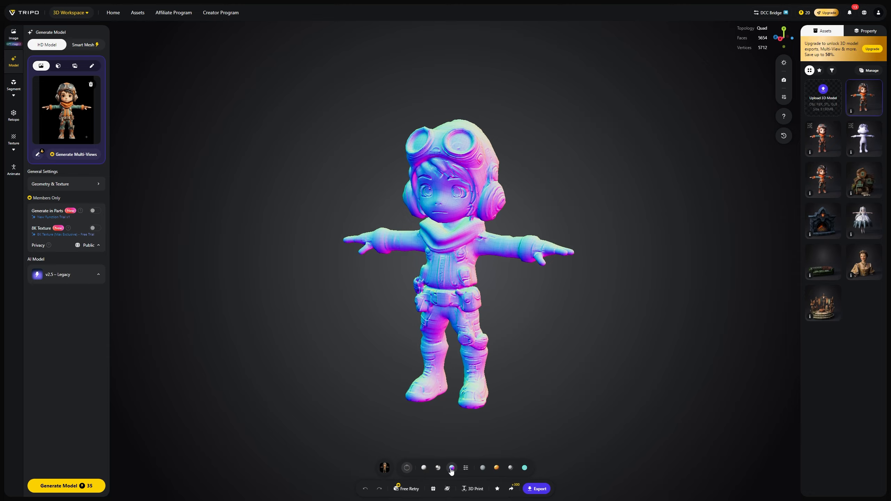
mouse_move(513, 288)
mouse_down()
mouse_move(463, 292)
mouse_move(521, 294)
mouse_up()
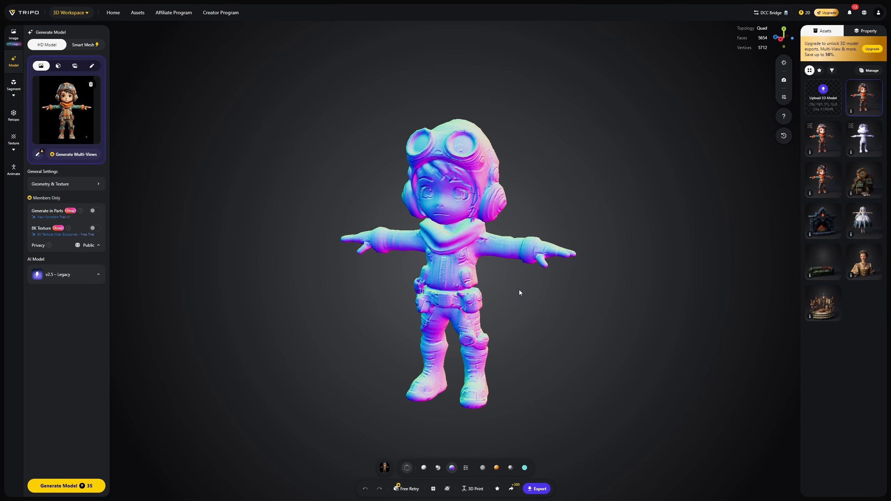
click(483, 468)
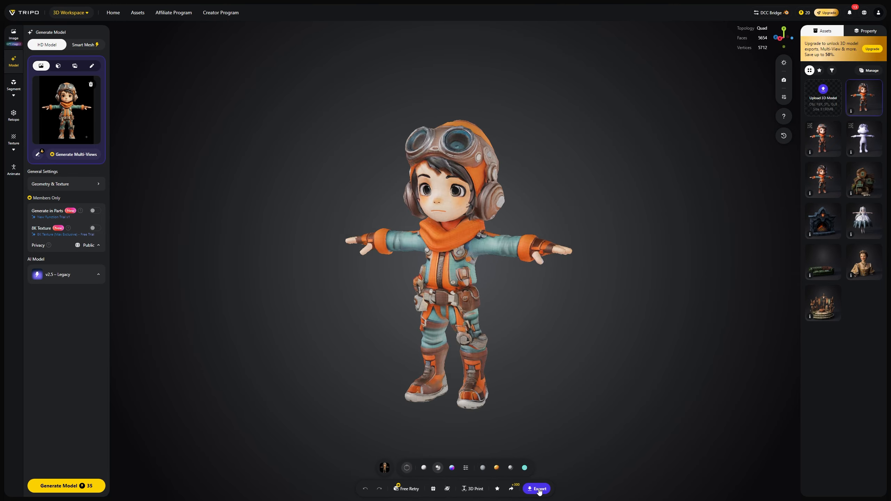
Export the 3d cartoon character in FBX format with the Blender preset, choosing its texture resolution.
click(535, 489)
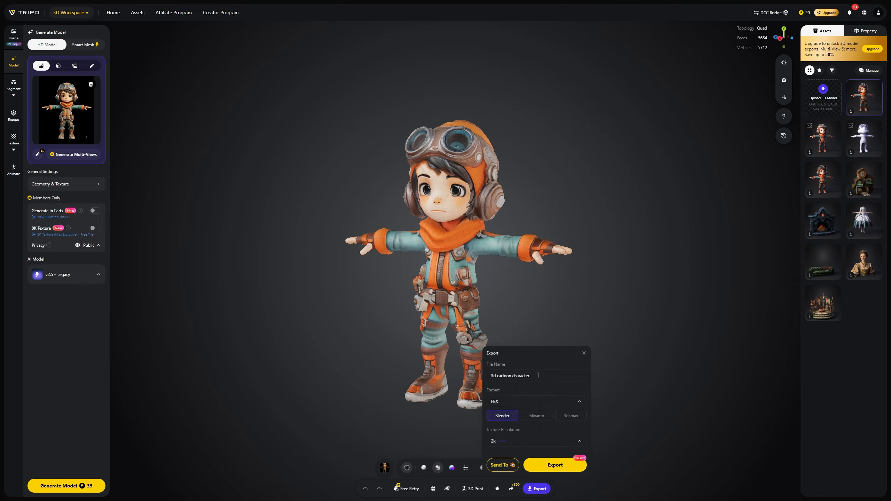
click(535, 402)
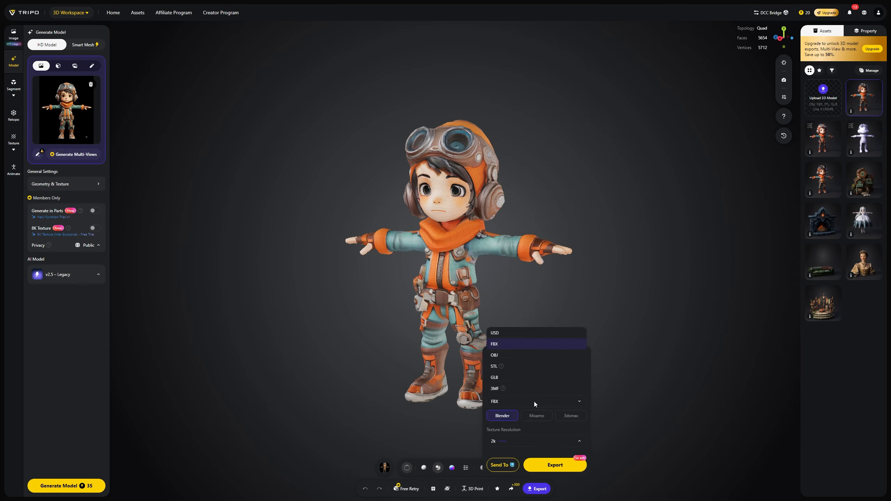
click(511, 346)
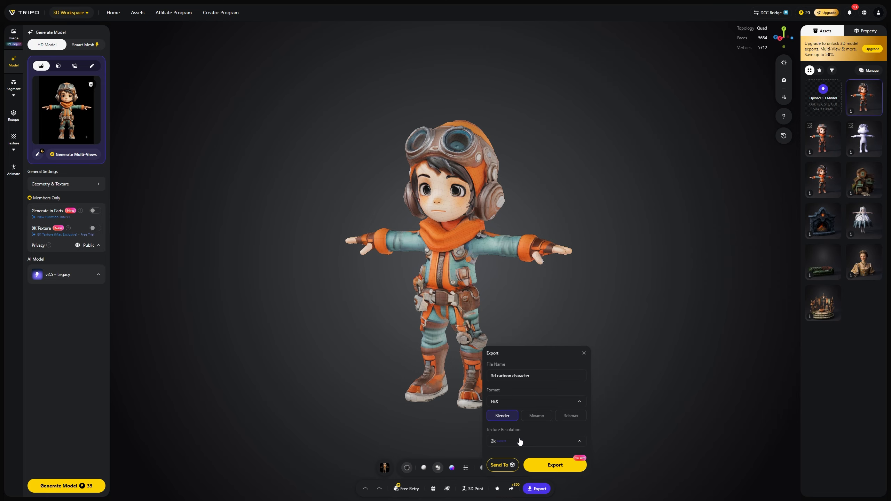
click(538, 439)
click(504, 422)
click(567, 468)
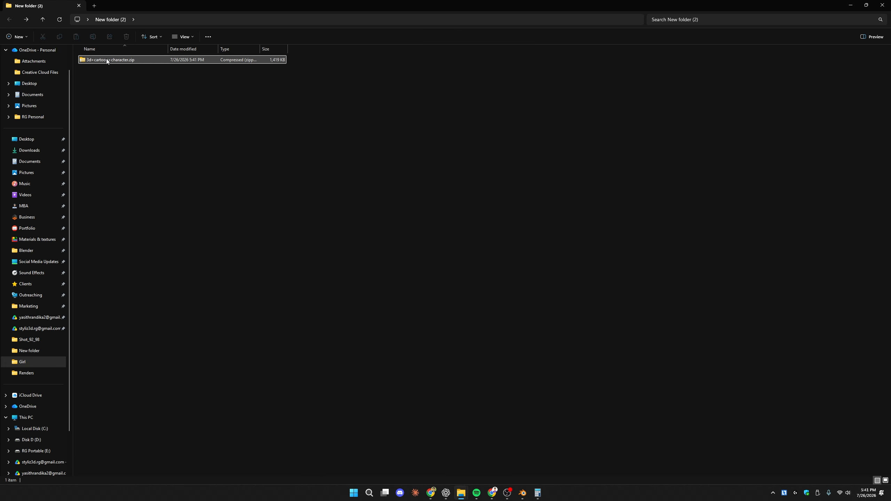
Extract the downloaded 3d+cartoon+character.zip archive into its own folder in New folder (2).
click(106, 58)
right_click(106, 62)
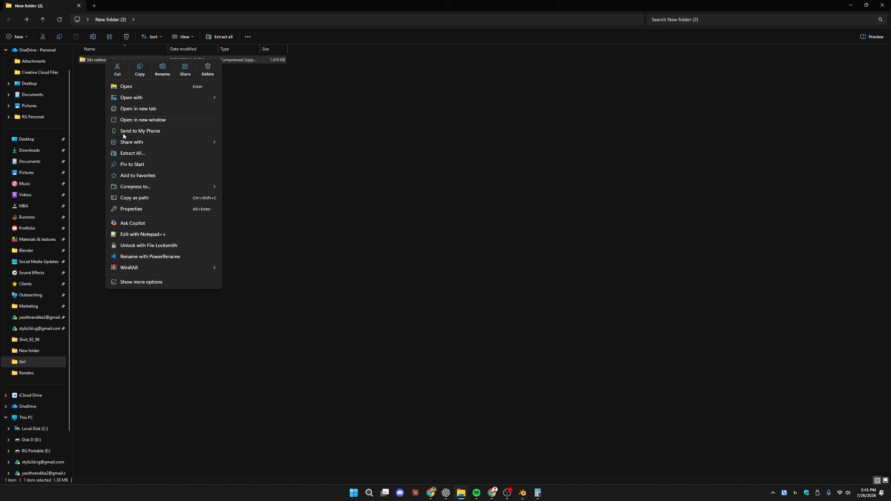
click(123, 153)
click(505, 313)
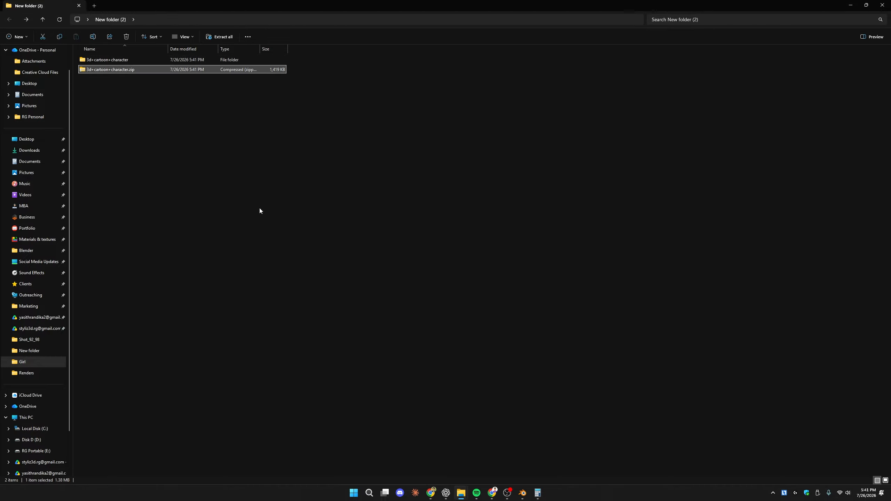
click(190, 203)
Open the extracted 3d+cartoon+character folder and preview its FBX model in 3D Viewer, closing the preview when done.
double_click(109, 60)
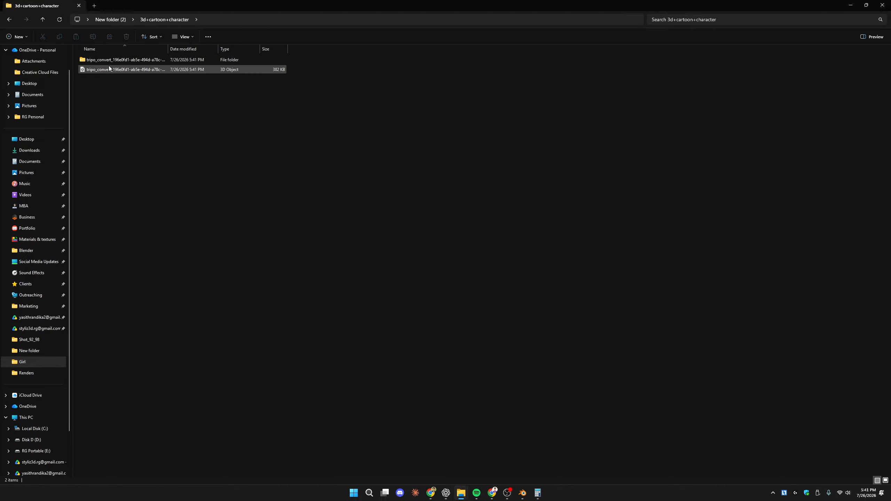
click(107, 69)
double_click(108, 69)
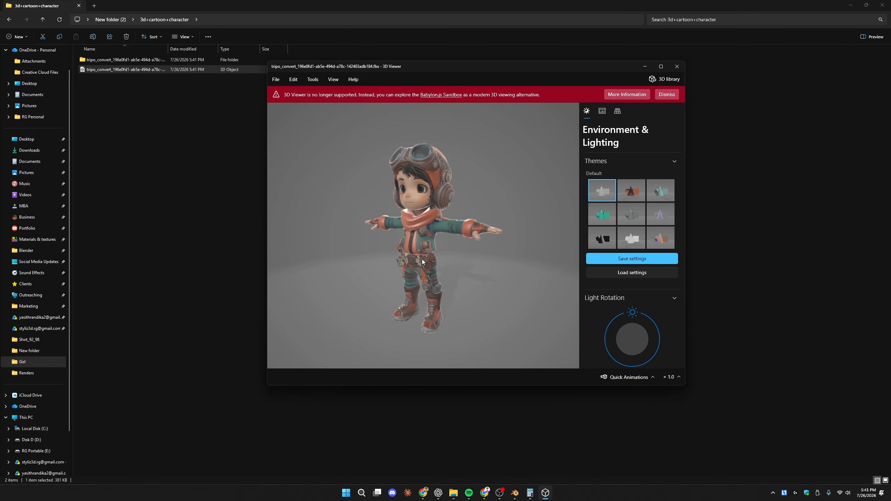
click(677, 67)
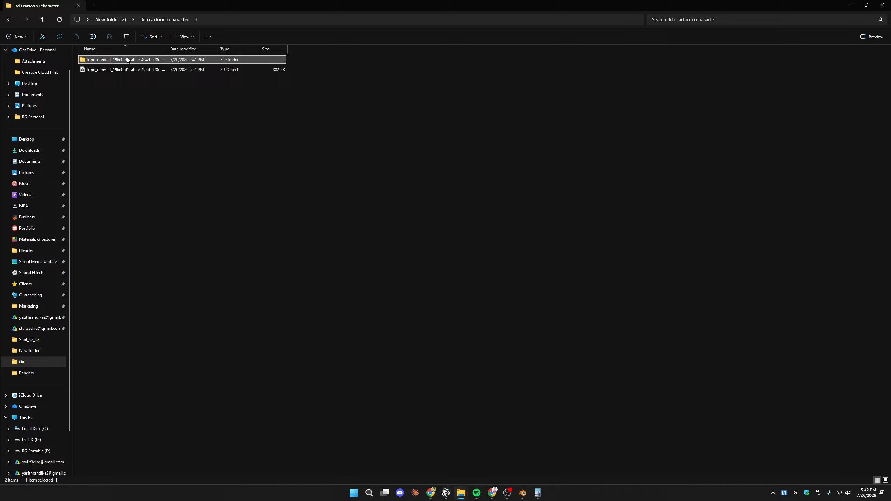
Open the FBX model's .fbm texture folder and examine the metallic, roughness, Color and Normal maps.
double_click(232, 60)
drag(190, 109, 78, 46)
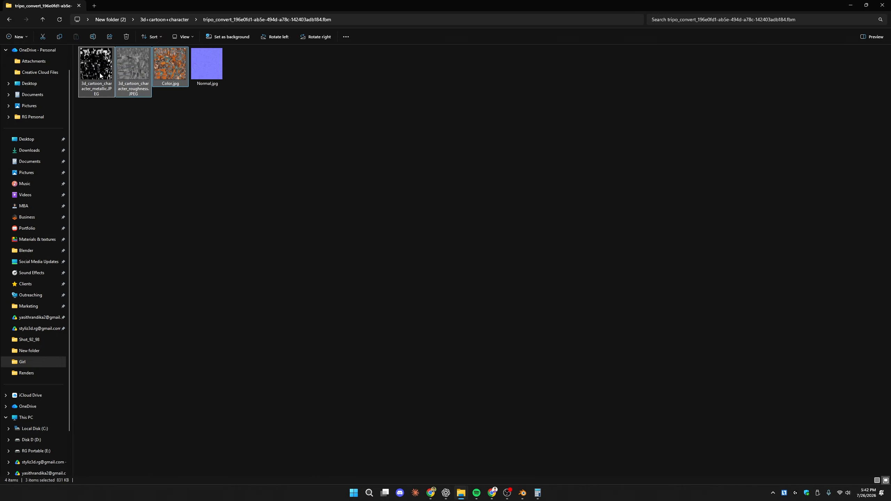
click(215, 115)
double_click(167, 63)
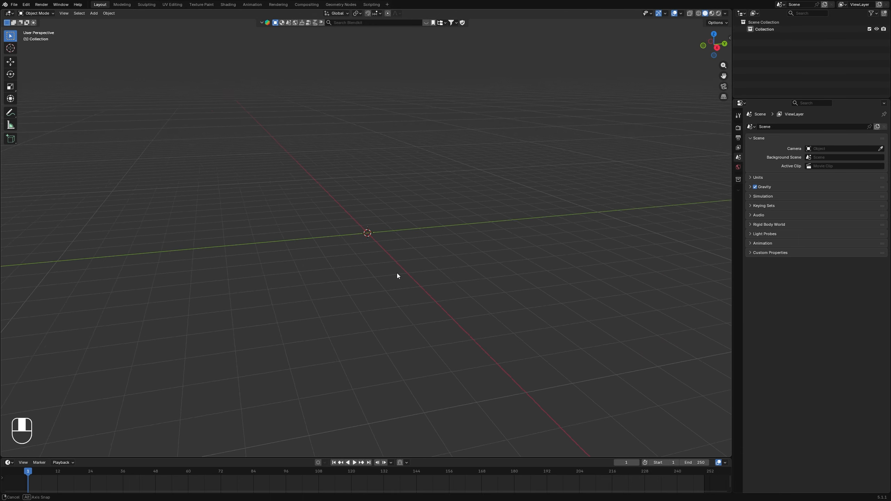
In Blender, import the tripo_convert FBX file from the 3d+cartoon+character folder with the FBX (Legacy) importer.
click(15, 4)
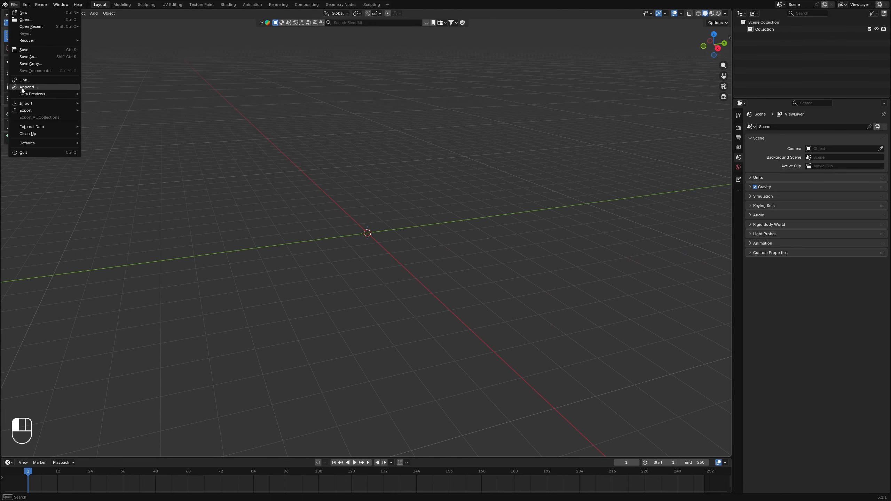
mouse_move(36, 105)
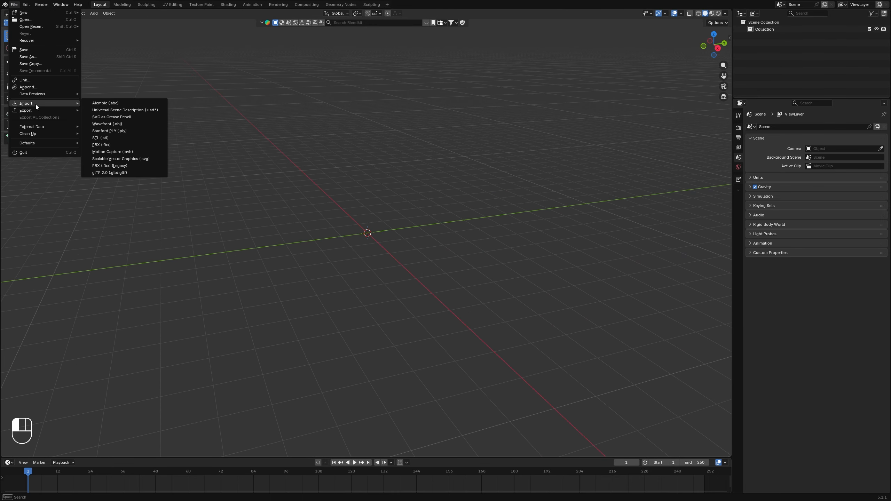
click(120, 167)
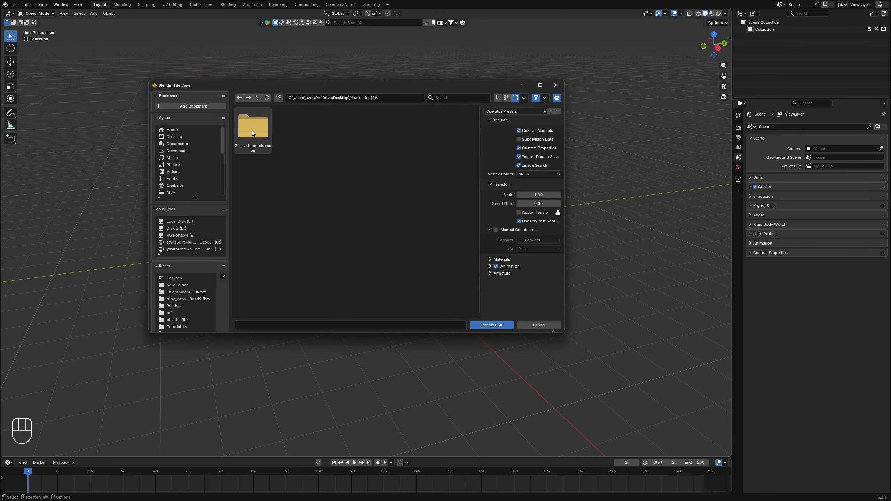
double_click(252, 130)
click(301, 143)
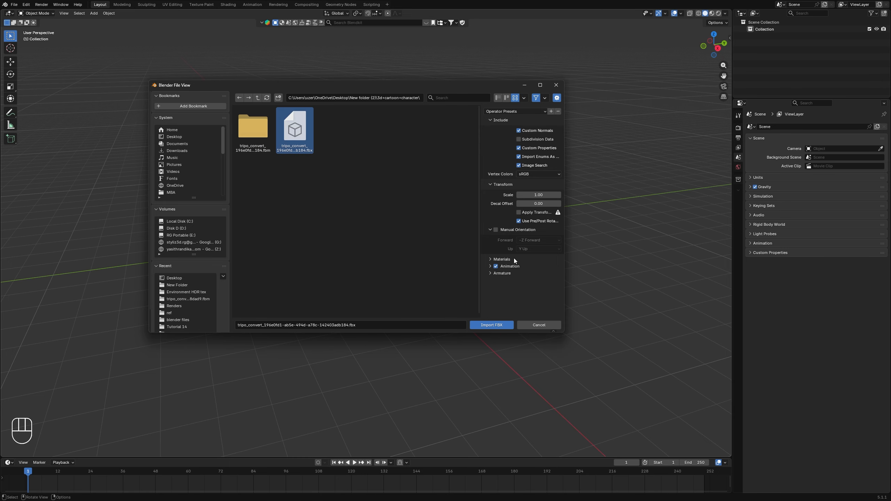
click(498, 324)
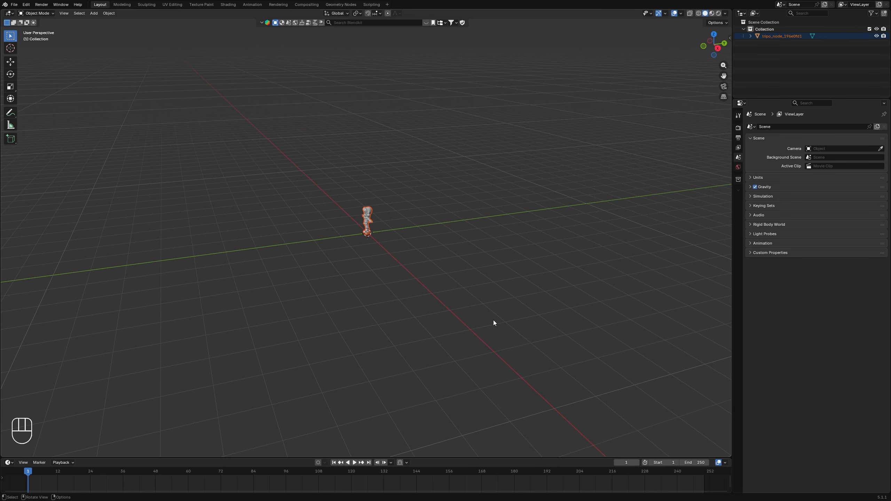
Frame the imported character in the viewport and display it with Material Preview shading.
key(KP_Decimal)
middle_drag(342, 290, 360, 298)
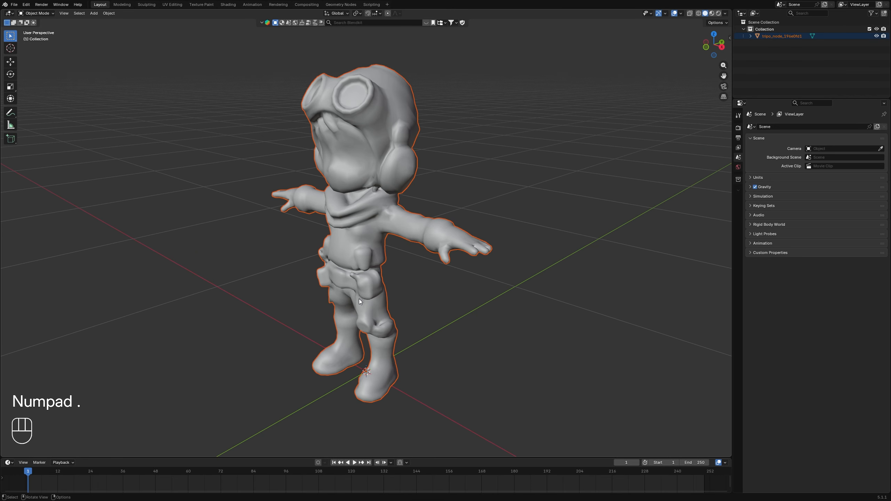
click(712, 14)
mouse_move(455, 301)
middle_down()
mouse_move(436, 306)
mouse_move(514, 302)
mouse_move(321, 303)
mouse_move(413, 302)
middle_up()
Show the wireframe overlay on the character and examine its mesh topology.
click(681, 14)
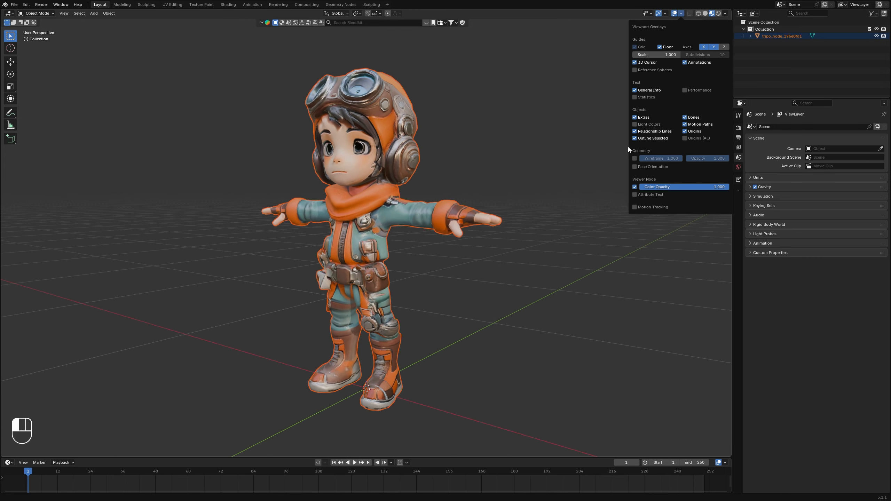
click(634, 159)
middle_drag(472, 287, 373, 251)
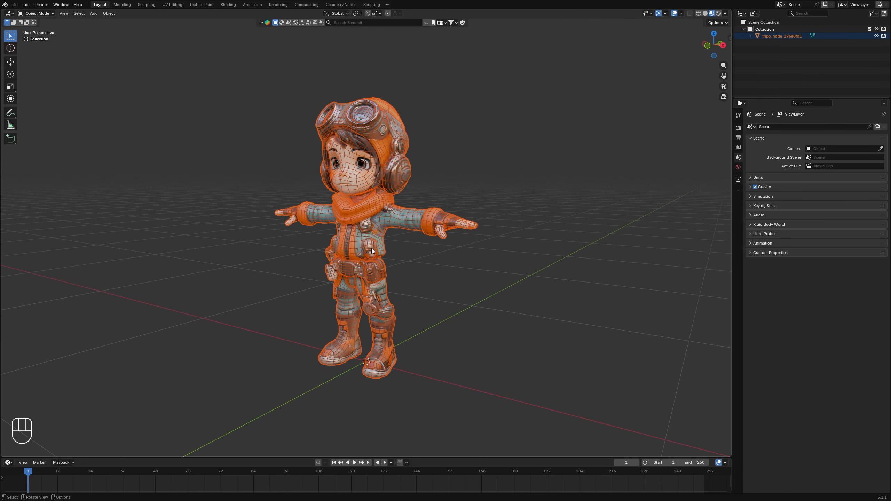
Enable the Statistics overlay, select the character to read its mesh counts, and turn off the wireframe overlay.
click(681, 13)
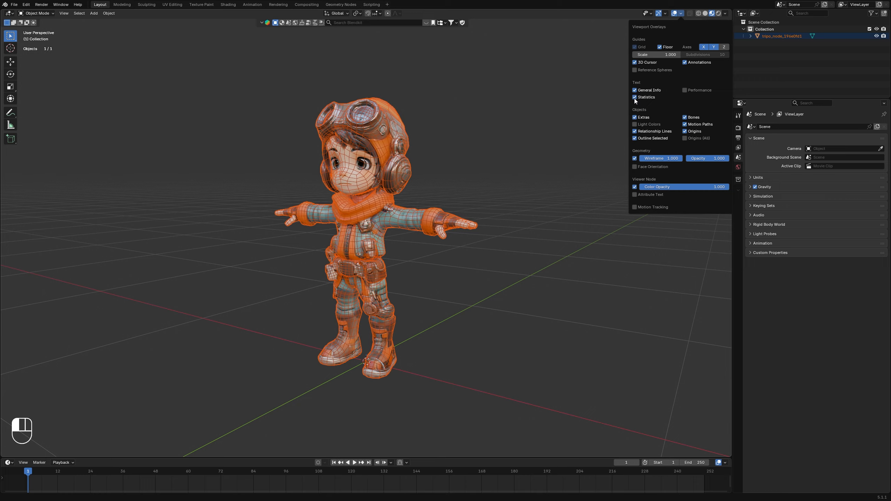
click(385, 163)
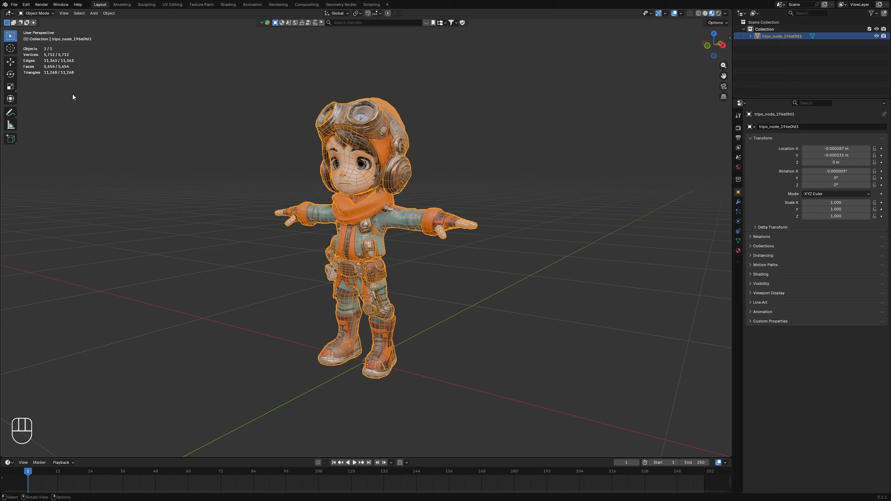
click(680, 14)
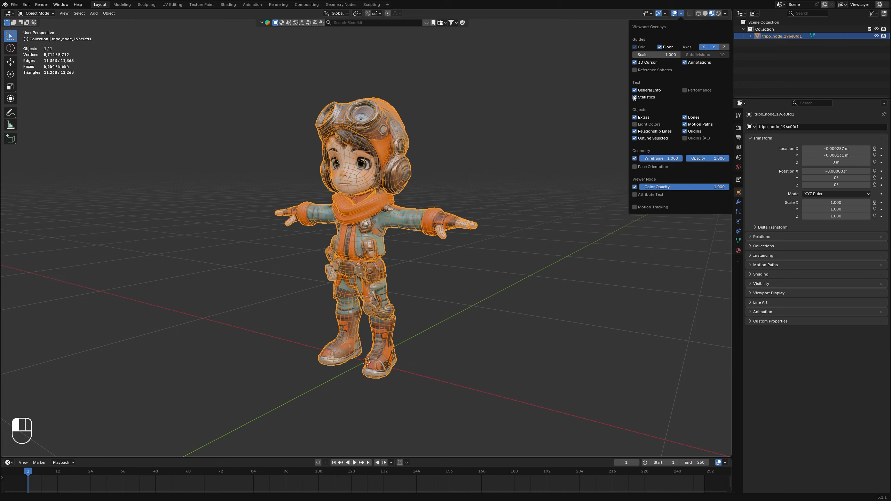
click(633, 158)
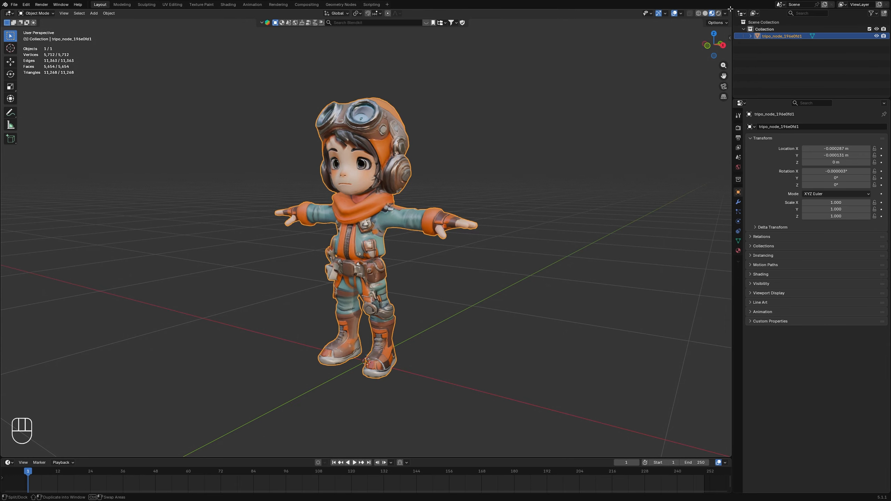
Split the 3D viewport into three areas and make the upper new one a UV Editor showing the character's UV layout.
drag(730, 10, 388, 233)
click(391, 13)
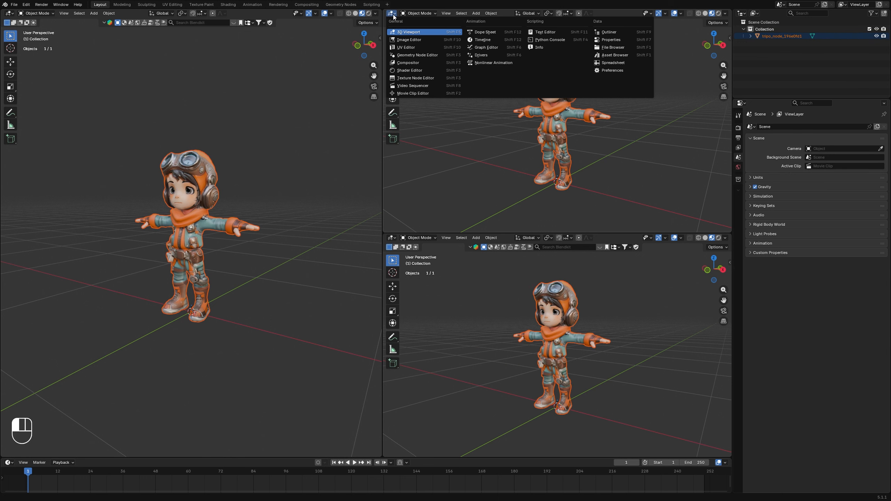
click(407, 47)
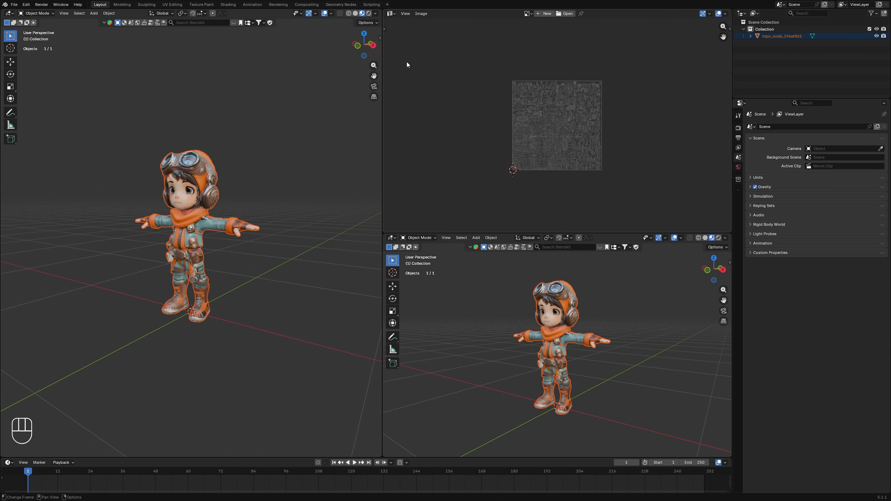
scroll(583, 149, up, 5)
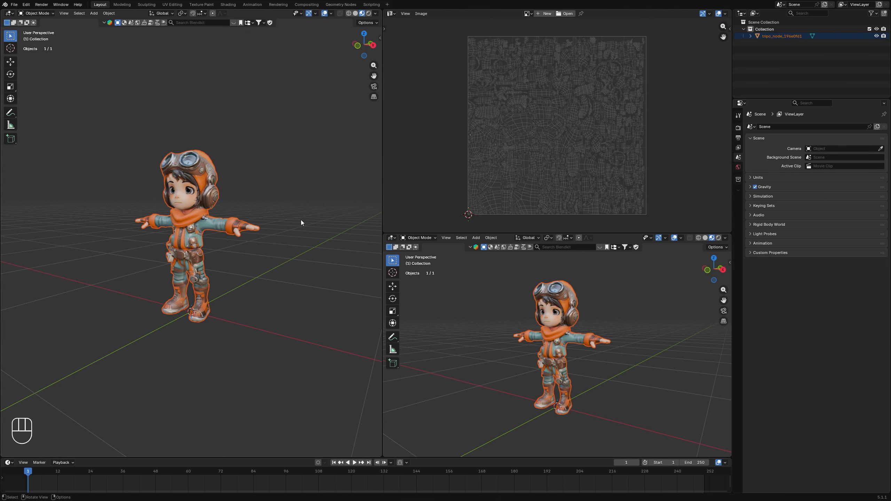
scroll(212, 209, up, 4)
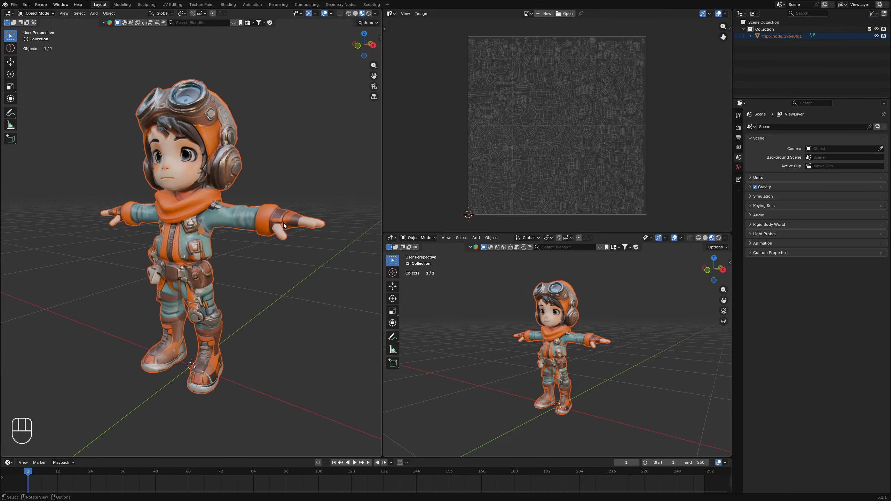
Change the lower new area to a Shader Editor and select the character to display its material nodes.
click(391, 238)
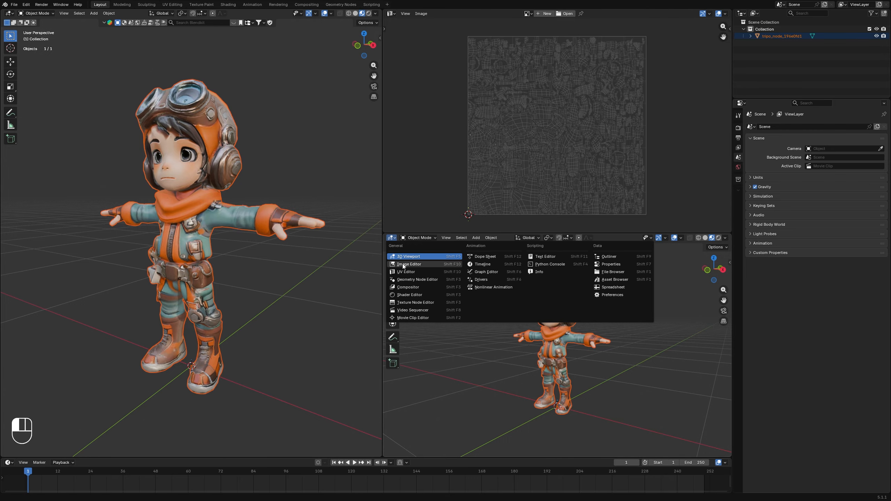
click(407, 295)
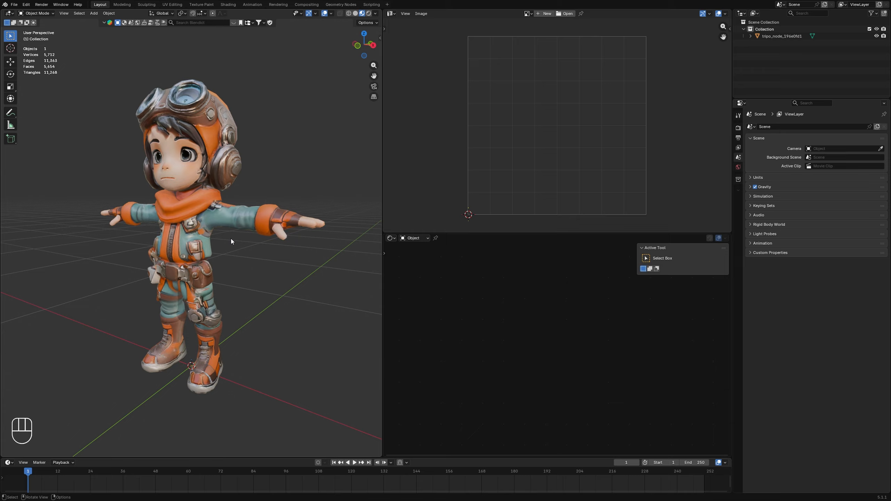
click(215, 226)
middle_drag(479, 334, 514, 337)
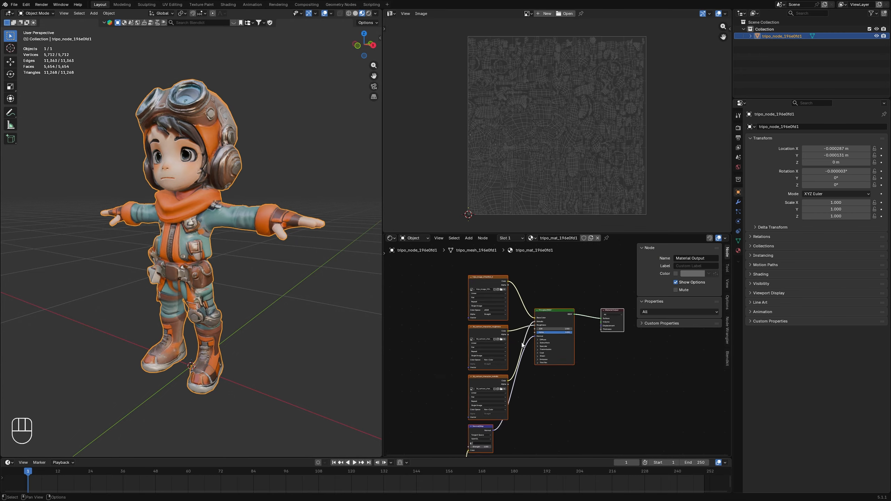
Hide the node editor's sidebar and view the character's roughness, metallic and normal textures by selecting their image nodes in turn.
key(n)
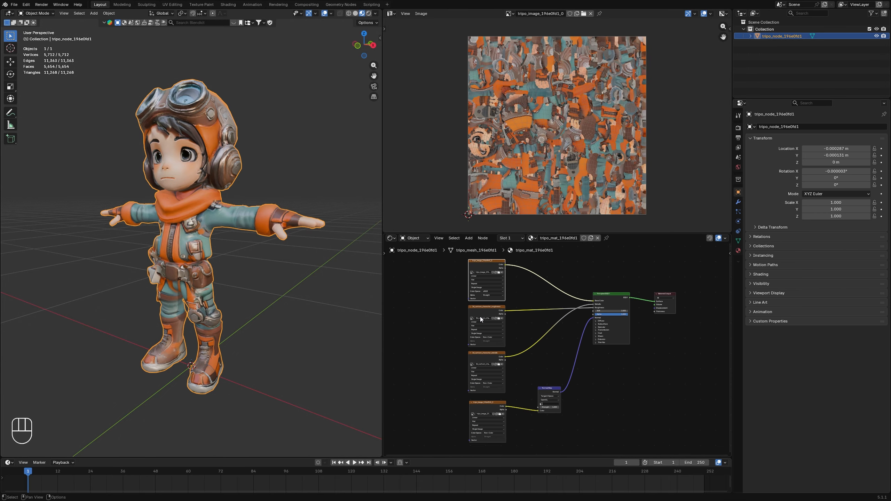
click(480, 319)
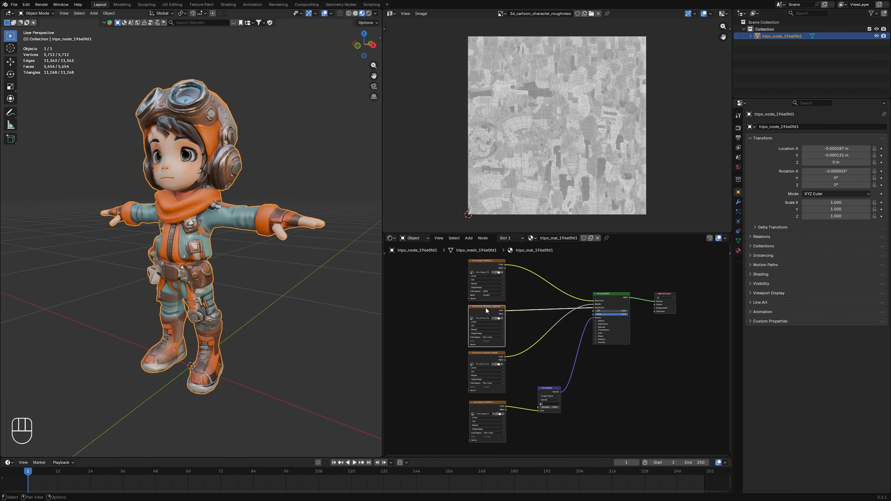
click(489, 356)
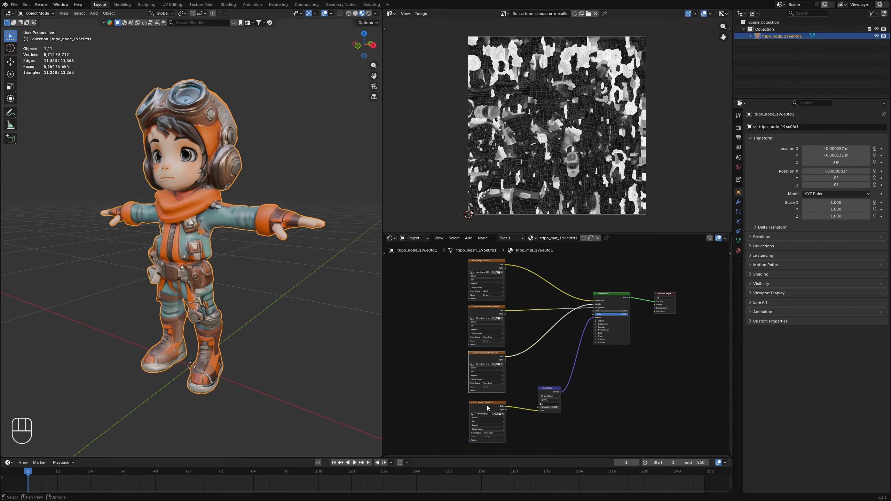
drag(488, 407, 484, 402)
drag(550, 392, 547, 392)
middle_drag(180, 83, 131, 163)
middle_drag(166, 232, 179, 201)
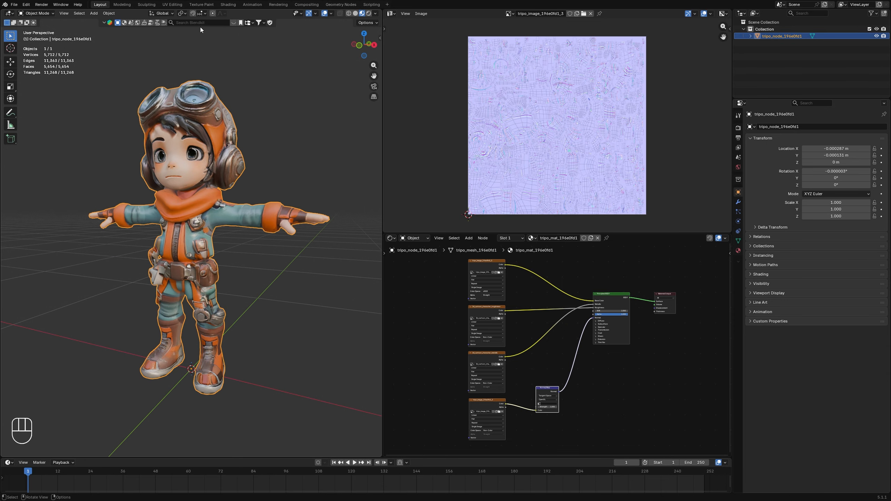
Open the Texture Paint workspace and split its image editor into two stacked areas.
click(206, 5)
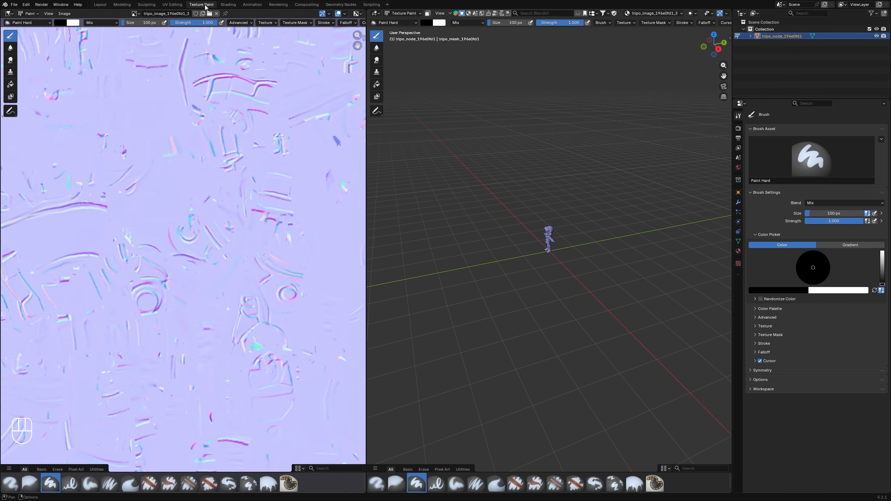
scroll(201, 224, down, 5)
drag(3, 12, 10, 254)
scroll(209, 351, down, 3)
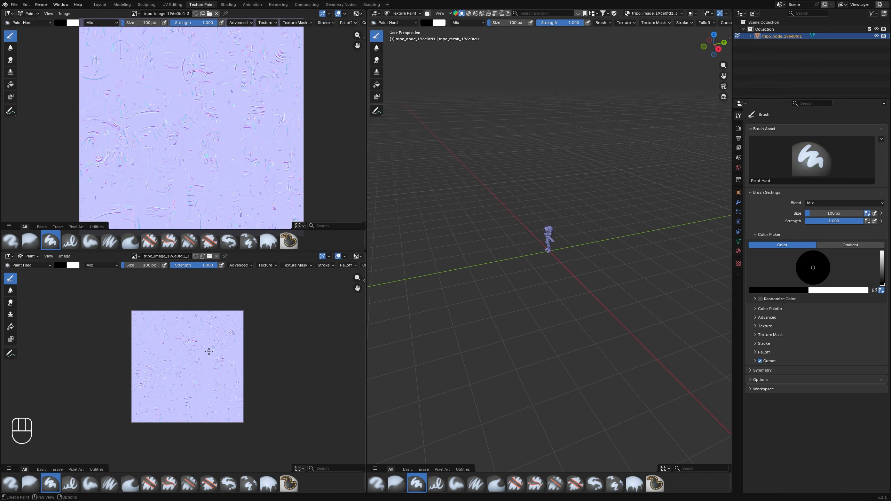
Change the lower image area to a Shader Editor without its sidebar and select the base colour image node for painting.
click(8, 256)
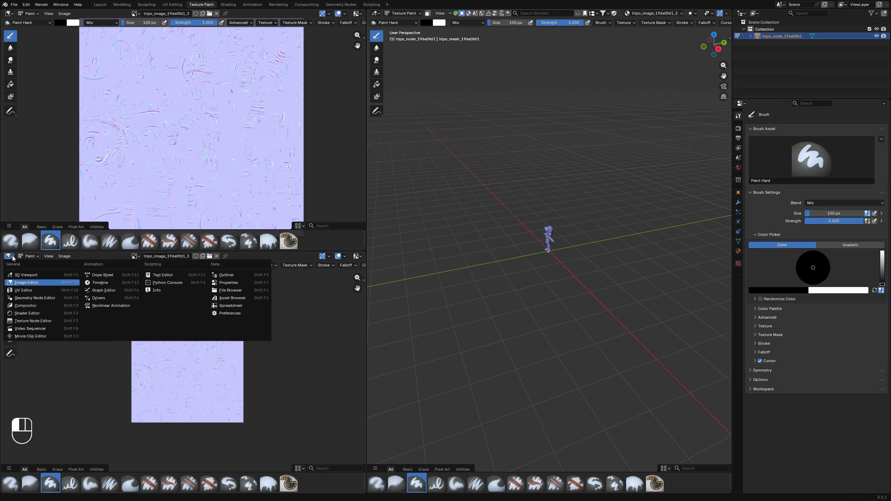
click(29, 313)
scroll(214, 379, down, 1)
scroll(214, 377, down, 2)
key(n)
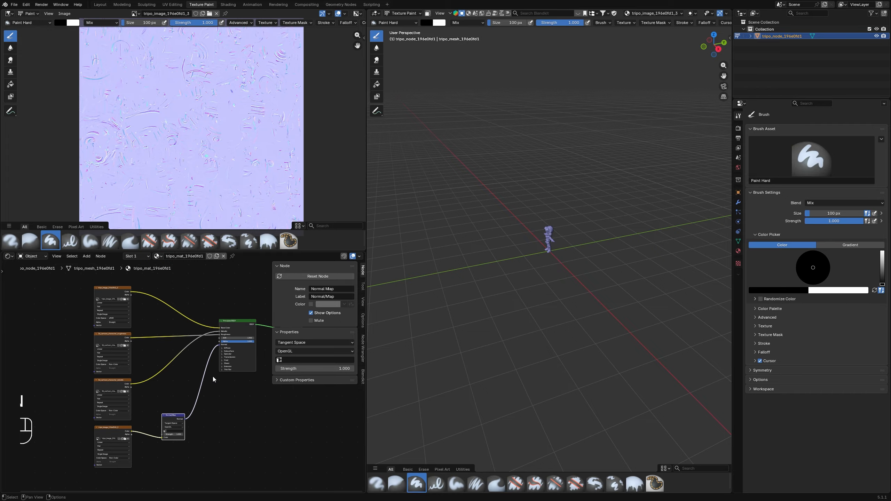
scroll(183, 126, down, 2)
click(118, 291)
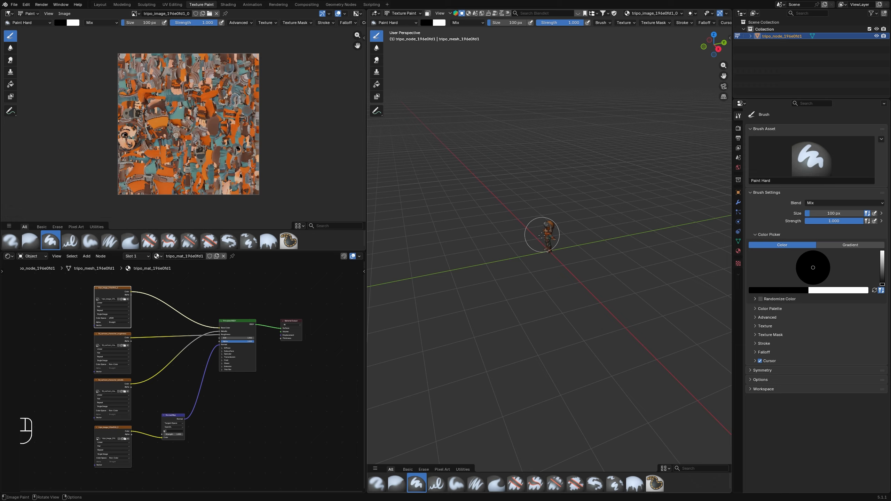
Display the character in Material Preview shading with the Diffuse Color render pass and frame it closely.
scroll(529, 217, up, 10)
shift+middle_drag(518, 190, 521, 259)
scroll(528, 247, up, 1)
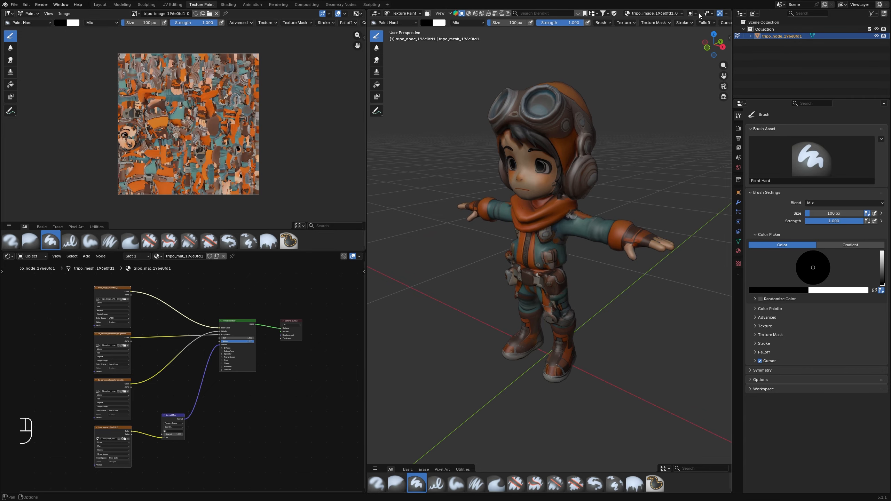
mouse_move(706, 13)
middle_down()
mouse_move(634, 14)
mouse_move(676, 35)
middle_up()
click(712, 14)
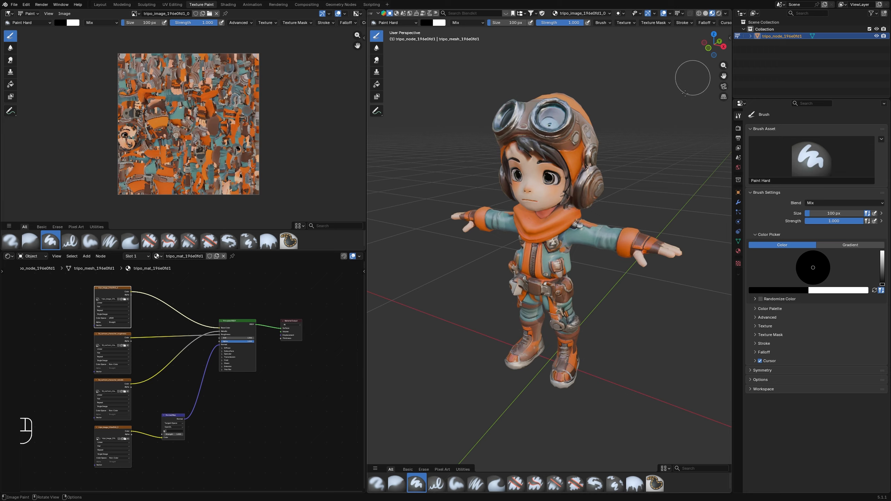
click(726, 13)
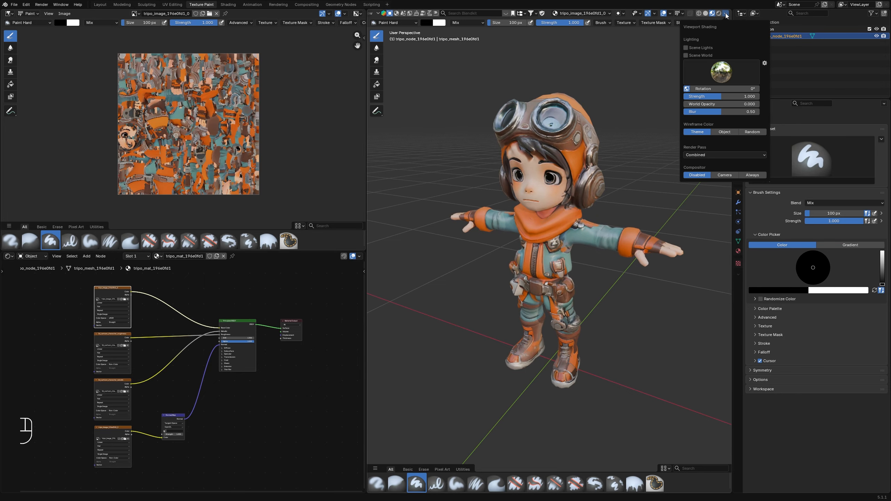
click(693, 155)
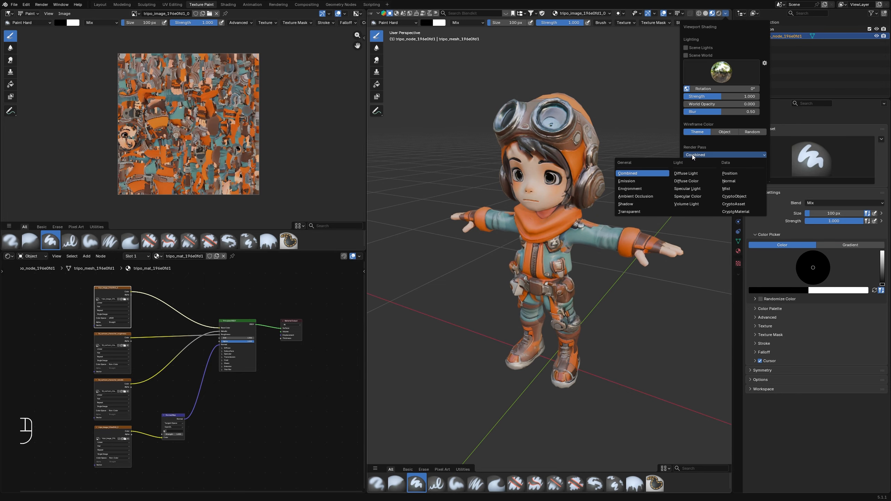
click(688, 181)
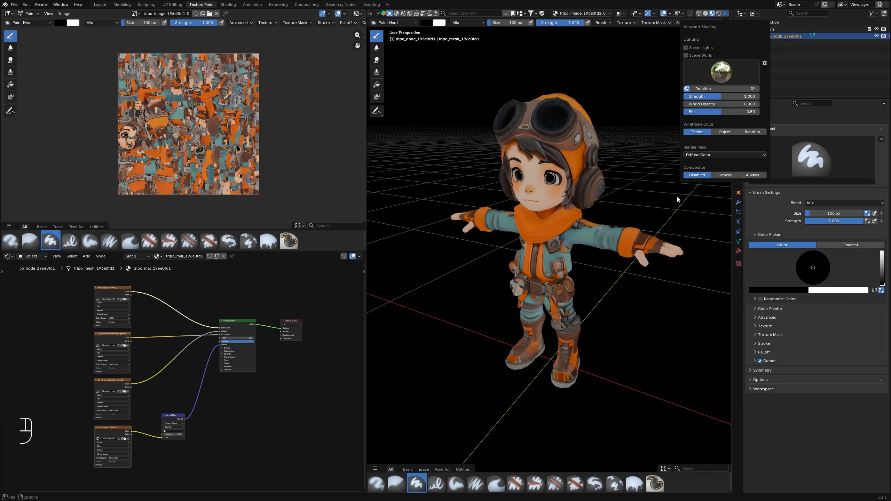
mouse_move(590, 151)
middle_down()
mouse_move(578, 166)
mouse_move(594, 179)
mouse_move(569, 165)
mouse_move(544, 170)
mouse_move(544, 203)
mouse_move(558, 186)
middle_up()
scroll(543, 169, up, 3)
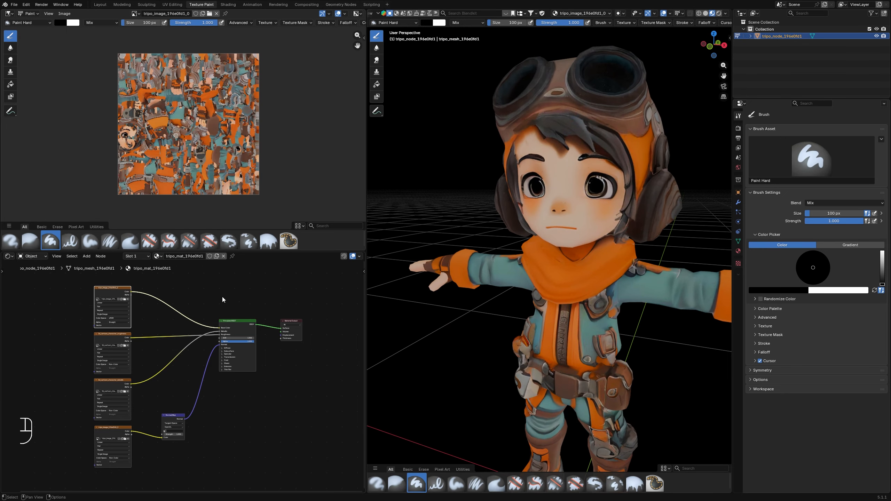
View the roughness and metallic textures through their image nodes, and reselect the base colour image node.
click(122, 335)
click(114, 386)
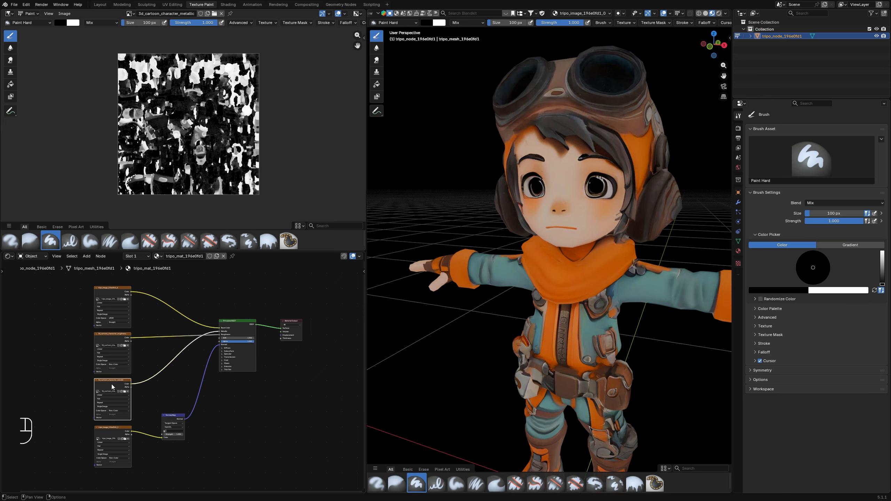
click(113, 289)
scroll(610, 259, down, 3)
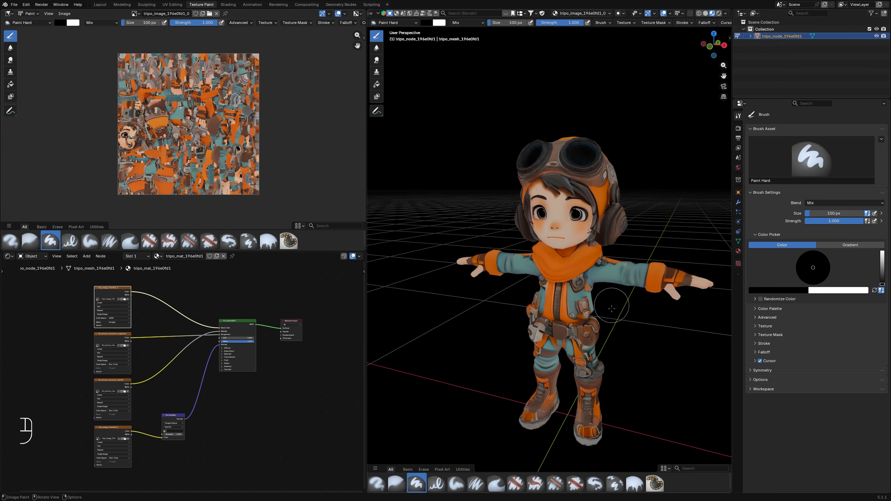
With the Smear tool at 112 px, blend the discoloured area of the teal jacket between the chest pouch and the shoulder.
middle_drag(610, 259, 575, 312)
mouse_move(575, 312)
shift+middle_down()
mouse_move(568, 296)
mouse_move(589, 300)
mouse_move(591, 319)
shift+middle_up()
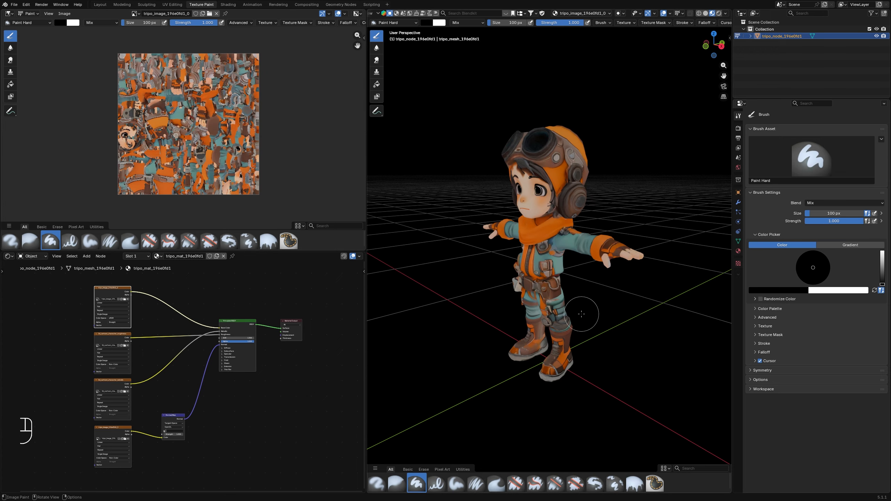
scroll(579, 316, up, 8)
mouse_move(539, 310)
middle_down()
mouse_move(593, 301)
mouse_move(586, 290)
mouse_move(523, 290)
middle_up()
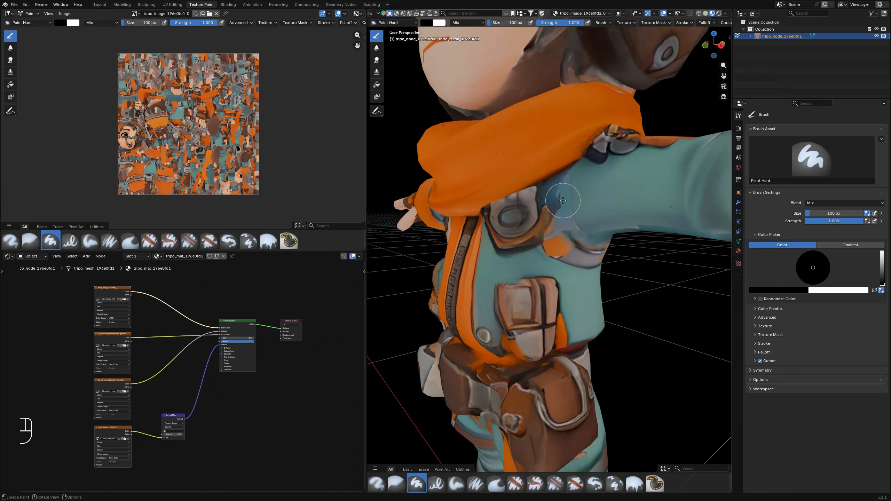
click(376, 61)
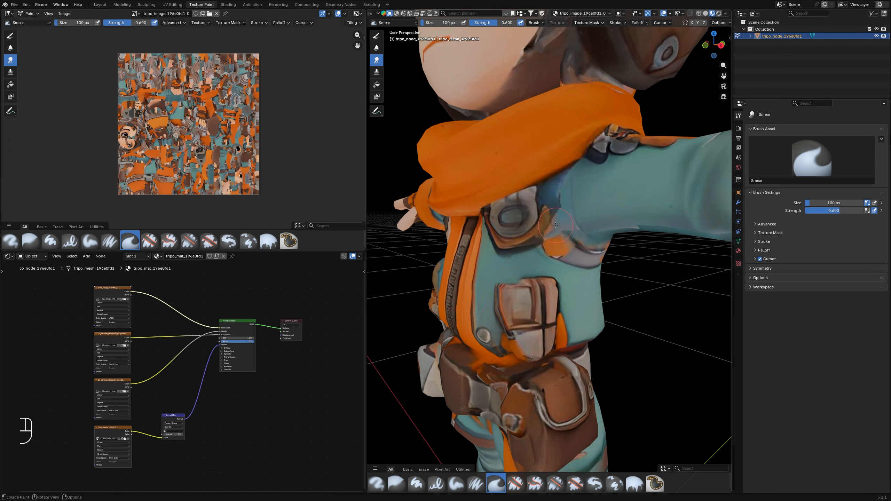
key(f)
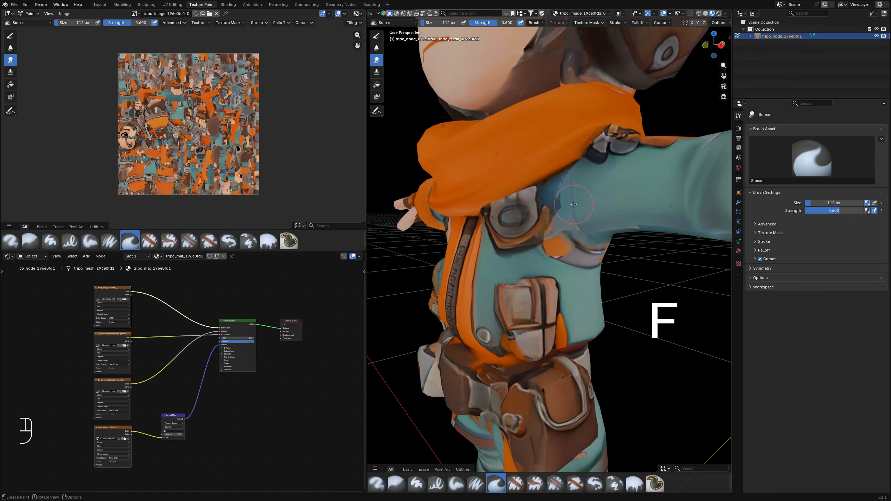
mouse_move(574, 205)
mouse_down()
mouse_move(554, 202)
mouse_move(563, 186)
mouse_move(555, 197)
mouse_move(579, 219)
mouse_up()
Smear the dark and light patches along the underside of the same teal sleeve down to the armpit.
middle_drag(596, 253, 546, 198)
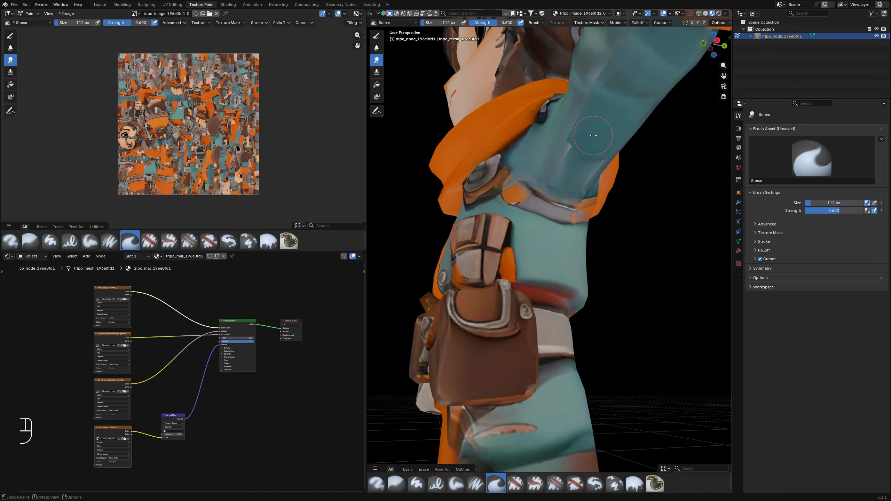
mouse_move(596, 136)
mouse_down()
mouse_move(552, 160)
mouse_move(597, 162)
mouse_move(587, 173)
mouse_up()
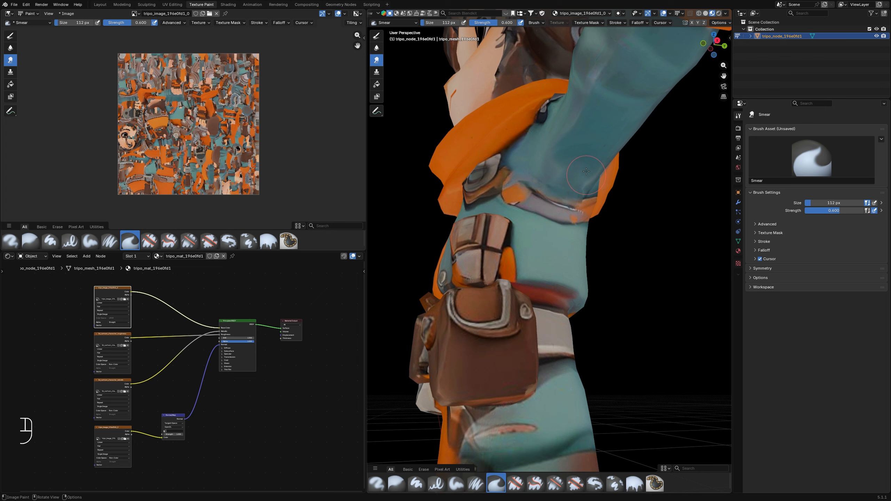
mouse_move(586, 113)
mouse_down()
mouse_move(577, 120)
mouse_move(614, 57)
mouse_up()
Reduce the Smear brush to 58 px and blend away the dark streak on the back of the orange scarf.
mouse_move(554, 165)
middle_down()
mouse_move(529, 154)
mouse_move(494, 196)
middle_up()
scroll(537, 140, up, 2)
shift+middle_drag(537, 131, 553, 189)
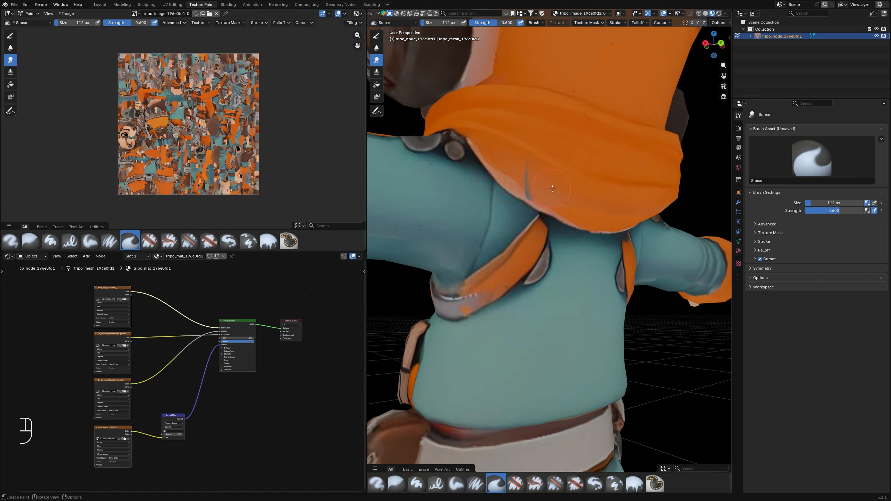
key(f)
click(552, 186)
scroll(530, 200, down, 5)
middle_drag(530, 201, 532, 224)
scroll(532, 239, up, 5)
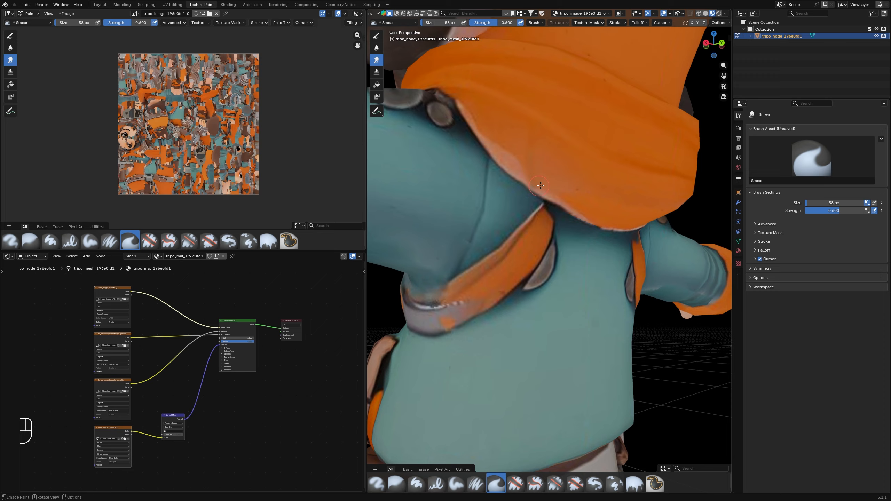
Enlarge the Smear brush to 154 px and blend the light seams under the other sleeve near the armpit.
scroll(522, 170, down, 5)
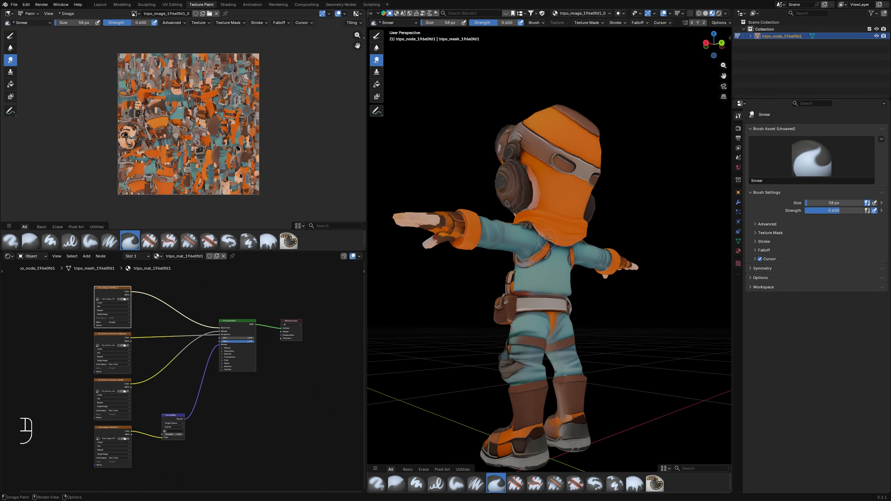
mouse_move(547, 240)
middle_down()
mouse_move(579, 269)
mouse_move(540, 302)
mouse_move(497, 247)
middle_up()
scroll(579, 269, up, 4)
scroll(511, 270, up, 2)
key(f)
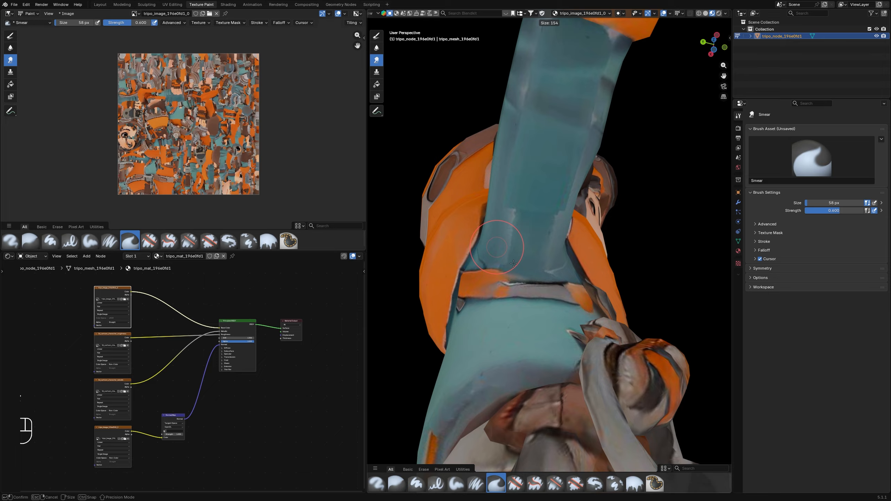
click(522, 246)
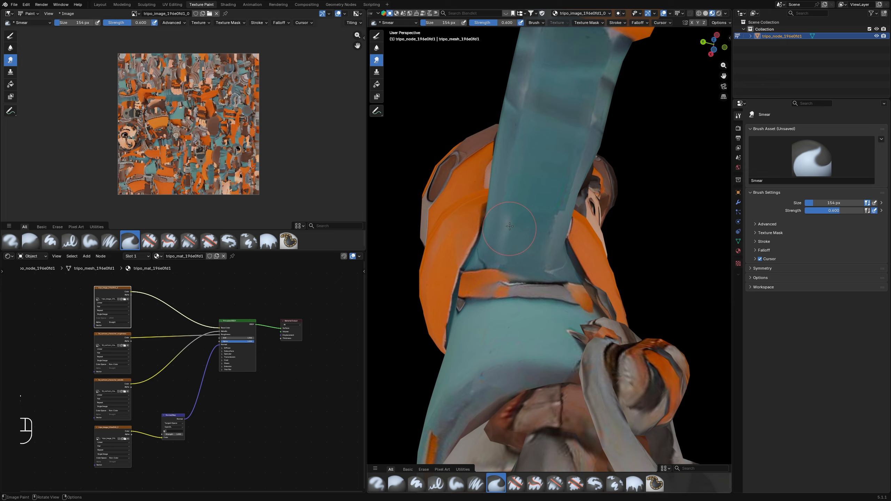
Set the Smear brush to 130 px and smear teal over the orange patch on the seat of the trousers.
mouse_move(541, 211)
middle_down()
mouse_move(522, 226)
mouse_move(576, 274)
mouse_move(506, 219)
middle_up()
key(f)
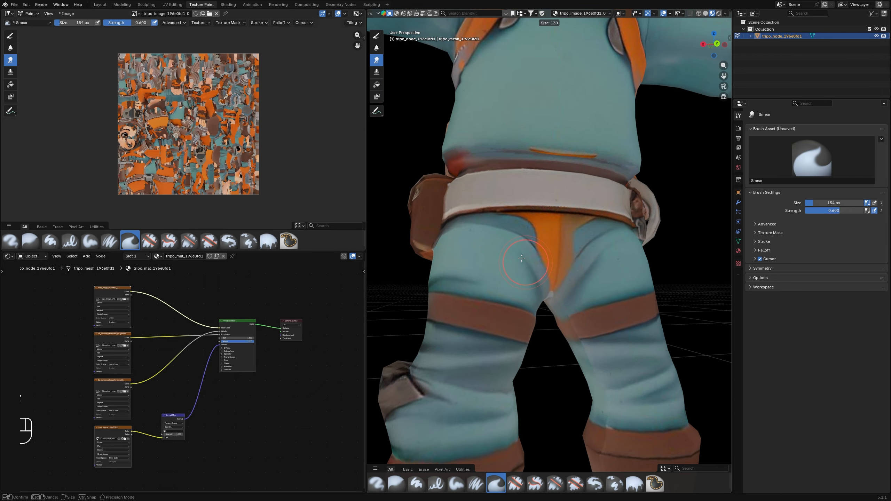
click(522, 262)
mouse_move(522, 263)
mouse_down()
mouse_move(536, 252)
mouse_move(564, 277)
mouse_up()
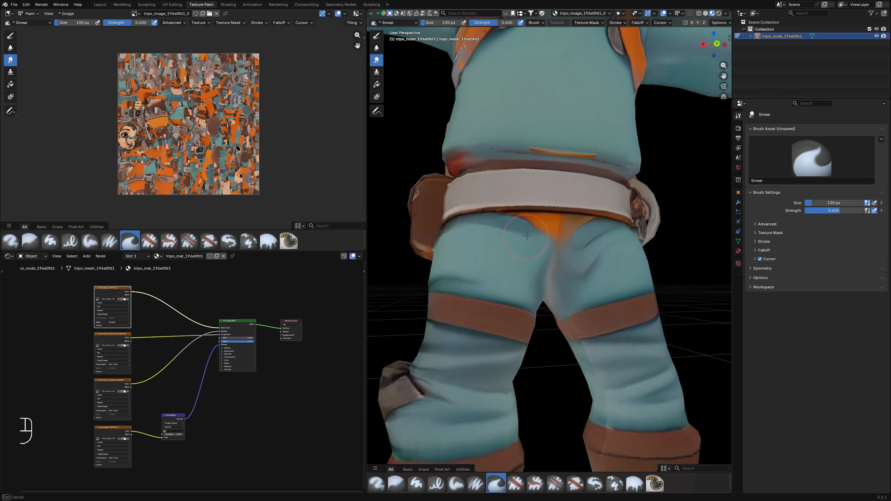
scroll(539, 232, up, 3)
drag(539, 231, 555, 245)
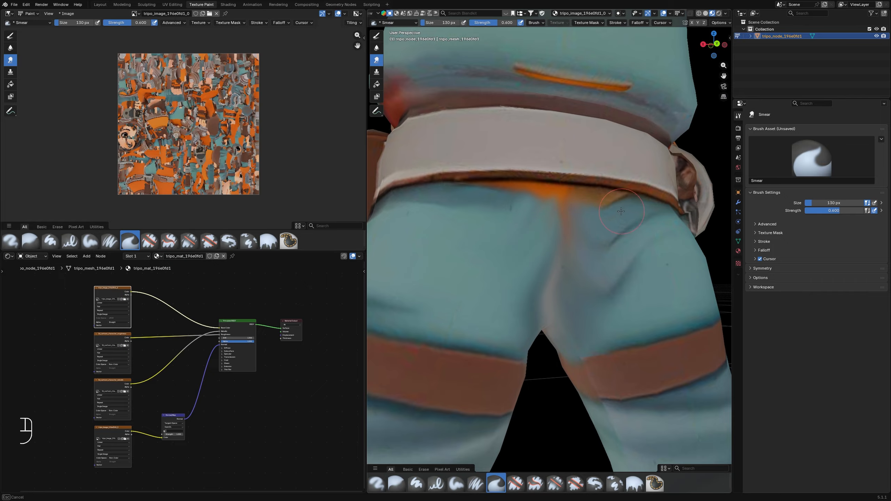
mouse_move(621, 211)
mouse_down()
mouse_move(635, 207)
mouse_move(588, 211)
mouse_move(595, 212)
mouse_up()
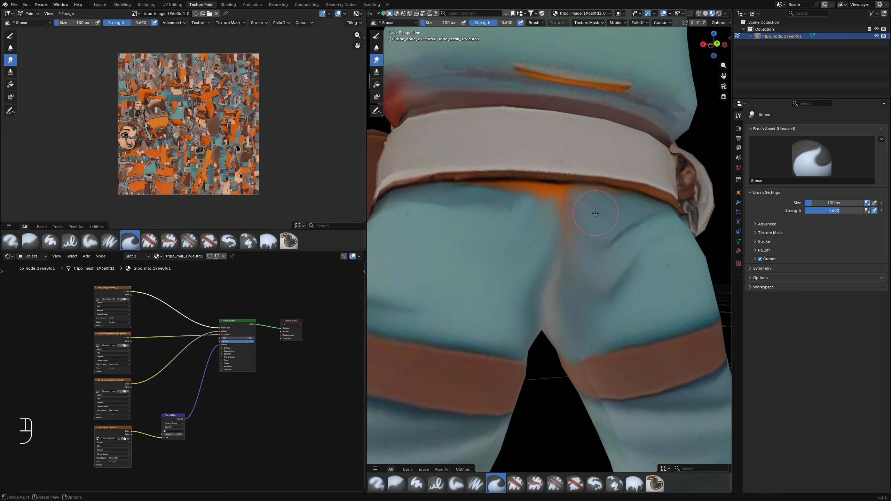
mouse_move(534, 227)
mouse_down()
mouse_move(546, 186)
mouse_move(504, 185)
mouse_move(548, 193)
mouse_move(551, 222)
mouse_move(498, 213)
mouse_move(572, 296)
mouse_move(618, 312)
mouse_move(580, 335)
mouse_move(558, 292)
mouse_move(545, 210)
mouse_up()
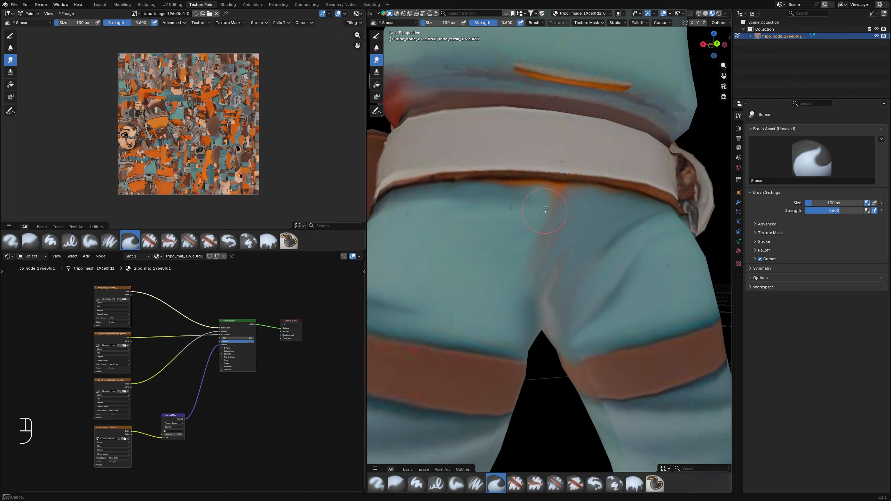
Enlarge the Smear brush to 236 px and smear away the remaining orange below the belt on the trousers' seat.
key(f)
click(564, 301)
drag(555, 275, 551, 196)
scroll(550, 253, down, 6)
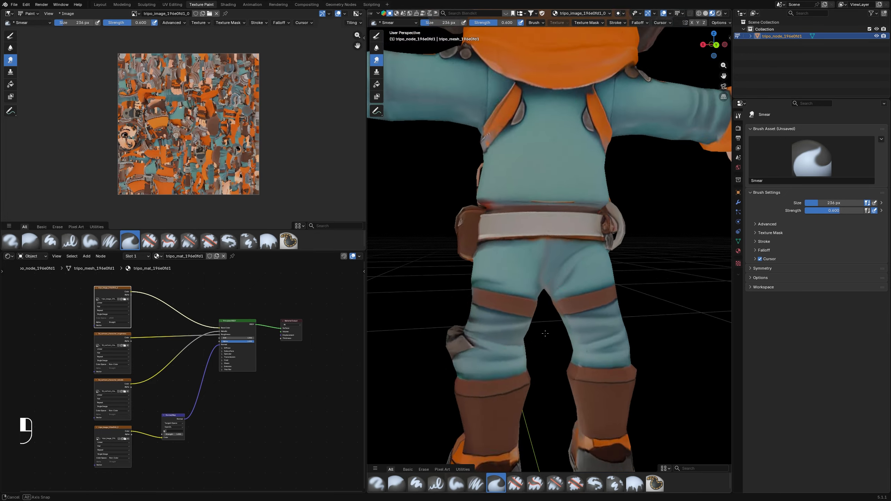
scroll(551, 281, up, 3)
mouse_move(549, 301)
middle_down()
mouse_move(536, 307)
mouse_move(544, 298)
middle_up()
scroll(544, 291, up, 1)
mouse_move(544, 283)
mouse_down()
mouse_move(486, 247)
mouse_move(511, 260)
mouse_move(489, 278)
mouse_up()
Set the Smear brush to 166 px and smooth the teal shading across the back of the trousers.
key(f)
click(565, 297)
middle_drag(529, 291, 537, 288)
scroll(526, 280, up, 3)
drag(498, 305, 450, 285)
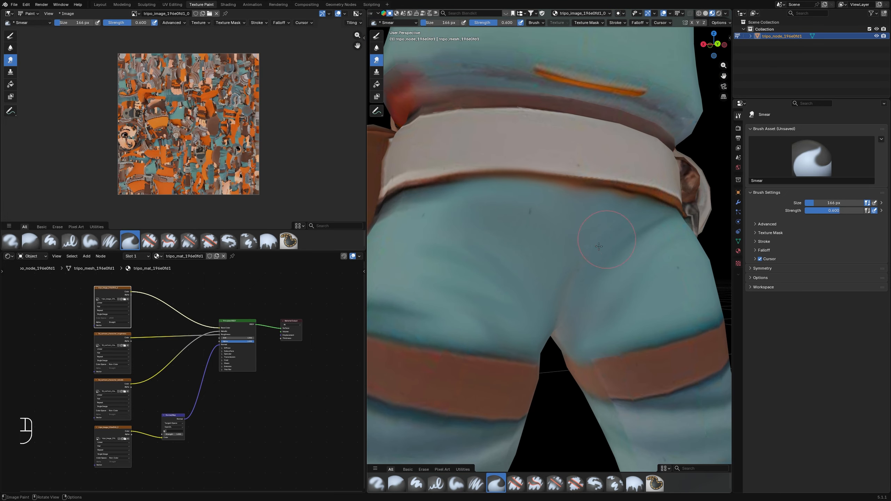
Smear teal over the pink patch on the thigh beneath the brown hip pouch with the 166 px Smear brush.
scroll(505, 285, down, 7)
mouse_move(509, 288)
middle_down()
mouse_move(477, 305)
mouse_move(507, 301)
middle_up()
scroll(507, 309, up, 2)
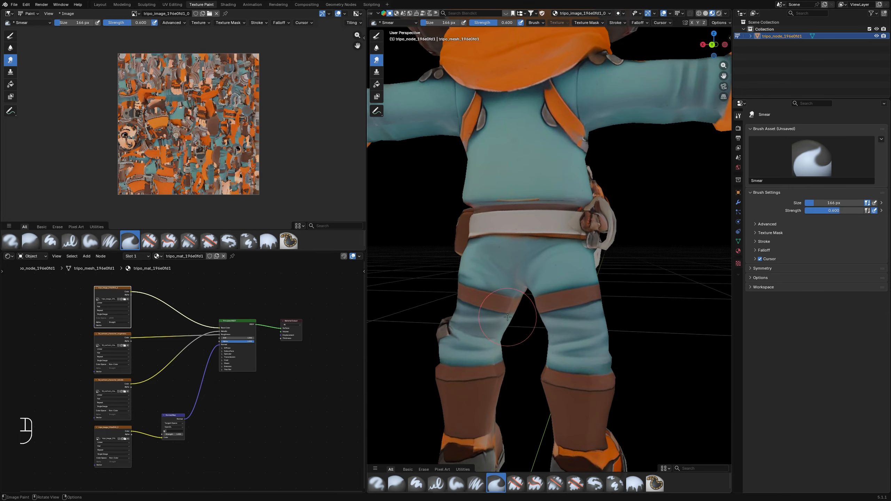
scroll(512, 316, up, 4)
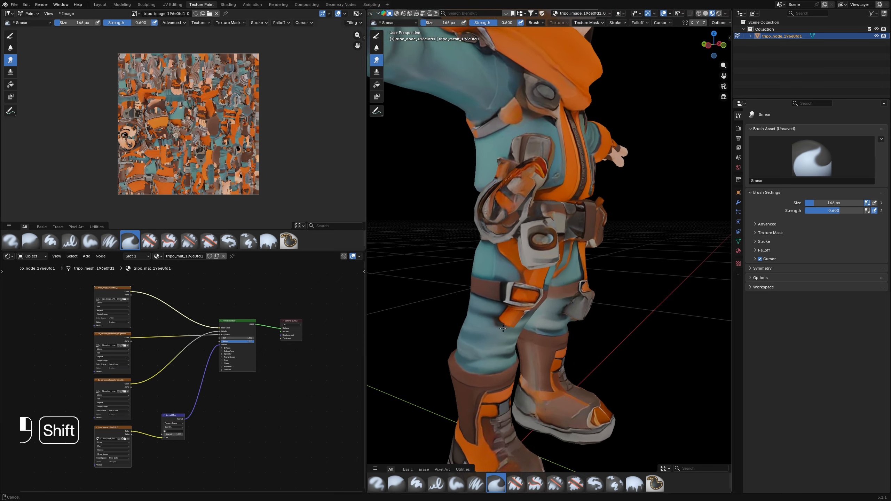
mouse_move(591, 321)
shift+middle_down()
mouse_move(576, 337)
mouse_move(479, 347)
mouse_move(526, 333)
shift+middle_up()
scroll(545, 327, up, 5)
shift+middle_drag(605, 328, 569, 321)
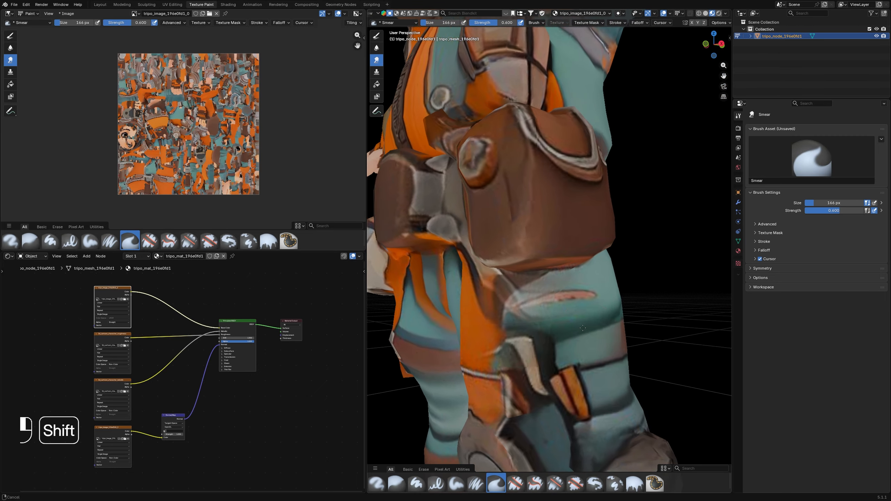
scroll(565, 318, up, 4)
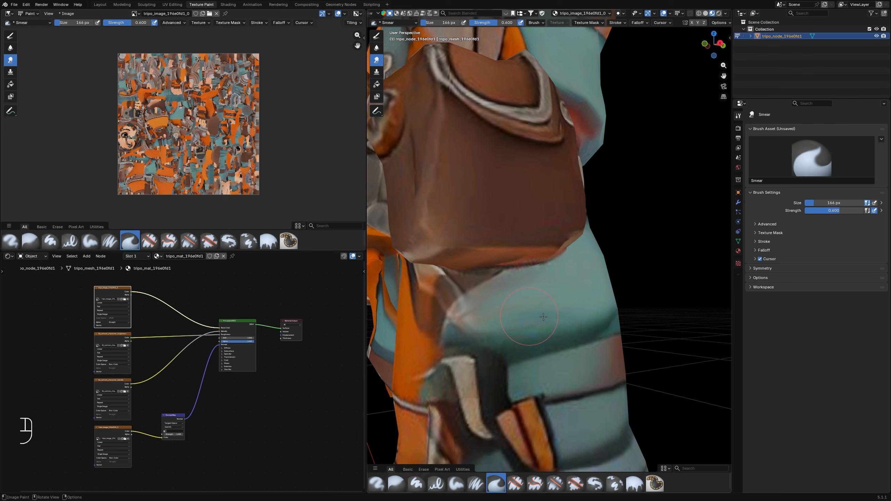
middle_drag(496, 325, 600, 317)
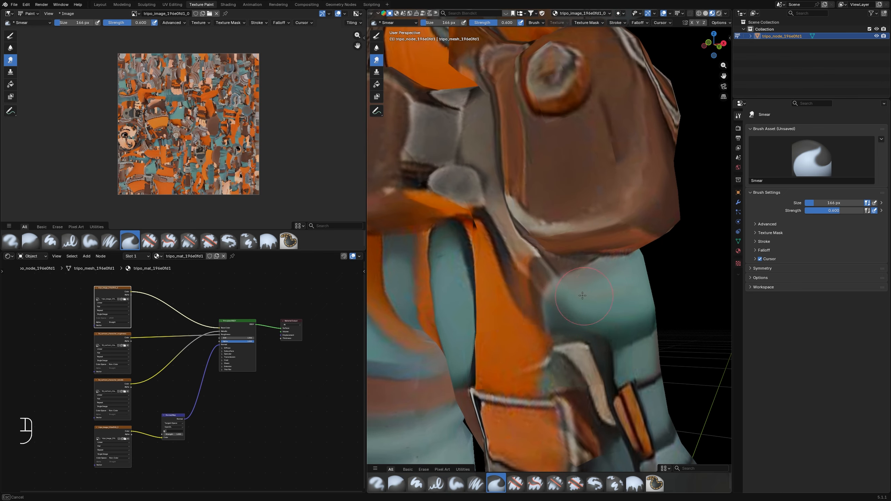
Examine the texture on both thighs around the pouches and leg straps for remaining colour patches.
scroll(561, 320, down, 5)
middle_drag(506, 347, 474, 334)
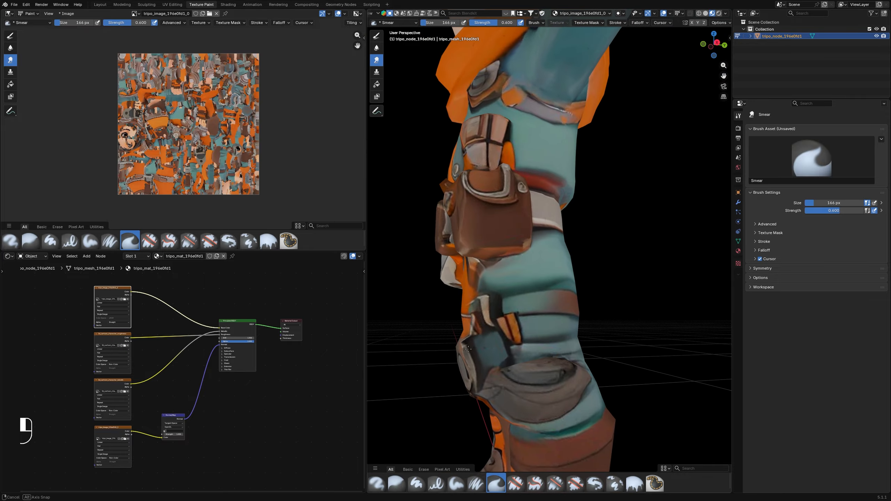
scroll(478, 322, up, 5)
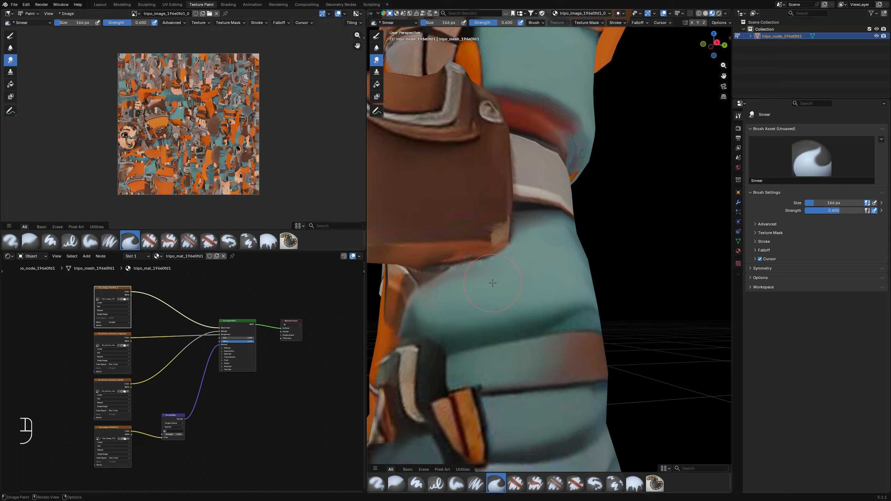
scroll(492, 283, down, 4)
middle_drag(493, 283, 645, 316)
scroll(535, 318, down, 3)
mouse_move(514, 338)
shift+middle_down()
mouse_move(540, 323)
mouse_move(614, 328)
mouse_move(555, 306)
mouse_move(551, 325)
mouse_move(533, 309)
mouse_move(502, 319)
mouse_move(508, 329)
shift+middle_up()
scroll(607, 330, up, 3)
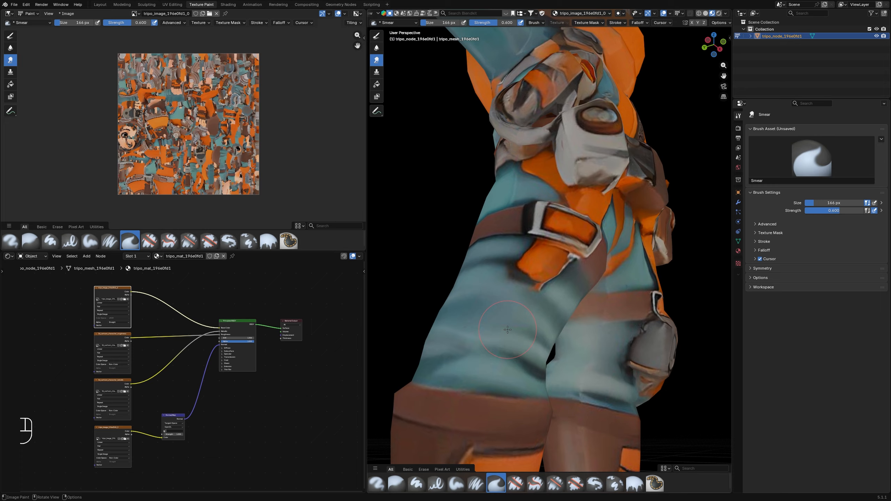
Set the Smear brush to 100 px and touch up the side of the torso below the shoulder strap.
key(f)
click(524, 323)
mouse_move(506, 275)
middle_down()
mouse_move(466, 316)
mouse_move(578, 326)
mouse_move(512, 330)
mouse_move(596, 347)
mouse_move(625, 316)
mouse_move(498, 277)
middle_up()
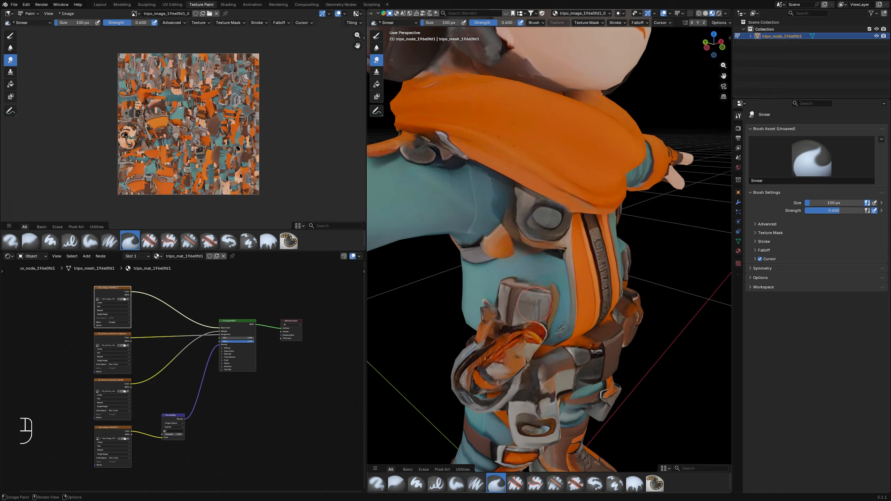
scroll(492, 268, up, 4)
drag(492, 270, 492, 269)
scroll(503, 237, down, 5)
mouse_move(503, 236)
middle_down()
mouse_move(470, 238)
mouse_move(438, 288)
middle_up()
scroll(505, 253, up, 3)
middle_drag(540, 246, 512, 249)
drag(512, 250, 498, 254)
mouse_move(498, 253)
middle_down()
mouse_move(537, 266)
mouse_move(553, 314)
mouse_move(470, 285)
mouse_move(474, 316)
mouse_move(526, 239)
mouse_move(504, 291)
mouse_move(540, 277)
mouse_move(558, 285)
middle_up()
key(ctrl+z)
key(ctrl+z)
Smear skin colour over the orange spot on the side of the finger.
scroll(547, 281, down, 4)
scroll(540, 277, up, 2)
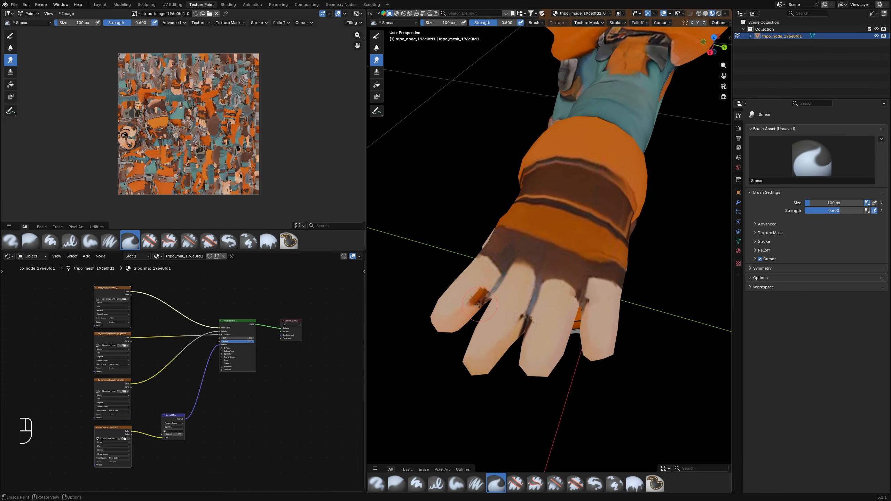
scroll(557, 285, up, 3)
mouse_move(448, 313)
mouse_down()
mouse_move(425, 338)
mouse_move(431, 344)
mouse_move(423, 339)
mouse_move(442, 329)
mouse_up()
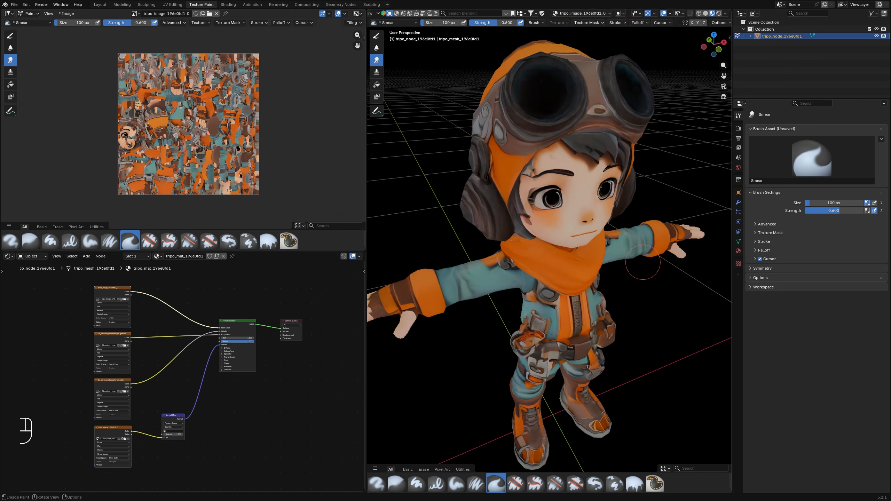
Smear skin tone over the grey patch at the temple, between the hairline and the outer end of the eyebrow.
scroll(561, 246, up, 5)
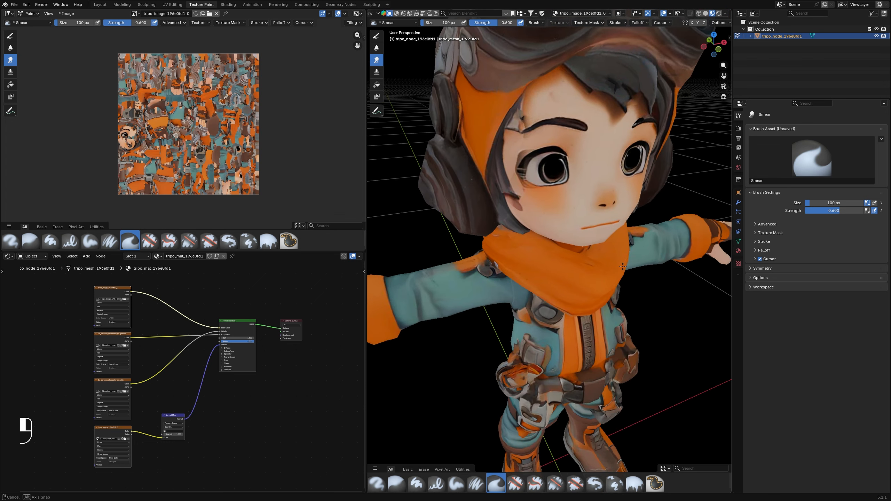
shift+middle_drag(520, 281, 586, 271)
scroll(545, 285, up, 4)
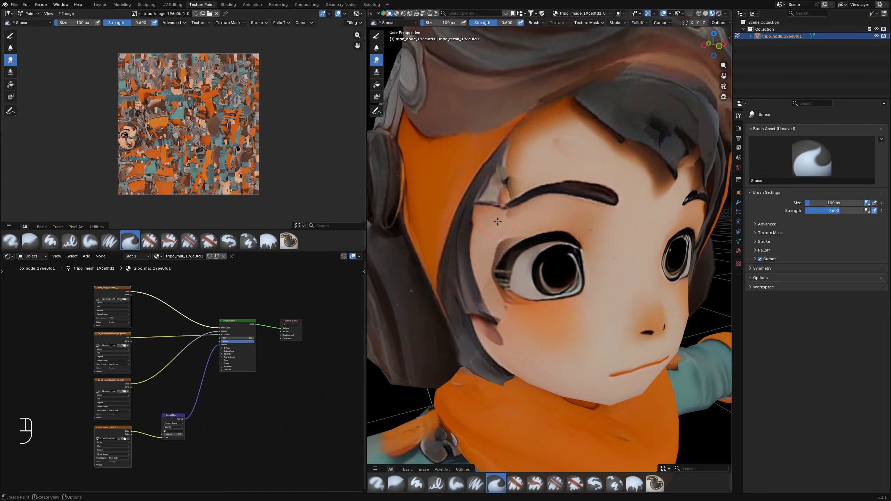
shift+middle_drag(498, 222, 525, 238)
scroll(525, 238, up, 1)
key(f)
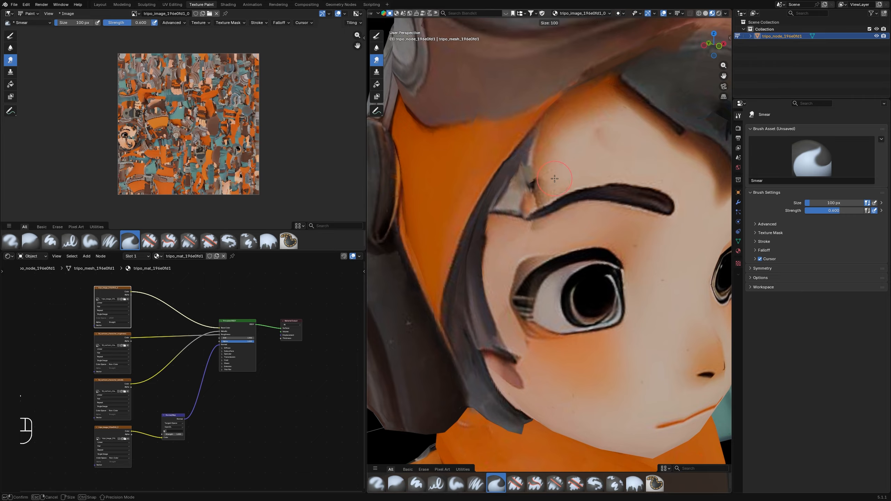
click(552, 175)
mouse_move(551, 173)
mouse_down()
mouse_move(523, 194)
mouse_move(575, 168)
mouse_move(511, 223)
mouse_move(520, 202)
mouse_move(508, 229)
mouse_move(526, 204)
mouse_move(523, 216)
mouse_up()
Enlarge the Smear brush to 158 px, smear skin tone over the ear patch beside the hair, and undo the last stroke.
key(f)
click(515, 215)
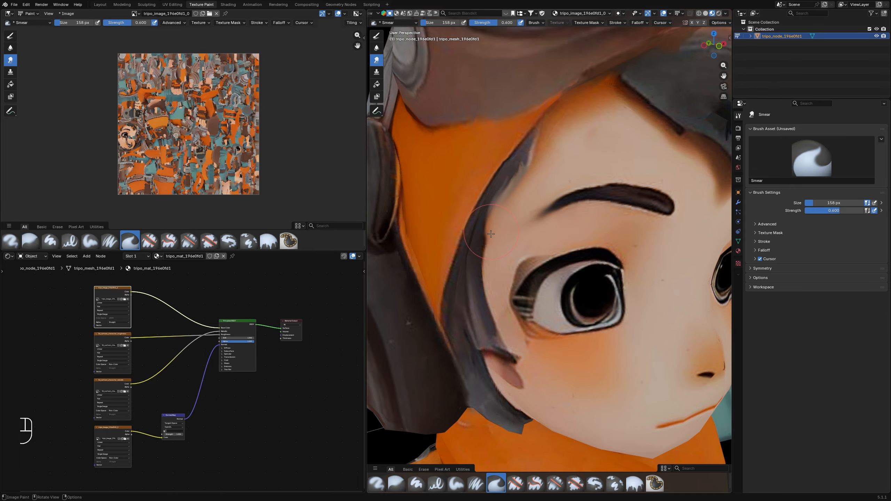
scroll(491, 234, down, 4)
scroll(467, 285, up, 3)
key(ctrl+z)
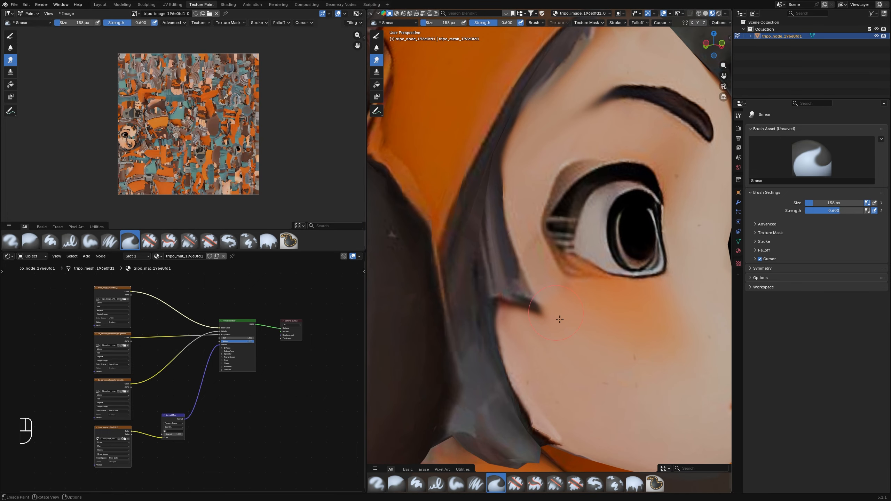
Reduce the Smear brush to 102 px and smear away the tan smudge around the outer corner of the eye.
scroll(559, 319, down, 3)
scroll(543, 312, up, 3)
key(f)
click(513, 244)
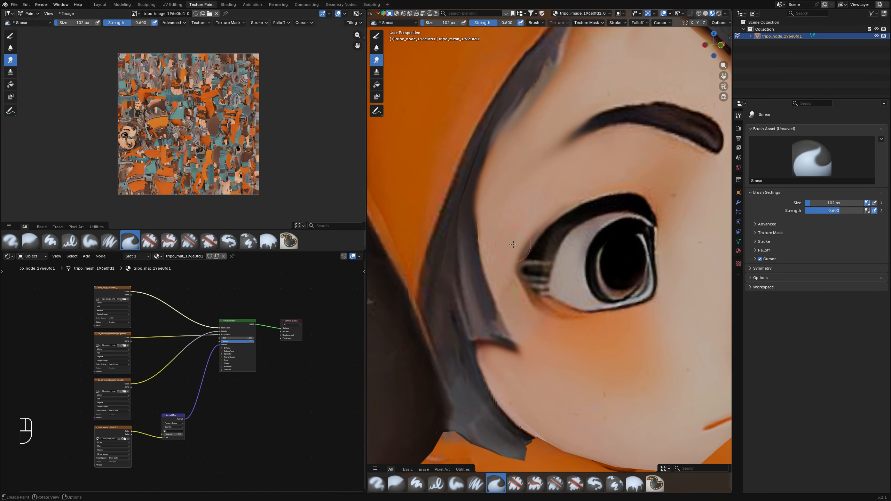
scroll(519, 280, down, 5)
mouse_move(518, 280)
middle_down()
mouse_move(452, 279)
mouse_move(528, 278)
middle_up()
scroll(504, 234, up, 4)
mouse_move(482, 196)
mouse_down()
mouse_move(490, 207)
mouse_move(474, 177)
mouse_move(496, 192)
mouse_up()
Smear the ragged edge of the strap under the armpit, undo the stroke, and smear it again along the strap.
scroll(495, 201, down, 7)
scroll(523, 298, up, 2)
mouse_move(496, 201)
middle_down()
mouse_move(522, 297)
mouse_move(561, 247)
middle_up()
scroll(522, 297, up, 5)
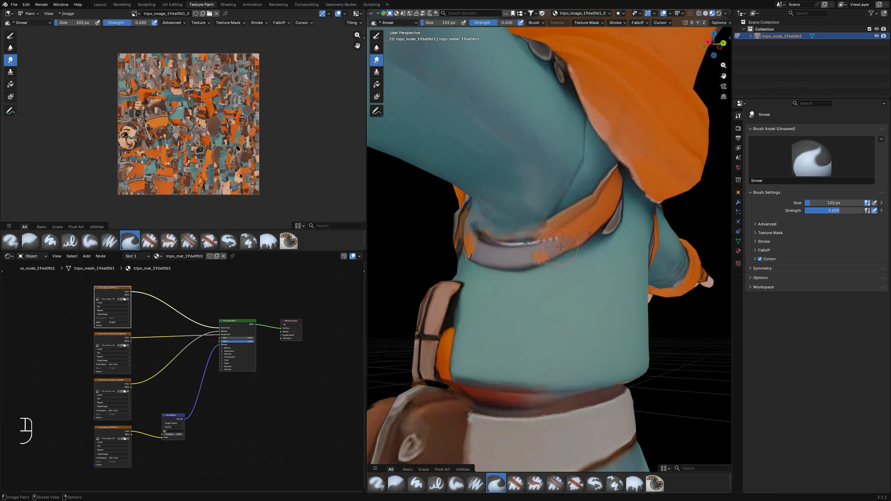
mouse_move(547, 245)
mouse_down()
mouse_move(524, 242)
mouse_move(524, 264)
mouse_move(510, 267)
mouse_up()
mouse_move(513, 268)
middle_down()
mouse_move(596, 274)
mouse_move(547, 266)
middle_up()
key(ctrl+z)
mouse_move(582, 249)
mouse_down()
mouse_move(512, 256)
mouse_move(505, 242)
mouse_up()
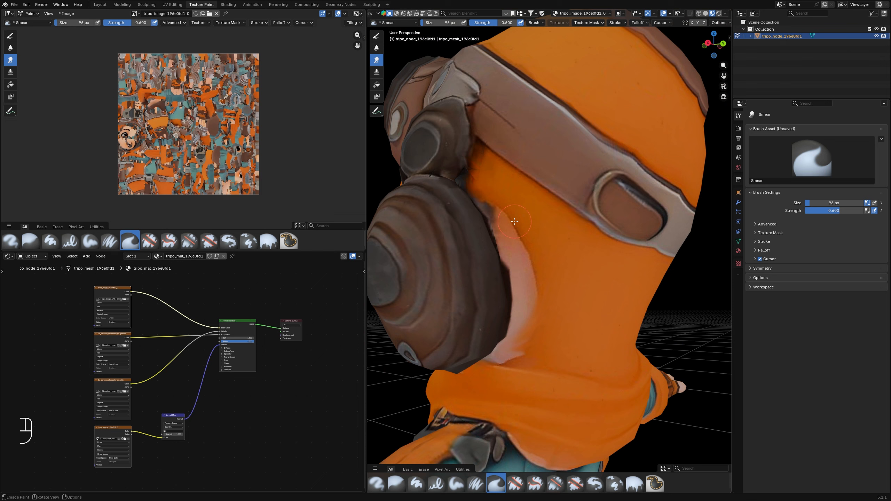
Smear orange over the pale pink patch on the cap behind the ear muff with a 96 px brush.
drag(512, 225, 533, 271)
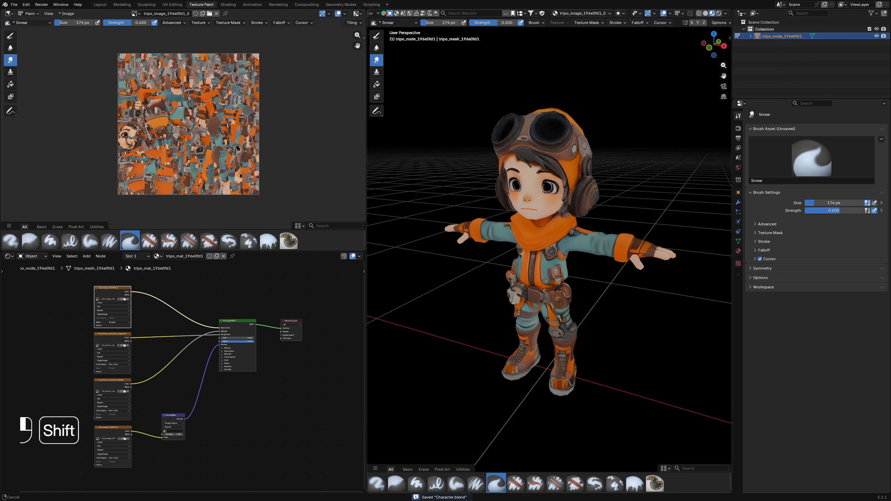
scroll(525, 358, up, 1)
middle_drag(526, 359, 525, 355)
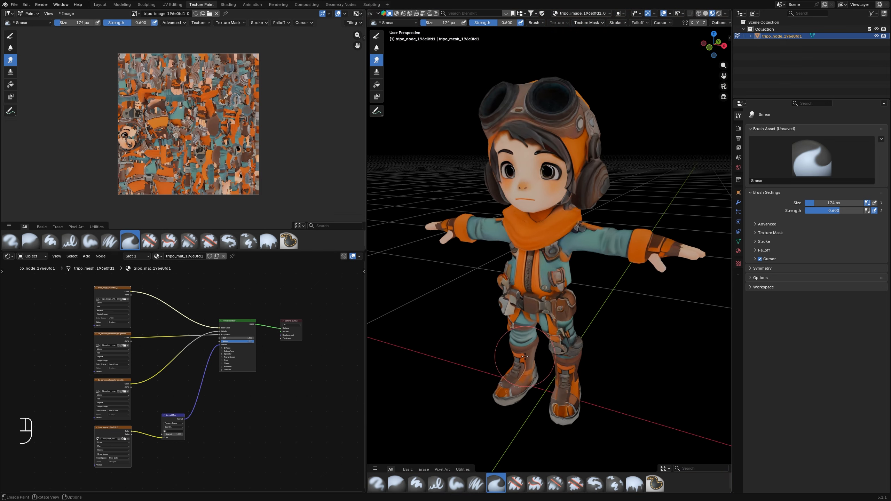
Save the painted base colour texture to disk as Color.jpg.
drag(553, 347, 553, 355)
scroll(168, 122, up, 1)
middle_drag(169, 118, 171, 121)
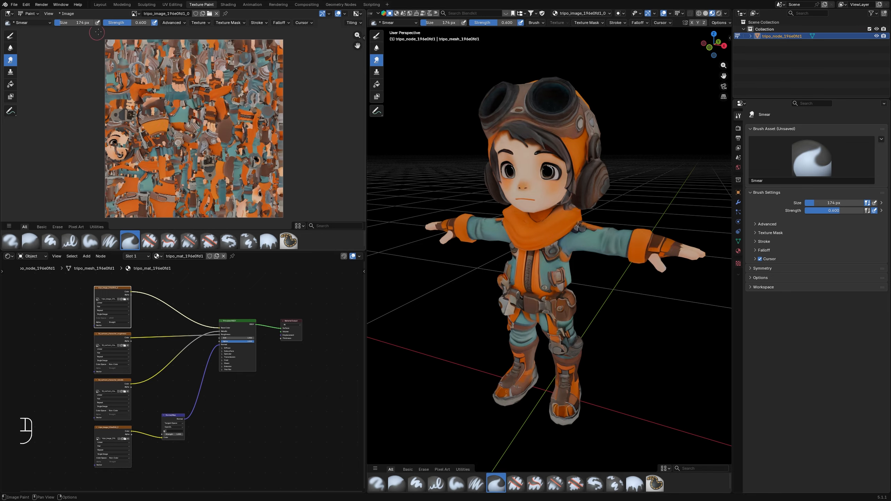
click(64, 14)
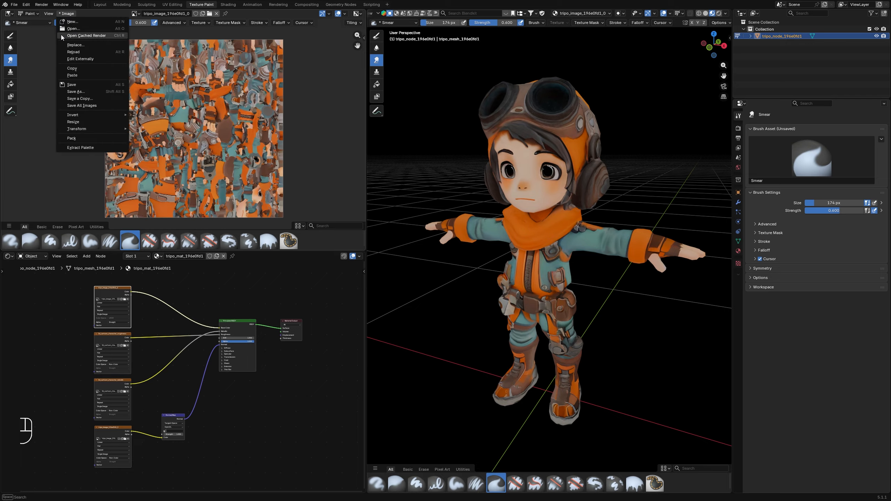
click(71, 89)
middle_drag(97, 98, 90, 96)
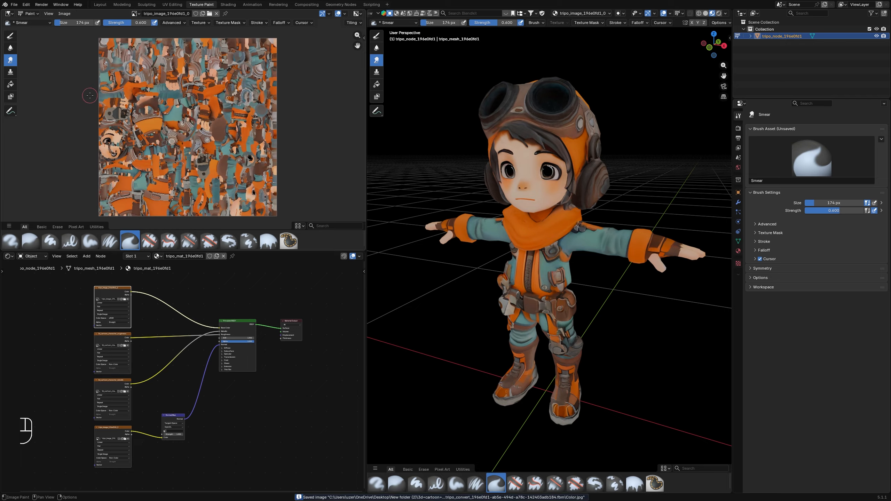
Make the roughness image texture node active so that 3d_cartoon_character_roughness is the image being painted.
middle_drag(188, 336, 190, 340)
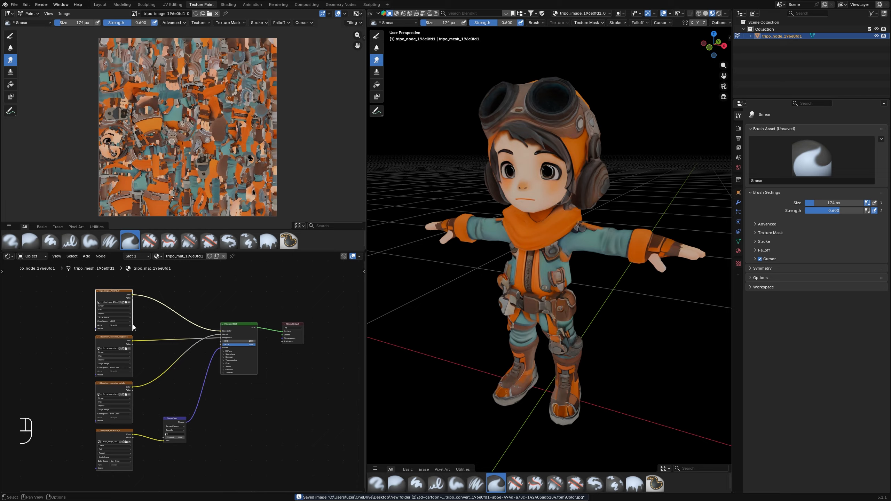
click(117, 337)
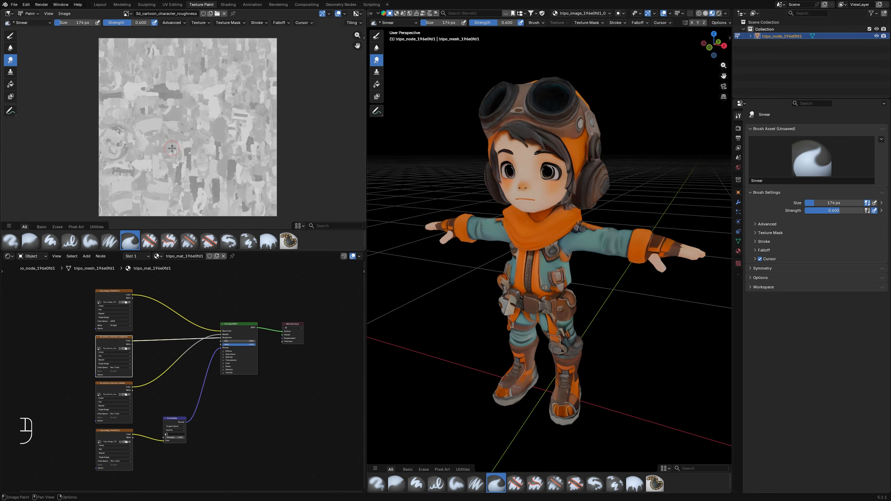
middle_drag(469, 198, 525, 193)
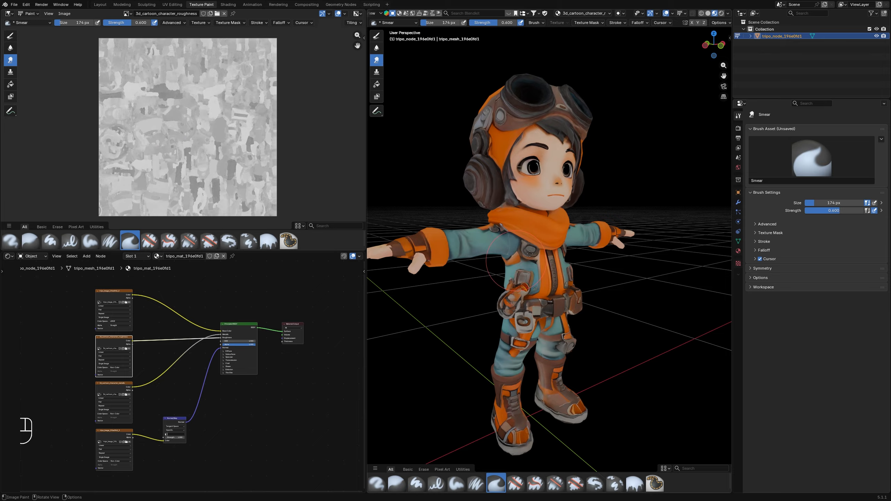
scroll(724, 14, down, 2)
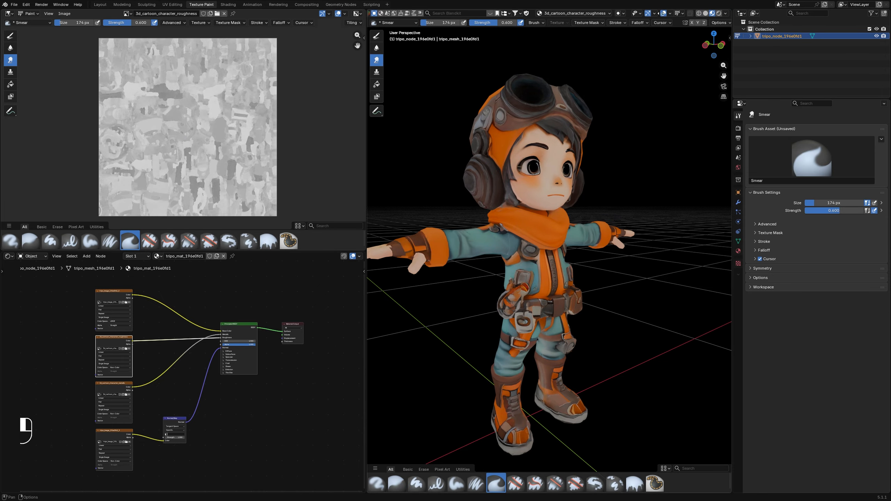
Set the viewport shading's render pass to Combined and view the lit character from the front and side.
click(725, 13)
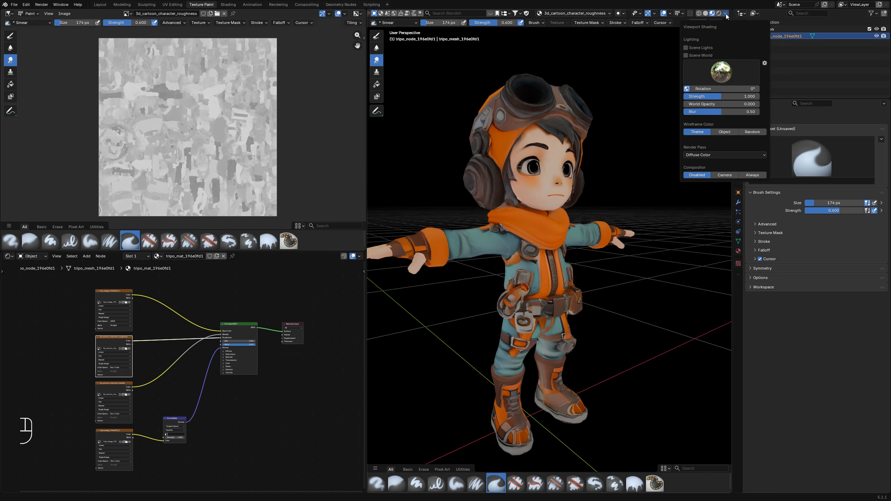
click(717, 155)
click(646, 172)
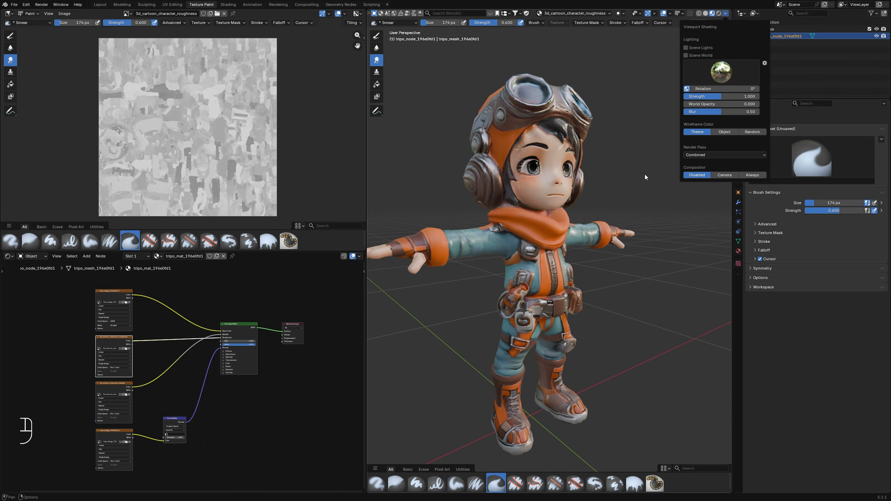
middle_drag(568, 204, 497, 204)
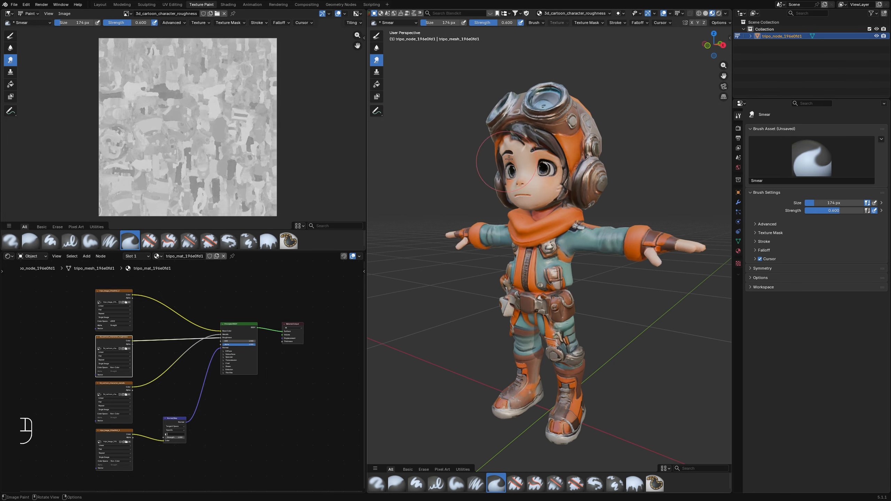
middle_drag(505, 167, 521, 159)
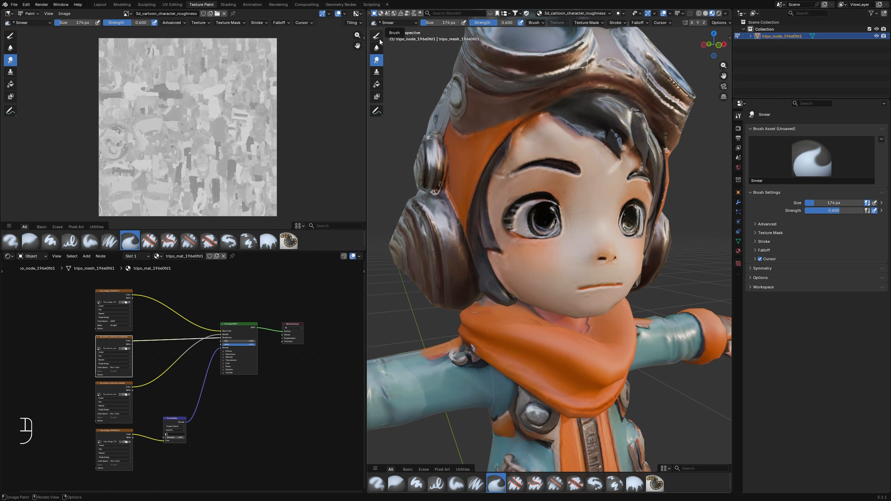
Switch to the Paint Hard brush and set its colour to light grey.
click(380, 39)
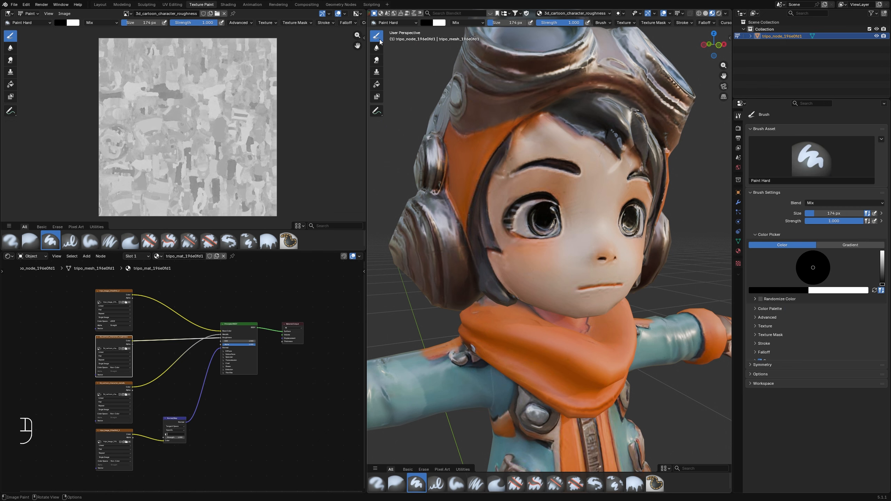
click(422, 22)
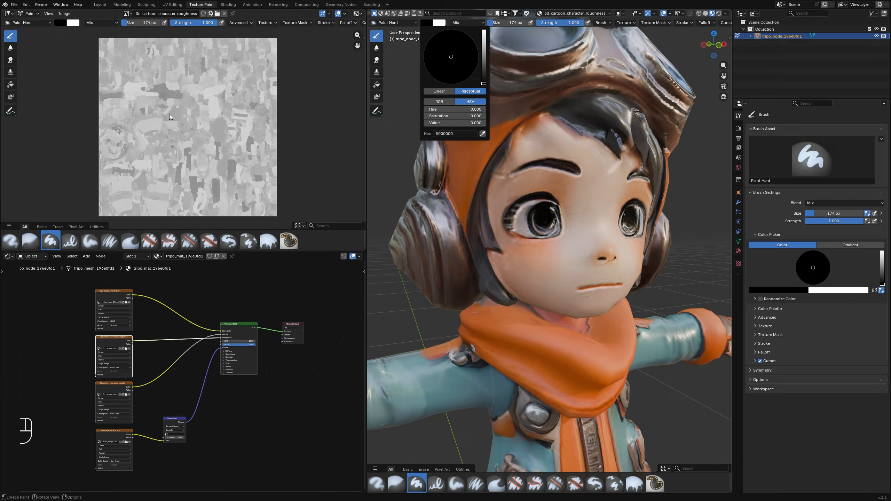
drag(483, 85, 483, 69)
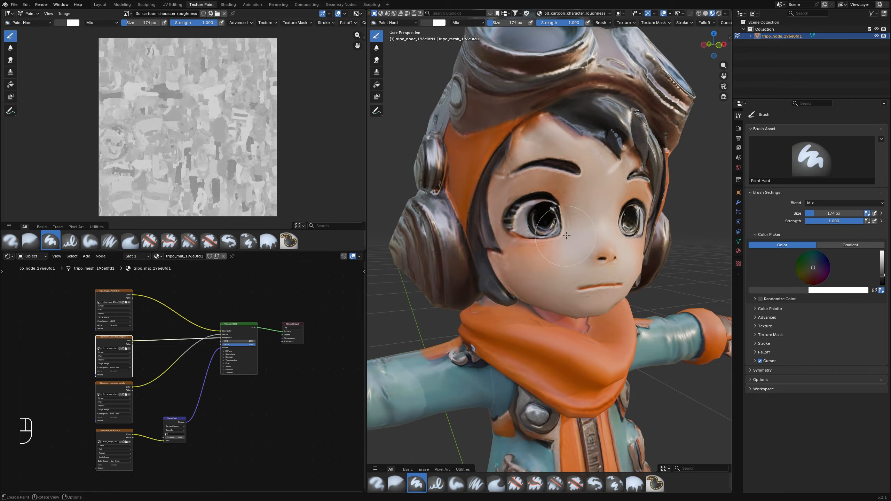
Try painting dark, glossy values on the roughness map across the cheek and nose, and undo the strokes.
mouse_move(571, 229)
mouse_down()
mouse_move(596, 225)
mouse_move(579, 254)
mouse_move(547, 242)
mouse_move(560, 255)
mouse_up()
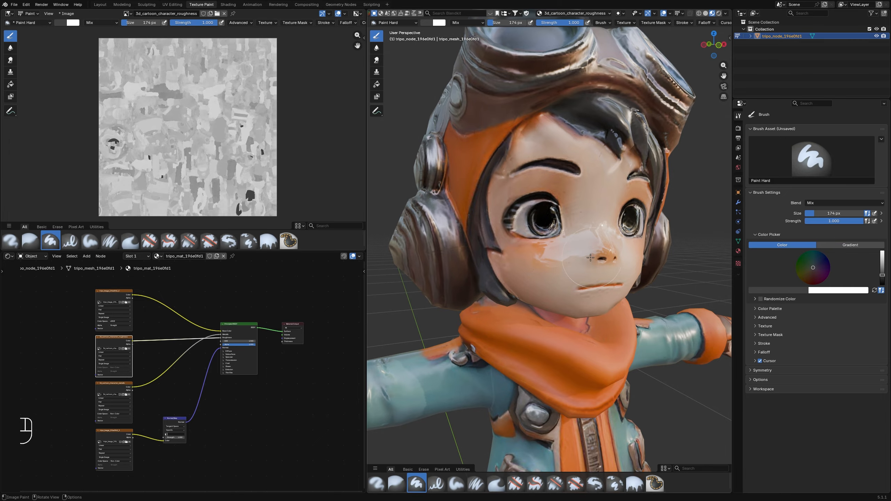
middle_drag(559, 255, 567, 259)
scroll(567, 259, up, 3)
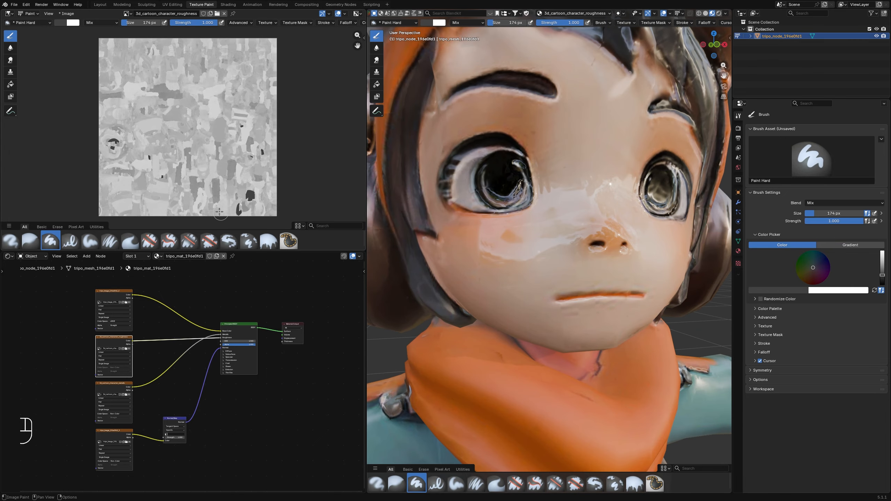
middle_drag(536, 217, 576, 231)
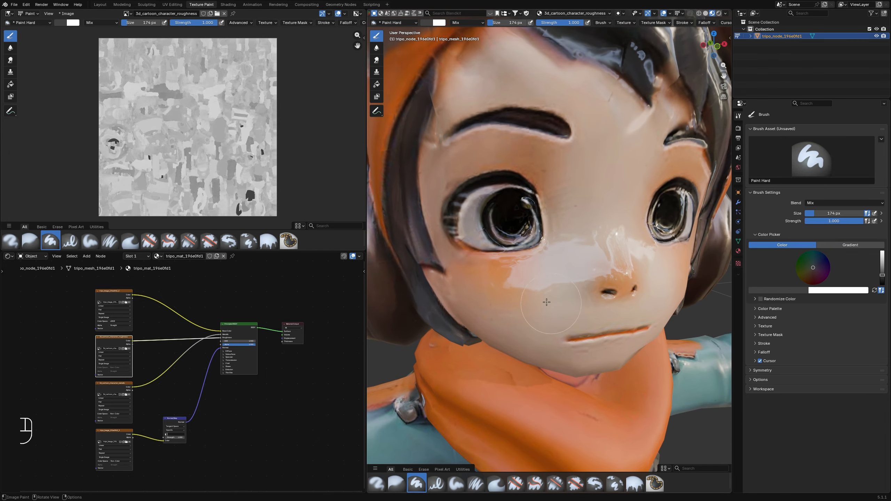
middle_drag(546, 302, 526, 295)
drag(117, 338, 117, 337)
scroll(553, 296, down, 3)
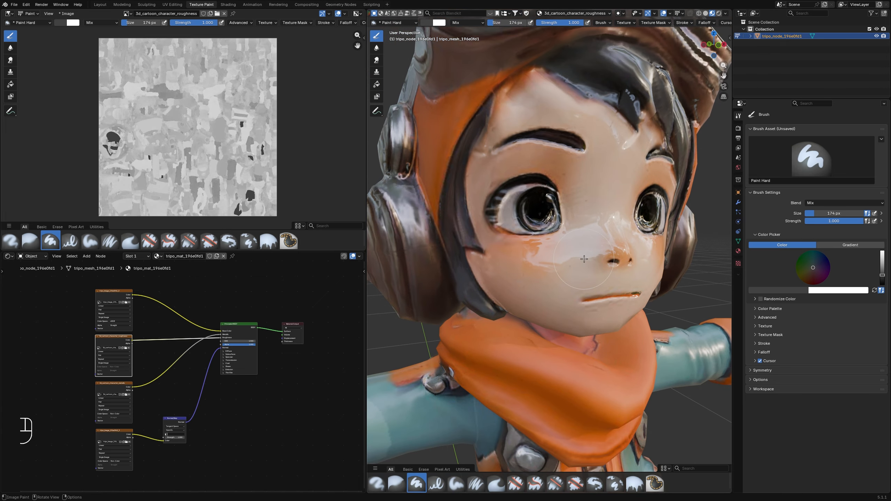
key(ctrl+z)
key(ctrl+z)
key(ctrl+z)
middle_drag(614, 280, 606, 271)
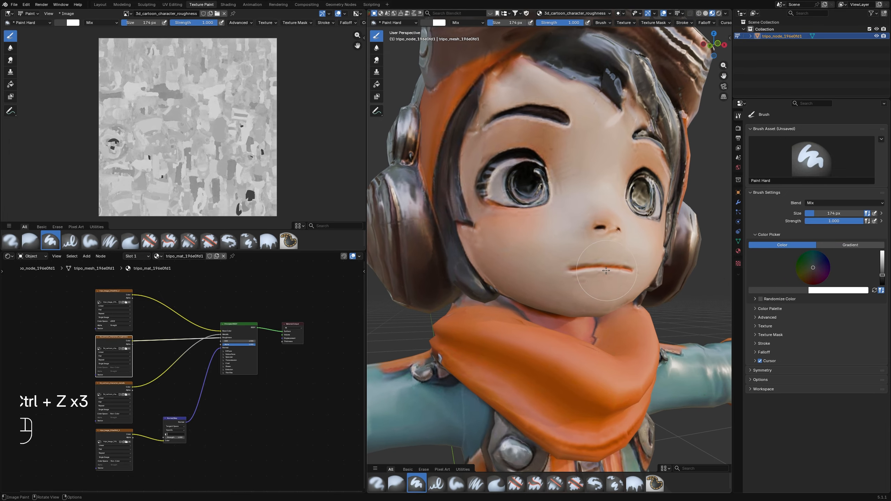
Reduce the brush size to 82 px and paint the eyes with dark roughness values to make them glossy.
key(f)
click(566, 320)
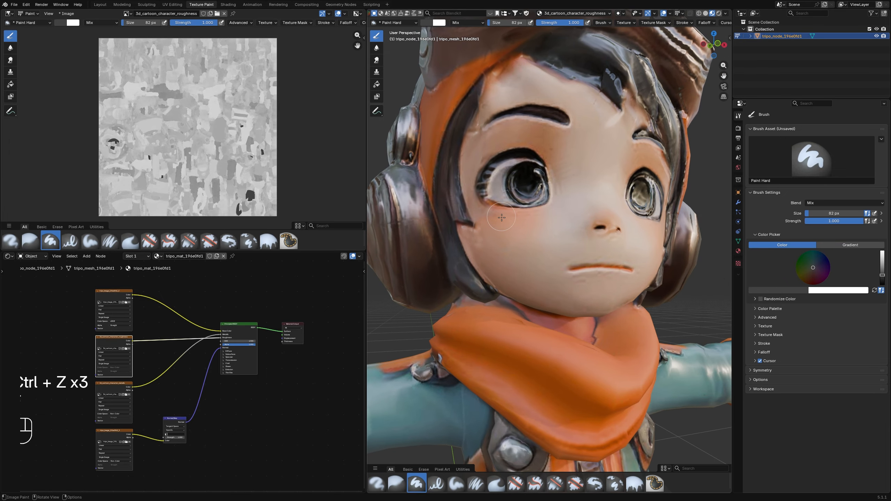
scroll(501, 216, up, 4)
middle_drag(501, 217, 516, 228)
drag(524, 153, 520, 153)
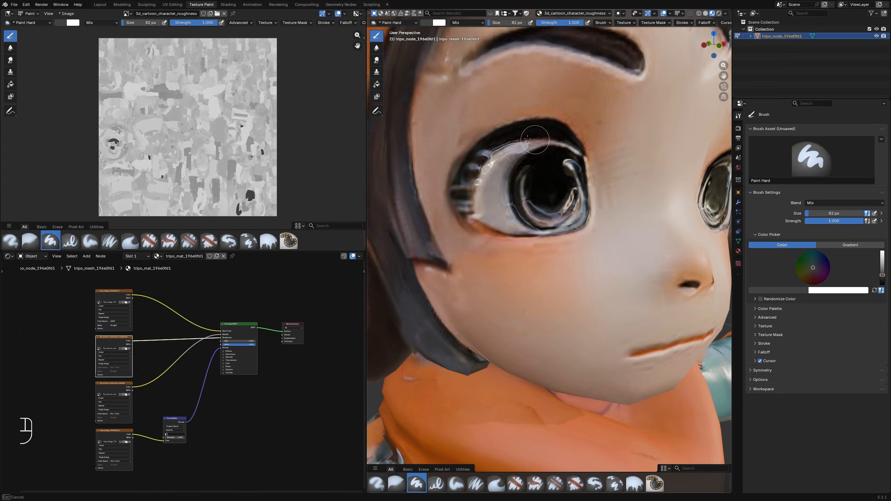
mouse_move(559, 189)
mouse_down()
mouse_move(505, 214)
mouse_move(523, 215)
mouse_up()
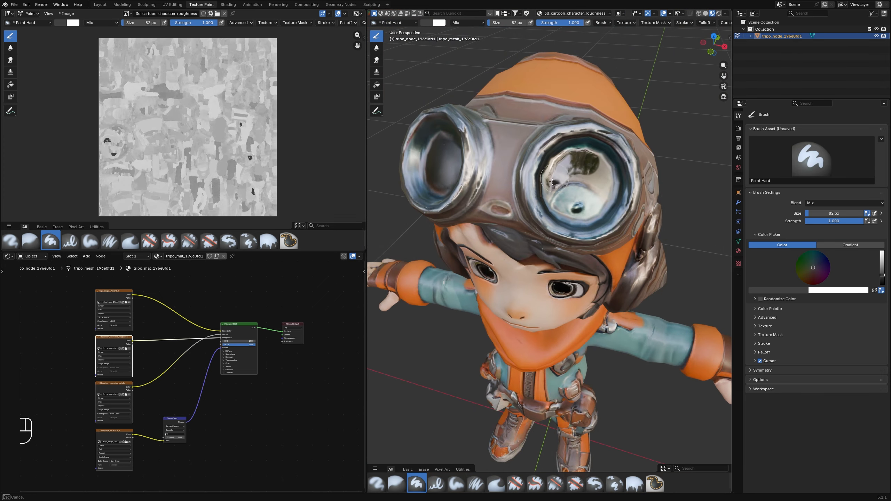
Paint both goggle lenses with dark values on the roughness map so they reflect like glass.
drag(562, 165, 572, 212)
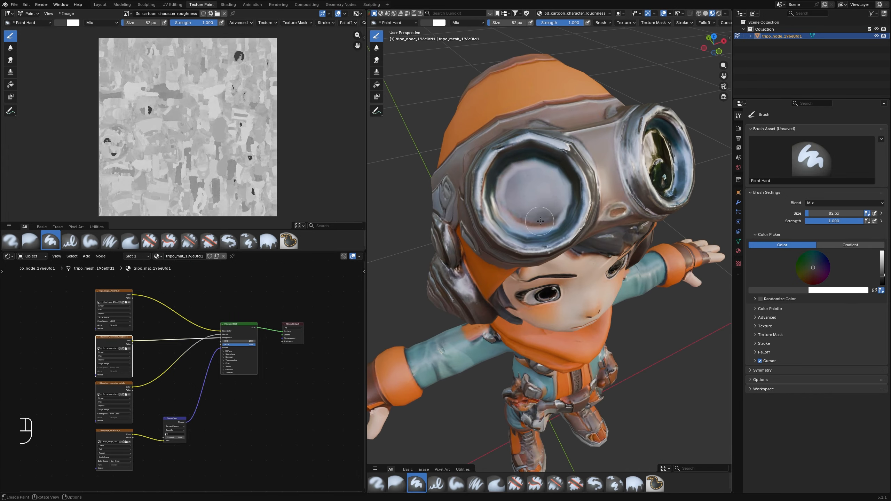
drag(519, 214, 527, 218)
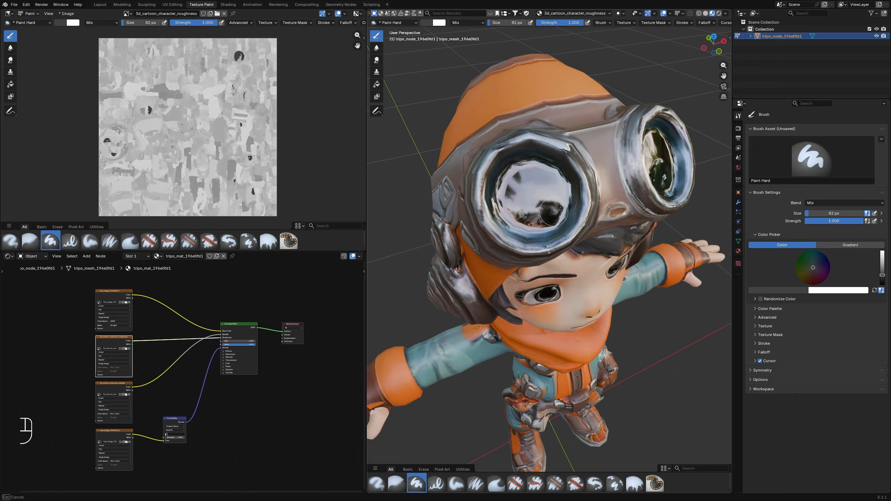
click(550, 186)
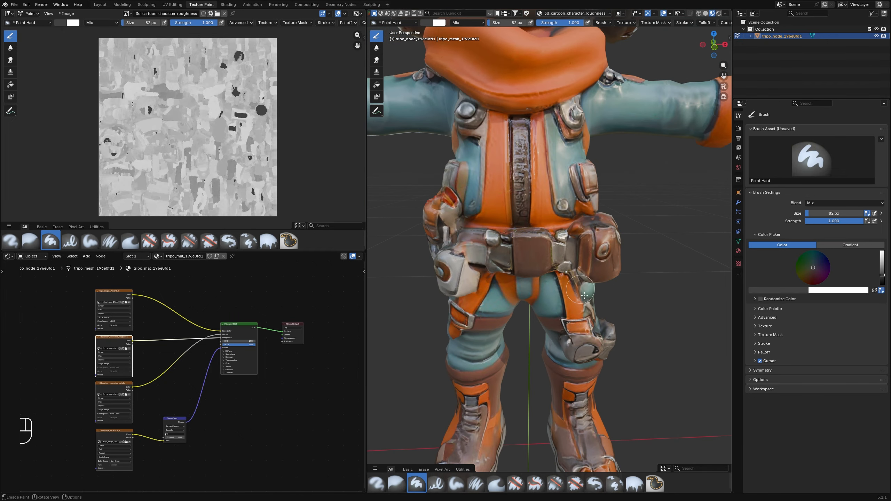
middle_drag(526, 245, 596, 246)
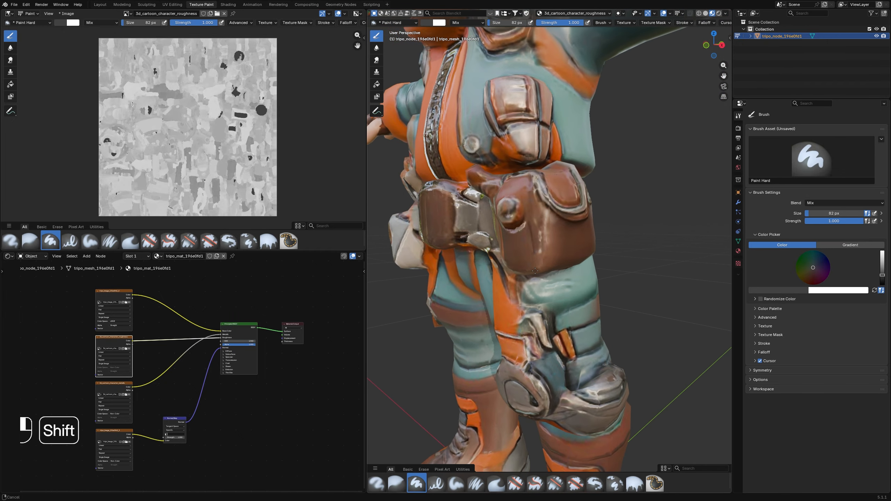
shift+middle_drag(545, 224, 551, 242)
middle_drag(540, 240, 558, 242)
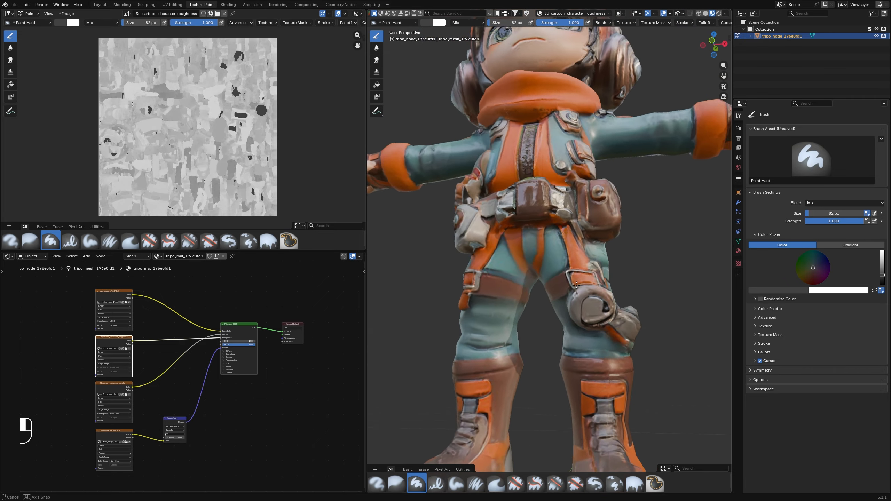
middle_drag(561, 252, 537, 257)
scroll(547, 268, down, 1)
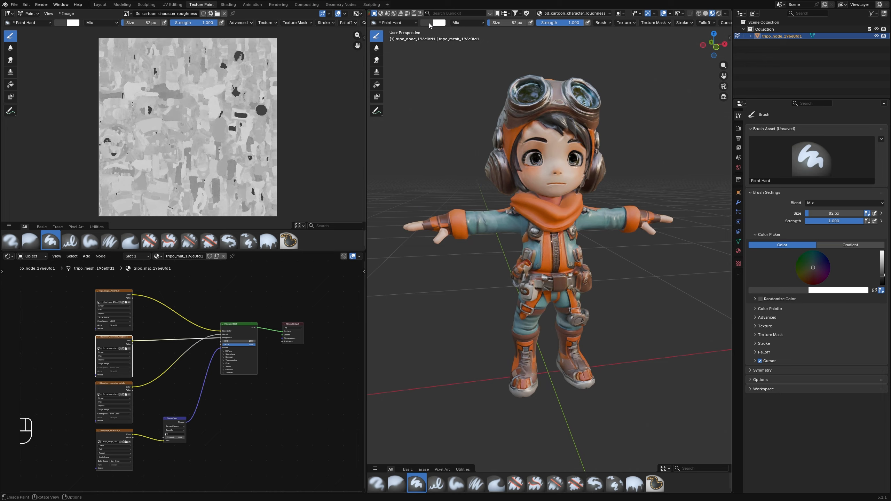
Set the brush colour to light grey #E4E4E4 and paint the hair fringe on the roughness map to make it matte.
click(430, 25)
drag(486, 53, 484, 34)
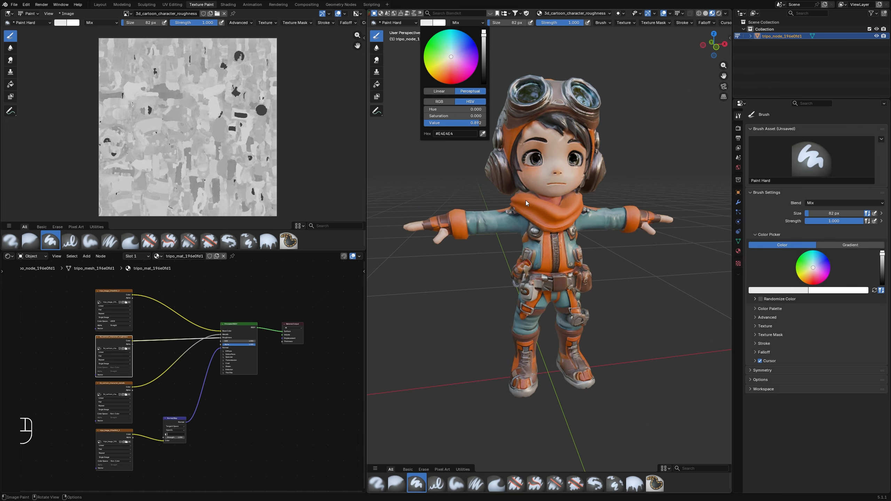
mouse_move(533, 225)
shift+middle_down()
mouse_move(536, 242)
mouse_move(547, 202)
shift+middle_up()
scroll(538, 232, up, 5)
drag(578, 139, 617, 171)
middle_drag(618, 171, 550, 165)
mouse_move(518, 158)
mouse_down()
mouse_move(506, 153)
mouse_move(587, 184)
mouse_up()
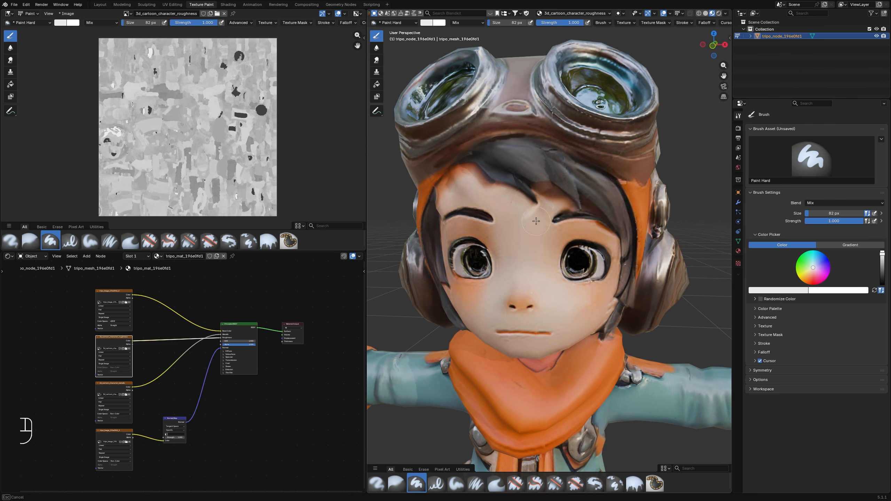
drag(491, 183, 498, 187)
Save the edited 3d_cartoon_character_roughness image to its existing file.
scroll(498, 188, down, 3)
middle_drag(498, 188, 421, 189)
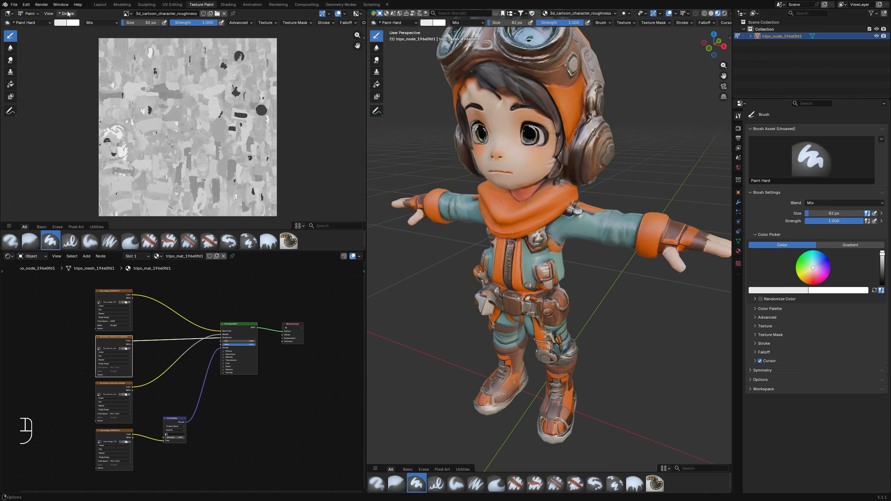
click(66, 13)
click(83, 85)
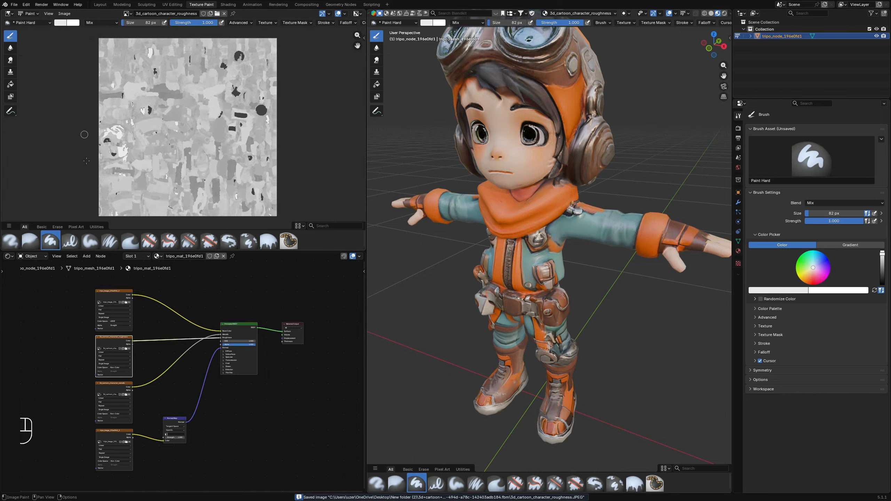
Make the metallic image texture node active for painting 3d_cartoon_character_metallic, and set the brush colour to white.
click(113, 385)
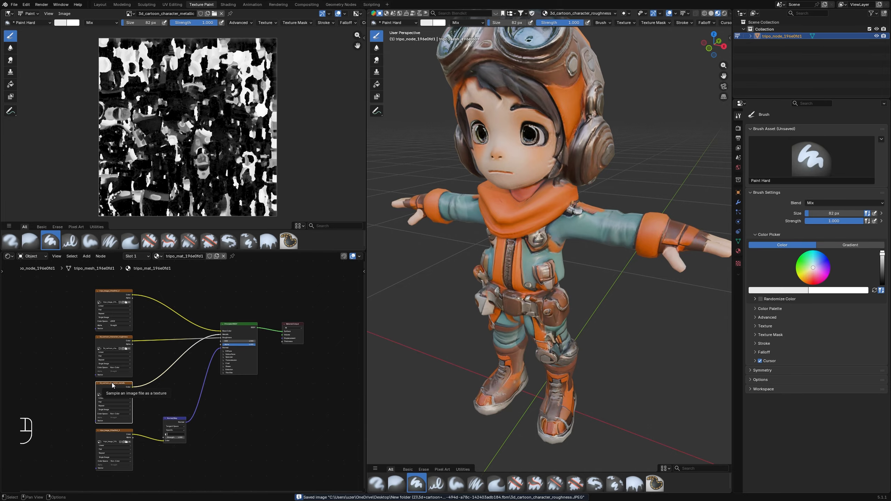
scroll(151, 108, up, 6)
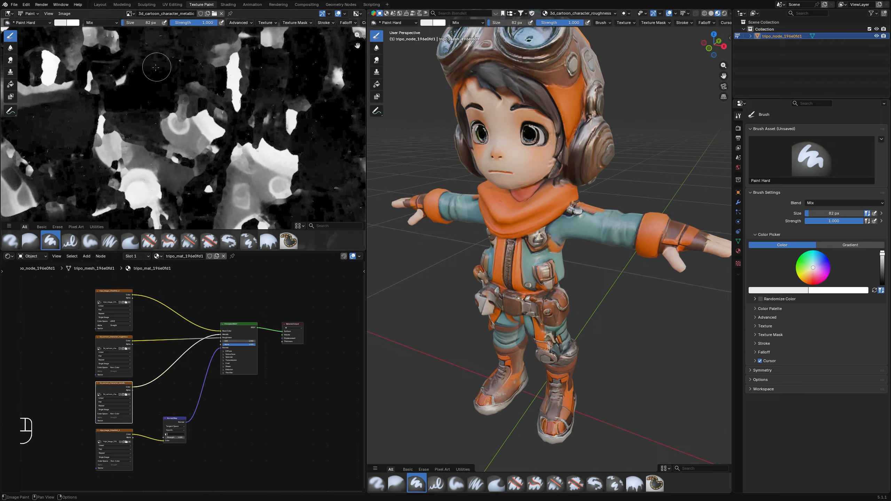
scroll(203, 139, down, 7)
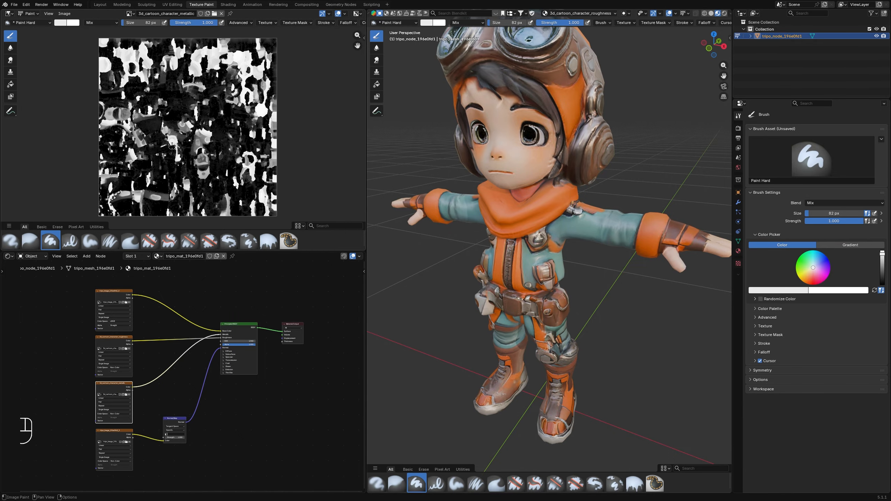
click(426, 23)
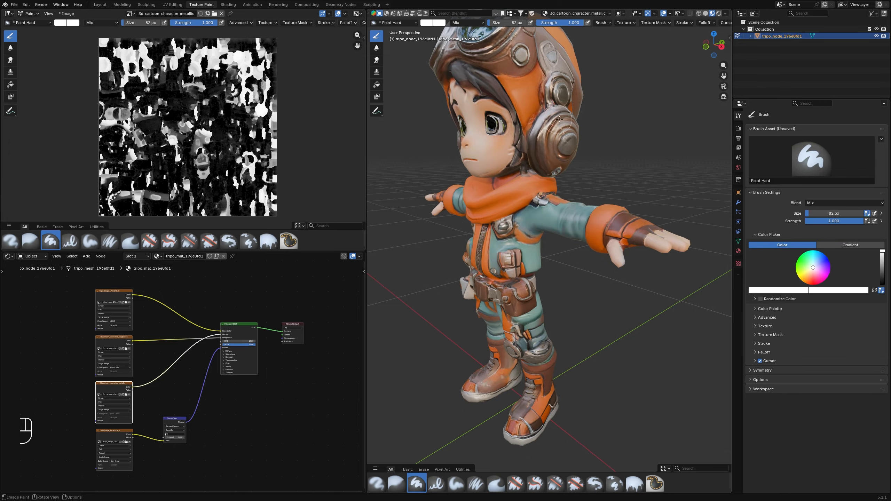
Undo the stray stroke and paint white on the metallic map over the side of the helmet's ear piece.
scroll(568, 189, down, 4)
mouse_move(568, 189)
middle_down()
mouse_move(572, 196)
mouse_move(592, 165)
mouse_move(593, 316)
middle_up()
key(ctrl+z)
scroll(579, 175, up, 5)
middle_drag(589, 217, 546, 211)
mouse_move(528, 211)
mouse_down()
mouse_move(553, 158)
mouse_move(527, 226)
mouse_move(554, 268)
mouse_move(568, 250)
mouse_up()
middle_drag(596, 246, 563, 242)
scroll(563, 242, down, 1)
shift+middle_drag(563, 241, 562, 261)
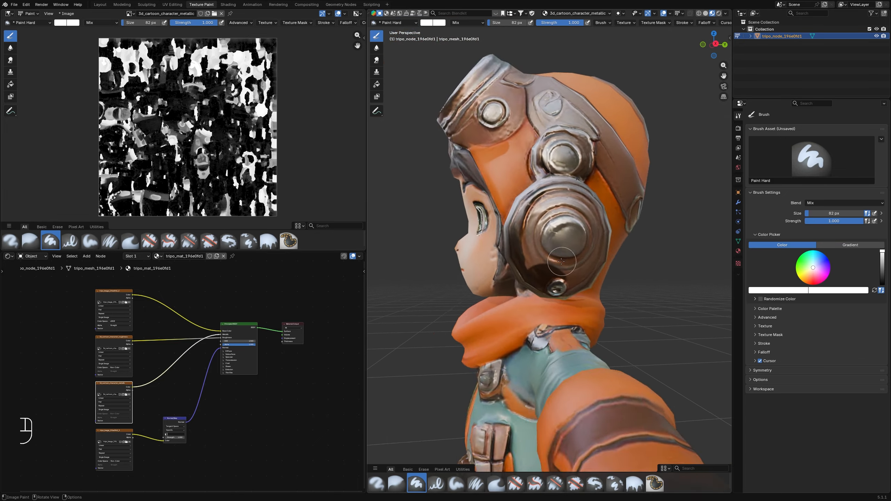
Paint the rings and rim of the large ear cup white on the metallic map, undoing and redoing the last stroke.
scroll(562, 261, up, 3)
drag(588, 246, 560, 169)
middle_drag(558, 190, 444, 232)
drag(444, 232, 456, 197)
mouse_move(456, 197)
middle_down()
mouse_move(449, 168)
mouse_move(431, 219)
middle_up()
drag(431, 220, 416, 205)
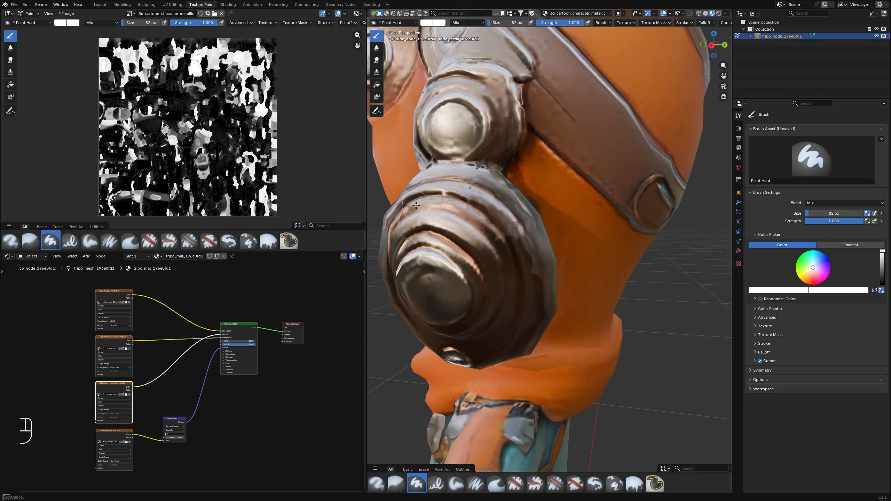
scroll(432, 206, down, 5)
mouse_move(561, 210)
middle_down()
mouse_move(466, 207)
mouse_move(526, 190)
mouse_move(576, 197)
mouse_move(562, 200)
middle_up()
scroll(547, 197, up, 2)
key(ctrl+z)
drag(562, 202, 577, 200)
Paint the metal rims of the goggles white on the metallic map.
mouse_move(678, 245)
middle_down()
mouse_move(664, 304)
mouse_move(571, 308)
mouse_move(503, 332)
mouse_move(626, 277)
mouse_move(491, 266)
middle_up()
scroll(526, 246, down, 3)
middle_drag(491, 168, 488, 234)
scroll(488, 234, up, 5)
drag(488, 234, 487, 234)
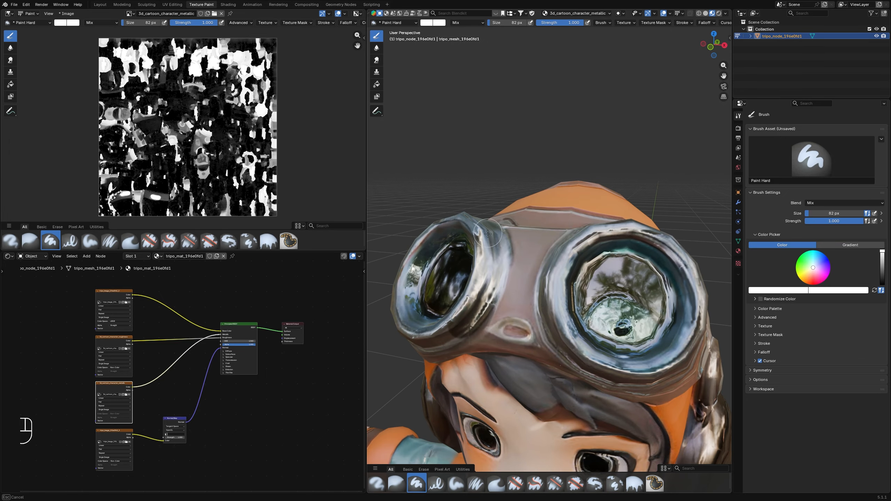
scroll(578, 298, down, 3)
middle_drag(487, 234, 513, 278)
scroll(513, 277, up, 2)
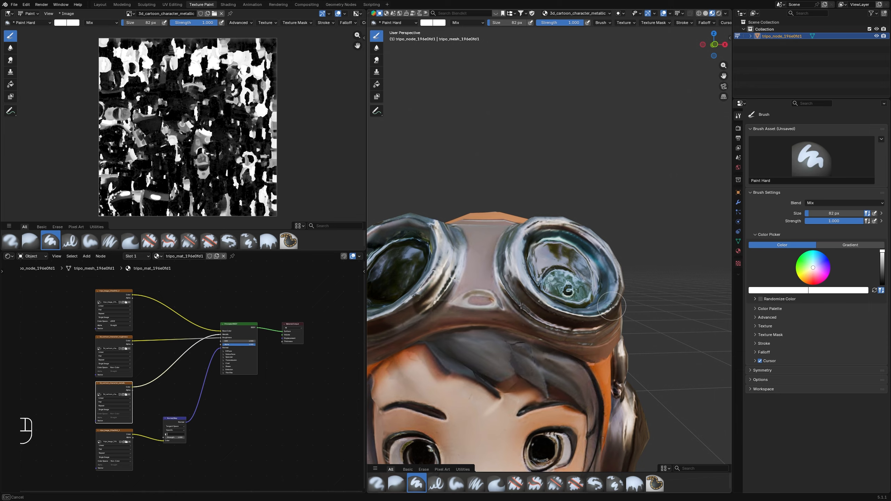
mouse_move(612, 306)
middle_down()
mouse_move(532, 309)
mouse_move(604, 351)
mouse_move(596, 305)
middle_up()
scroll(592, 291, up, 2)
Undo the last three strokes on the metallic map.
shift+middle_drag(595, 400, 645, 288)
scroll(529, 214, up, 5)
key(ctrl+z)
shift+middle_drag(529, 200, 617, 178)
key(ctrl+z)
scroll(617, 177, down, 8)
scroll(579, 346, up, 7)
shift+middle_drag(579, 389, 548, 345)
key(ctrl+z)
Examine the metallic finish on the character's belt, legs and boots, and return to the head and goggles.
scroll(579, 346, down, 3)
scroll(579, 346, down, 6)
scroll(579, 345, up, 4)
scroll(578, 345, down, 4)
shift+middle_drag(562, 417, 562, 330)
middle_drag(561, 330, 589, 330)
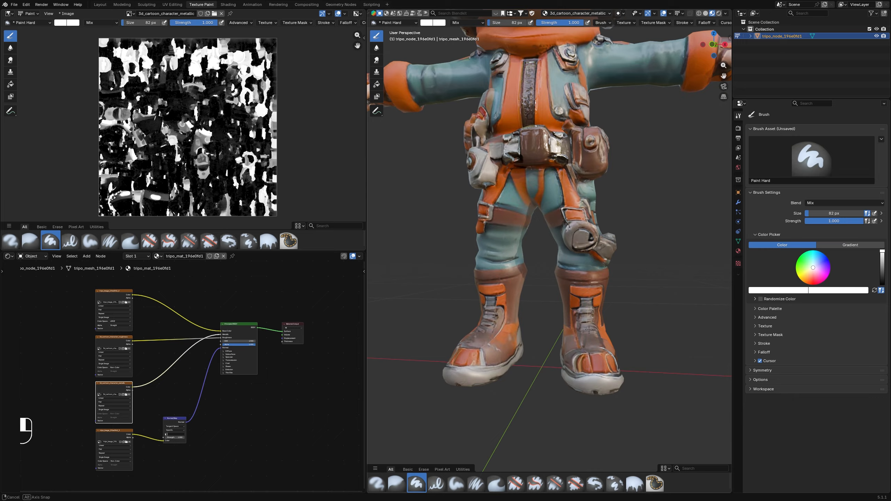
middle_drag(571, 233, 571, 249)
shift+middle_drag(572, 249, 572, 463)
Make the normal map's image texture node active so that the normal map is the image being painted.
middle_drag(277, 370, 322, 311)
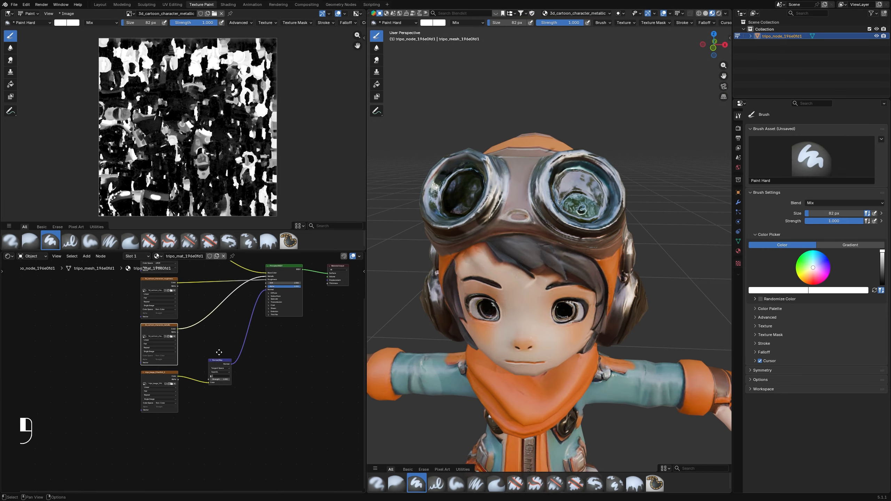
click(165, 373)
middle_drag(213, 361, 202, 378)
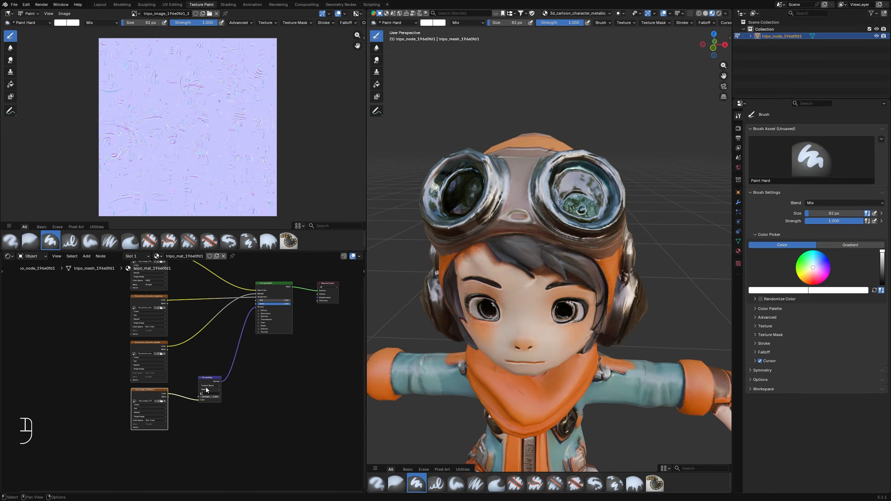
Cut the link between the Normal Map node and the shader to compare the model without it, and undo the cut.
ctrl+right_drag(240, 326, 254, 351)
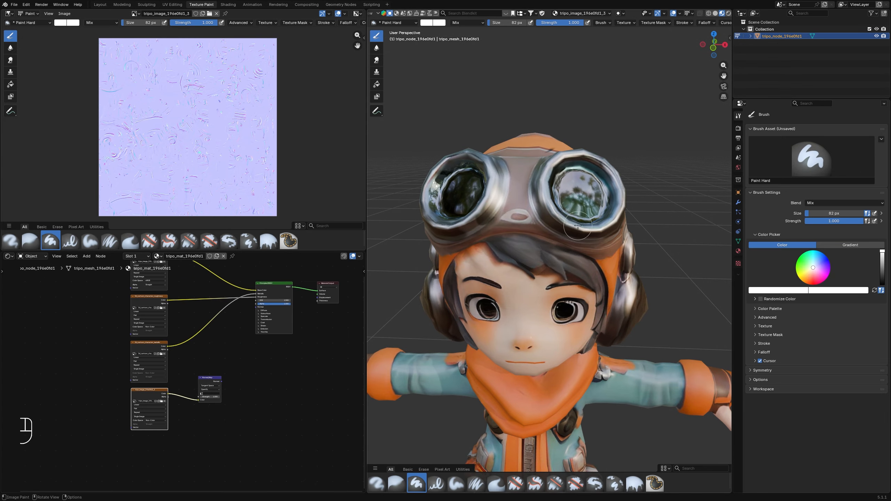
scroll(588, 242, down, 6)
mouse_move(555, 368)
middle_down()
mouse_move(554, 338)
mouse_move(555, 365)
middle_up()
scroll(555, 365, up, 3)
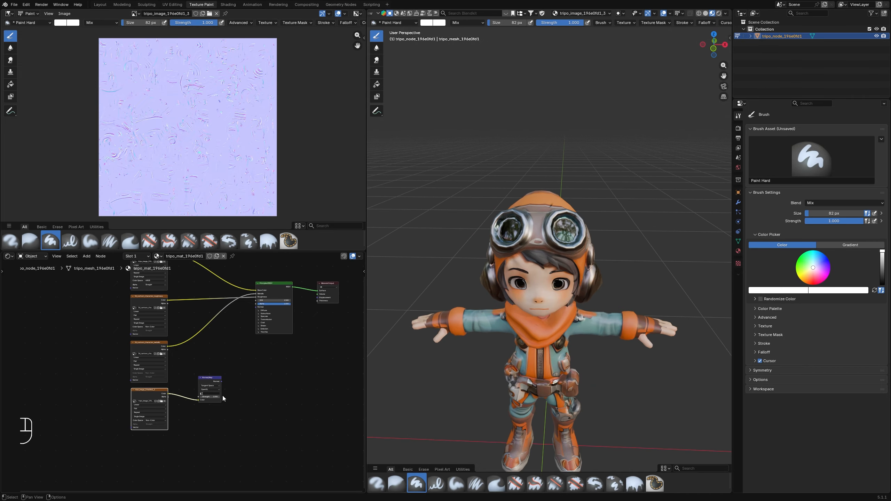
key(ctrl+z)
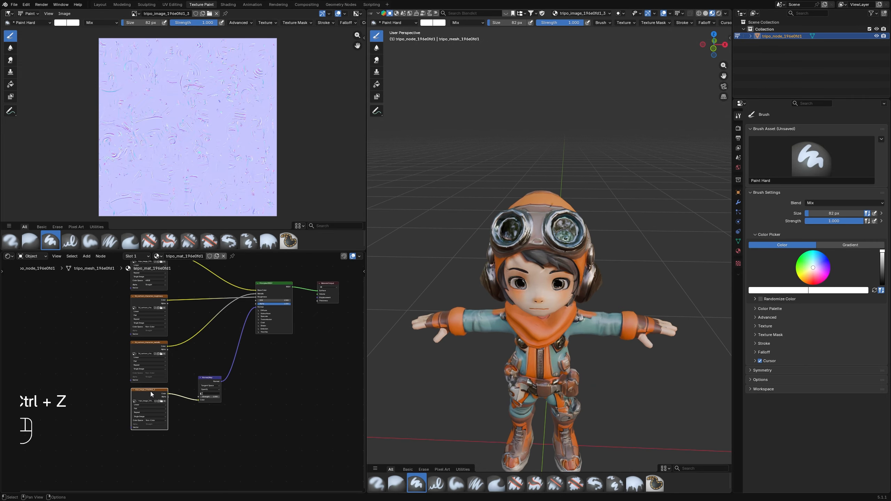
Move the Normal Map node closer to its image texture node and switch to the Blur brush for the goggles.
drag(212, 384, 208, 387)
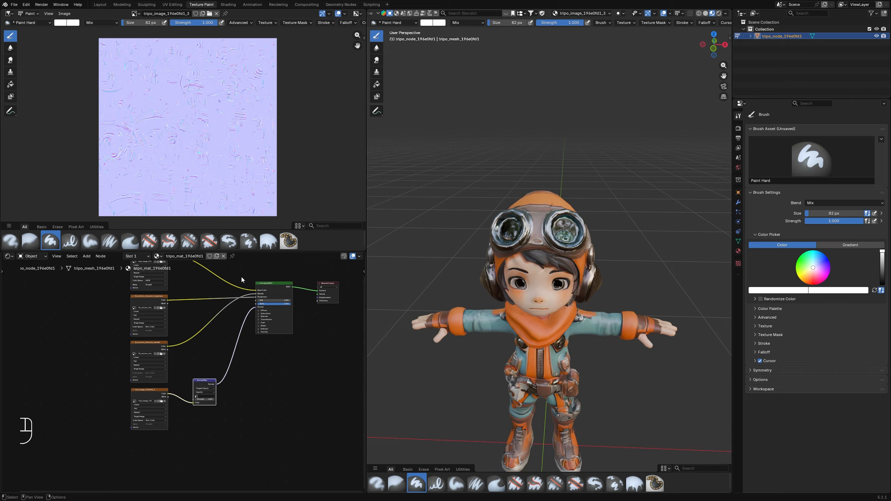
scroll(551, 300, up, 6)
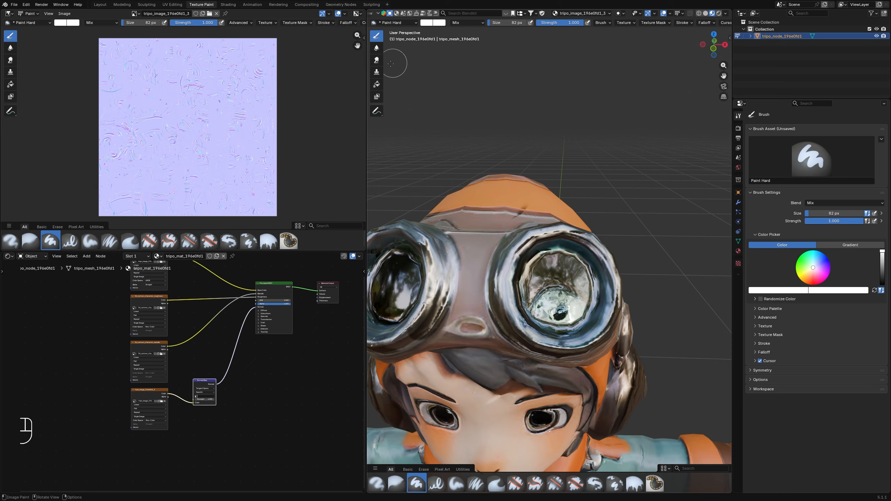
click(377, 48)
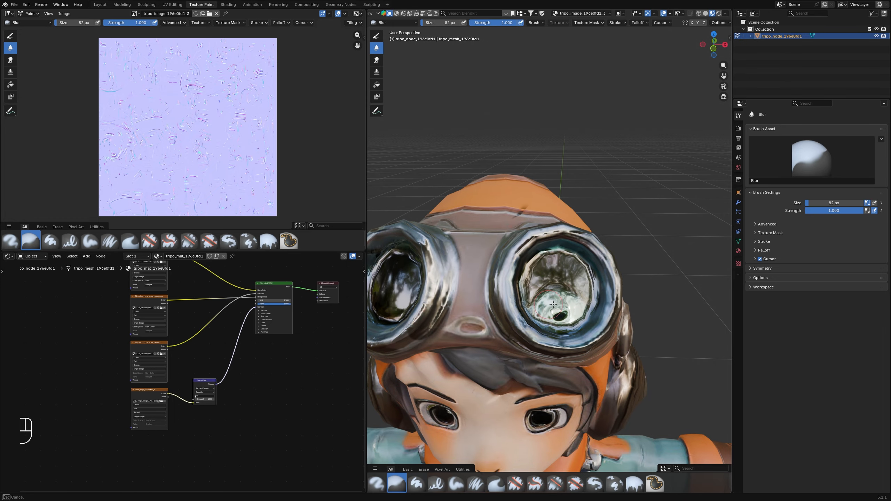
Retouch the goggle lens on the normal map with a Blur stroke and the Smear brush, enlarging the brush to 122 px.
scroll(540, 298, up, 4)
mouse_move(553, 305)
mouse_down()
mouse_move(516, 318)
mouse_move(510, 330)
mouse_move(538, 301)
mouse_up()
click(376, 61)
middle_drag(538, 301, 561, 337)
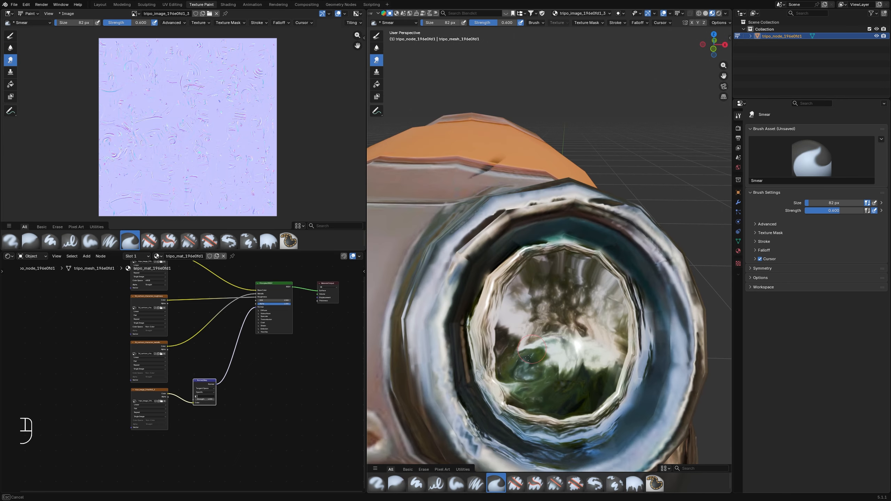
key(f)
click(588, 384)
mouse_move(561, 365)
mouse_down()
mouse_move(549, 360)
mouse_move(570, 363)
mouse_move(558, 368)
mouse_up()
scroll(573, 359, down, 4)
middle_drag(572, 359, 543, 306)
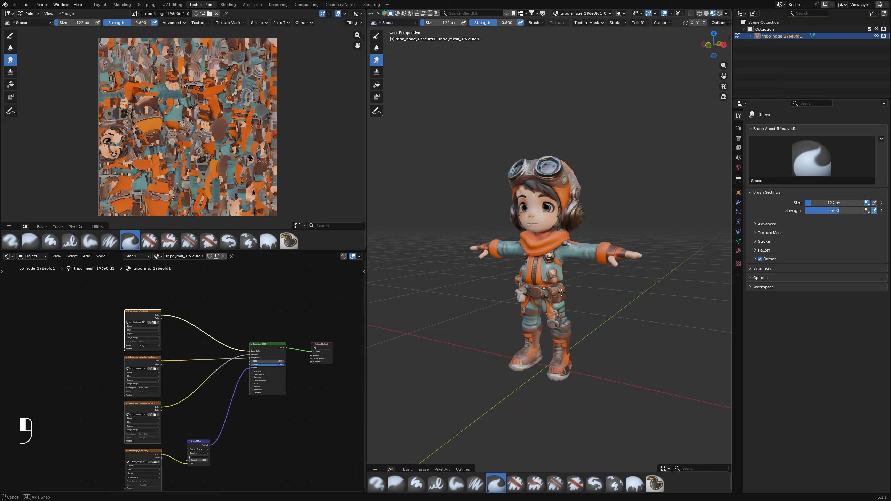
Preview the character in rendered shading, check the render and world settings, and return to material preview.
middle_drag(550, 299, 557, 298)
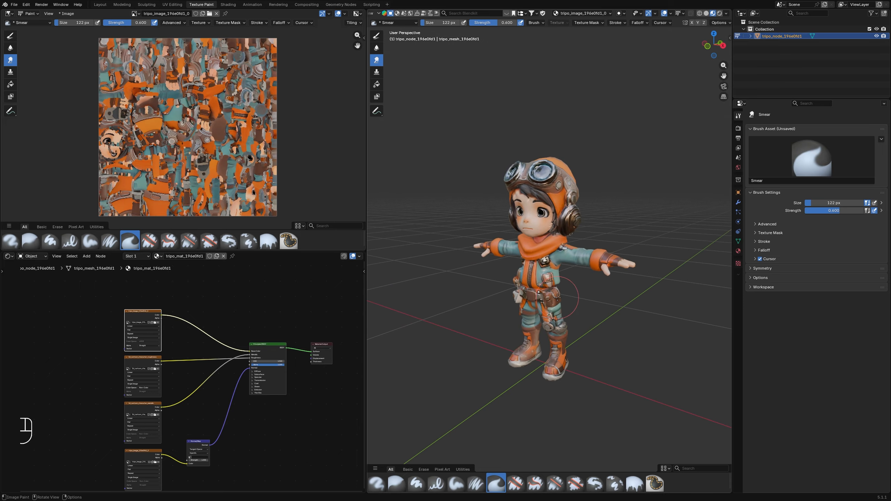
click(719, 14)
click(738, 129)
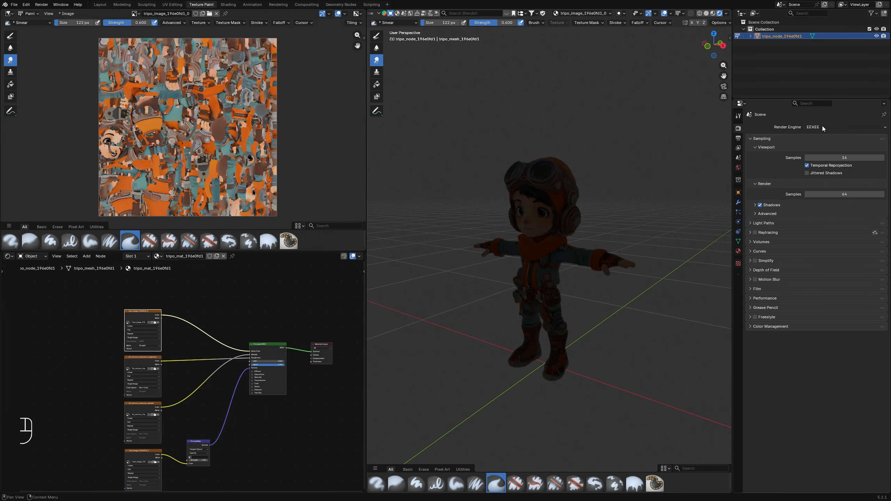
click(738, 167)
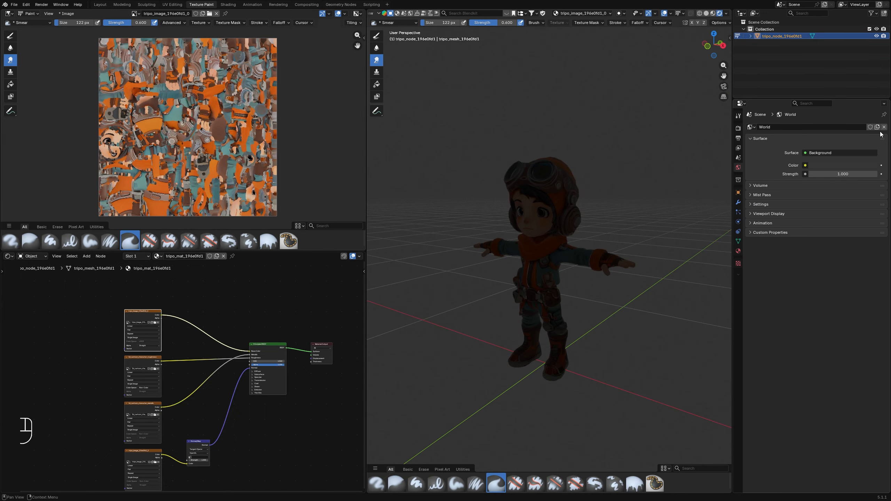
click(712, 13)
mouse_move(632, 213)
middle_down()
mouse_move(659, 211)
mouse_move(641, 214)
middle_up()
scroll(607, 372, up, 1)
middle_drag(602, 382, 599, 385)
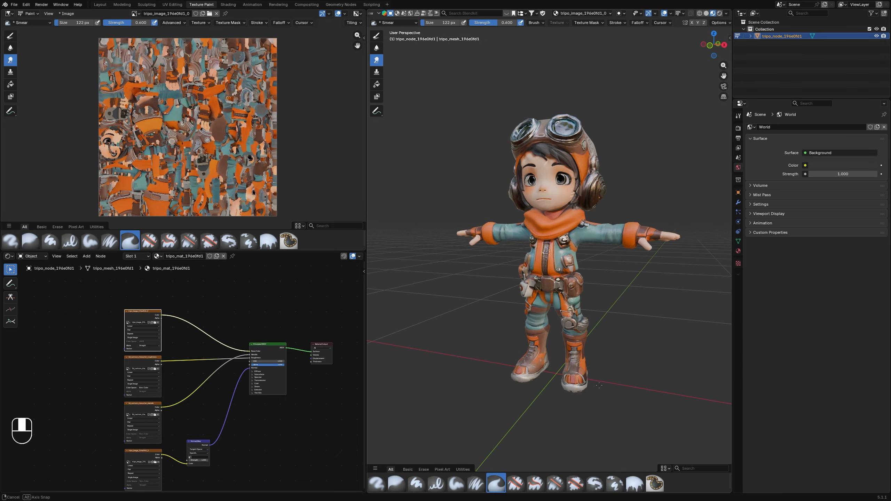
Save the painted base colour image and make the roughness map's image texture node active.
click(64, 14)
click(80, 59)
middle_drag(221, 403, 224, 380)
click(145, 334)
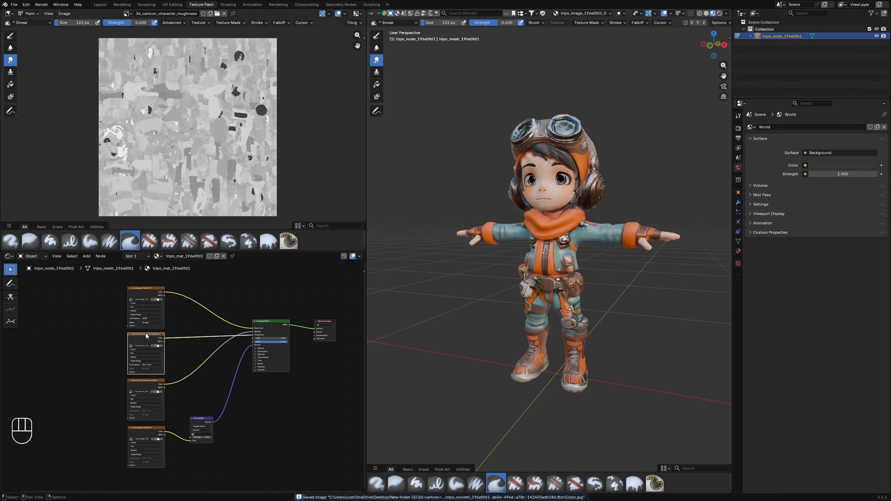
Save the metallic map image and the normal map image, activating each one's texture node first.
click(145, 380)
click(64, 14)
click(81, 60)
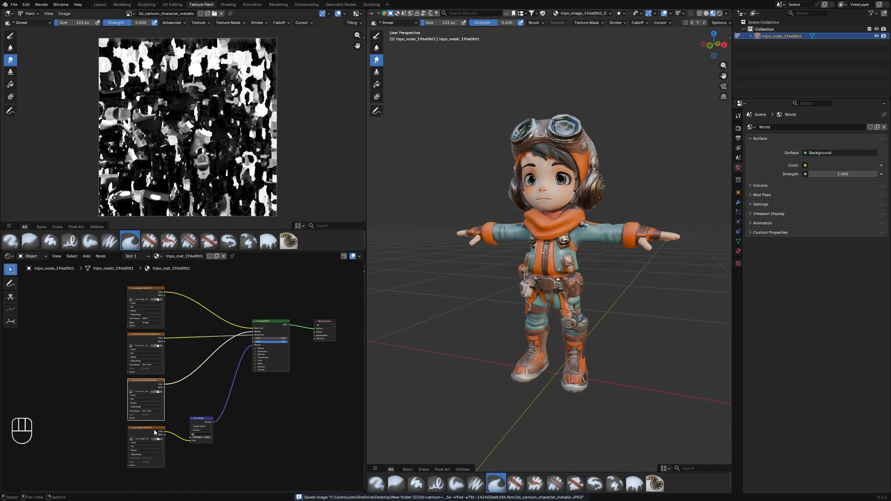
click(145, 427)
click(70, 14)
click(81, 59)
middle_drag(556, 454, 548, 459)
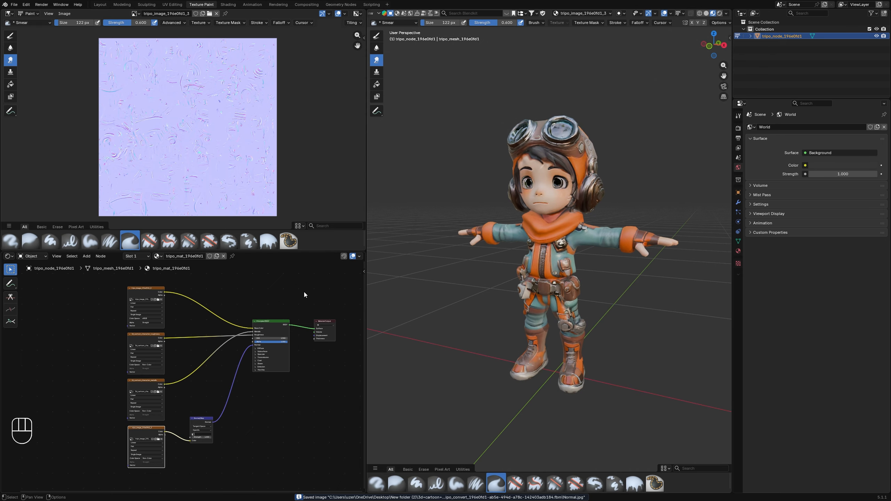
Switch to the Layout workspace and examine the base colour texture beside the finished character.
click(100, 5)
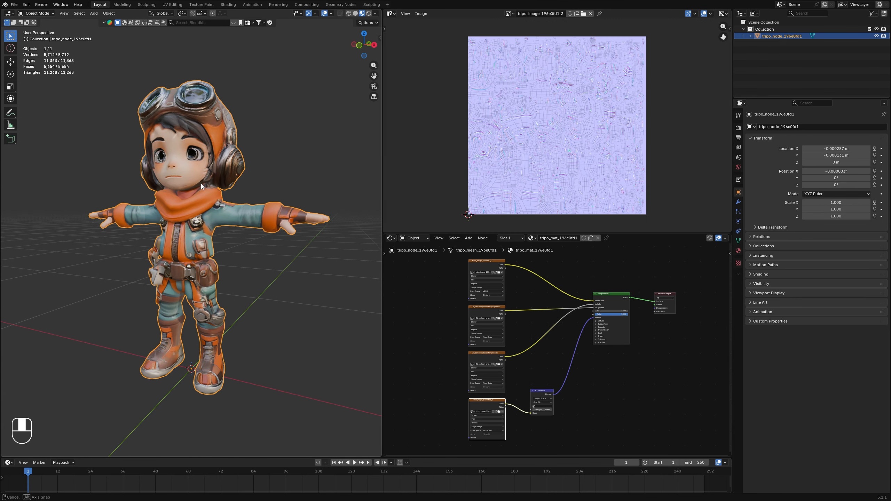
middle_drag(202, 187, 208, 163)
click(486, 263)
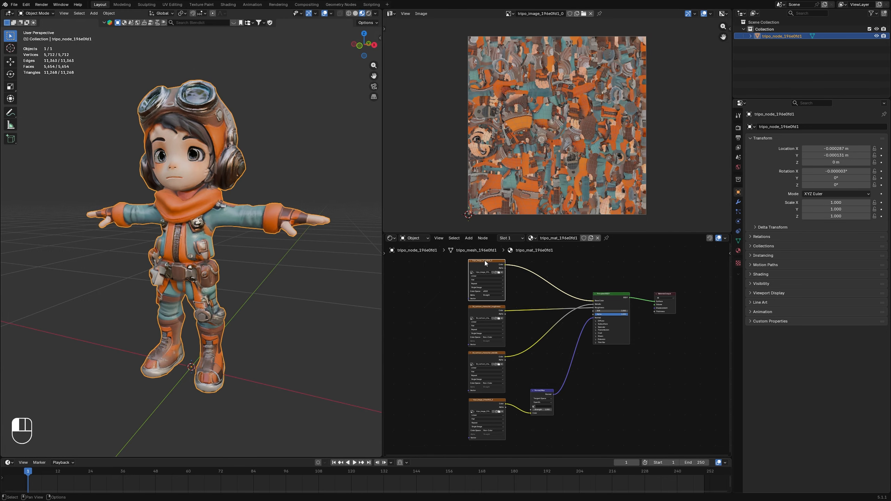
scroll(551, 98, up, 5)
scroll(549, 109, down, 5)
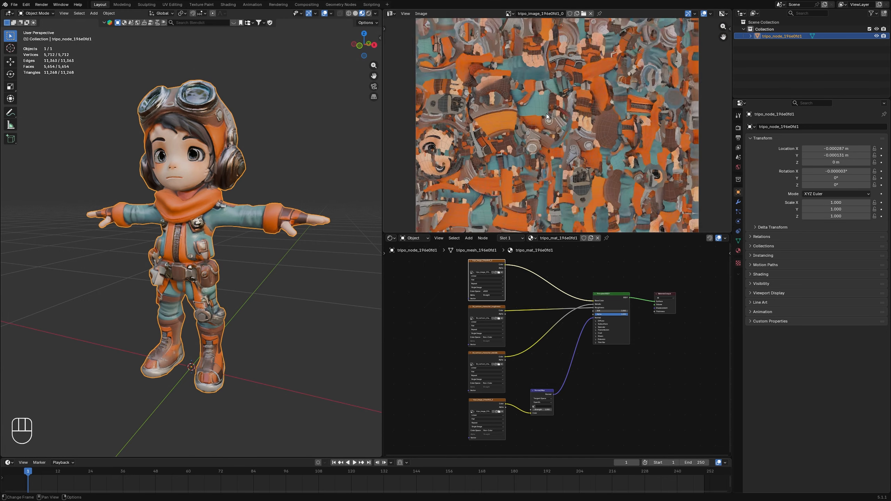
scroll(492, 146, up, 2)
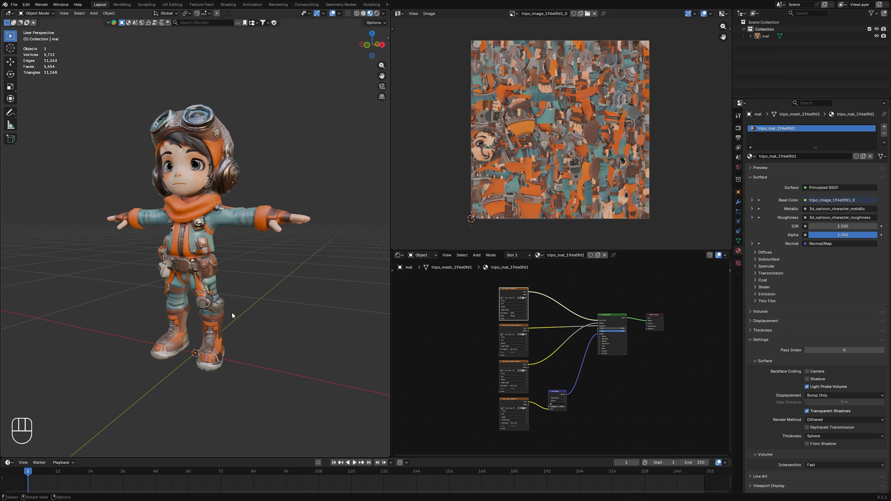
Select the character, start an FBX export, and restore the exporter's default settings.
click(212, 228)
click(12, 5)
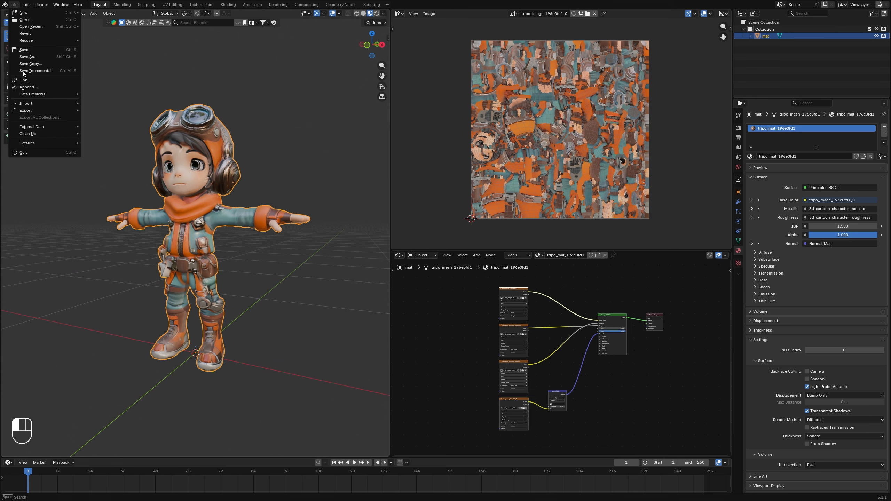
mouse_move(26, 111)
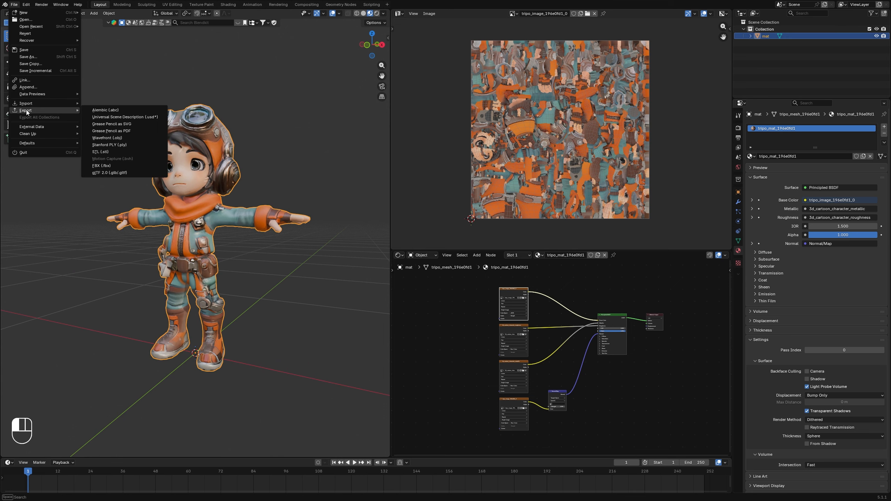
click(135, 164)
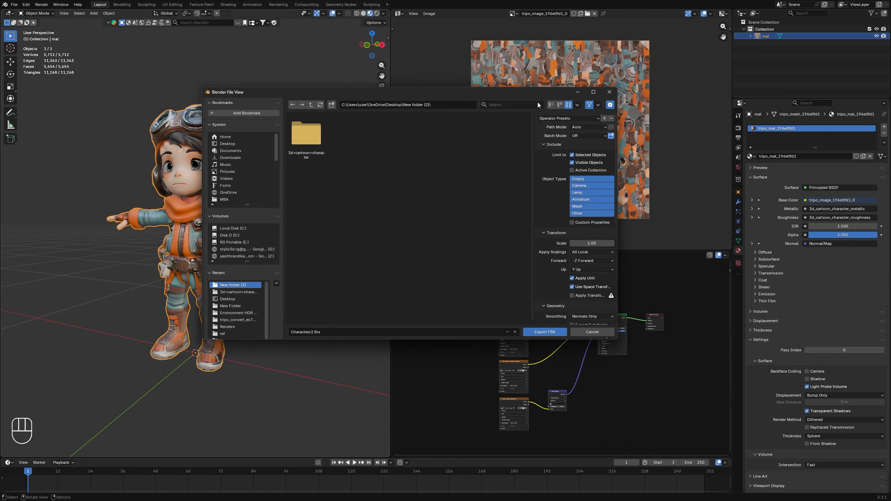
click(575, 118)
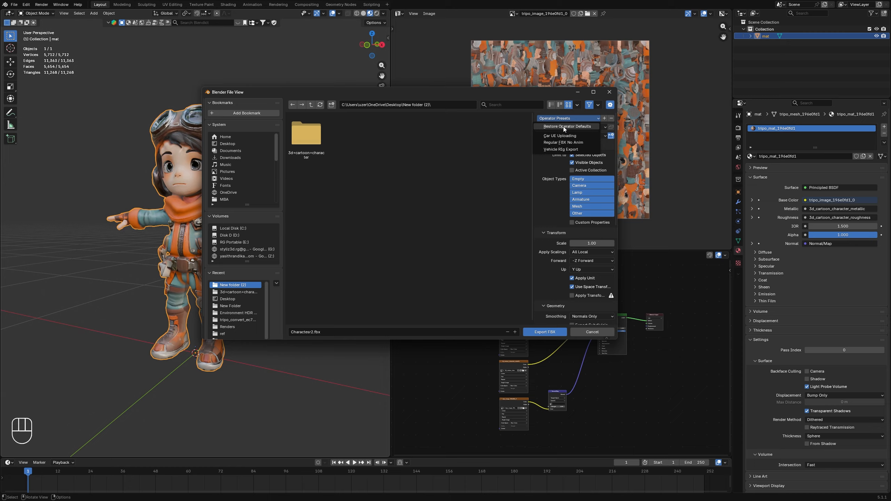
click(563, 127)
Exclude animation from the FBX export and collapse the armature, geometry and transform settings.
scroll(580, 262, down, 10)
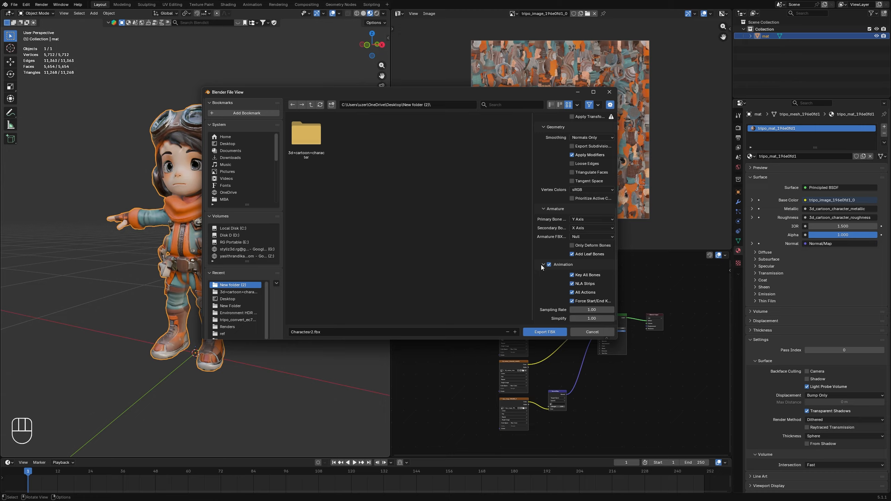
click(548, 264)
click(543, 265)
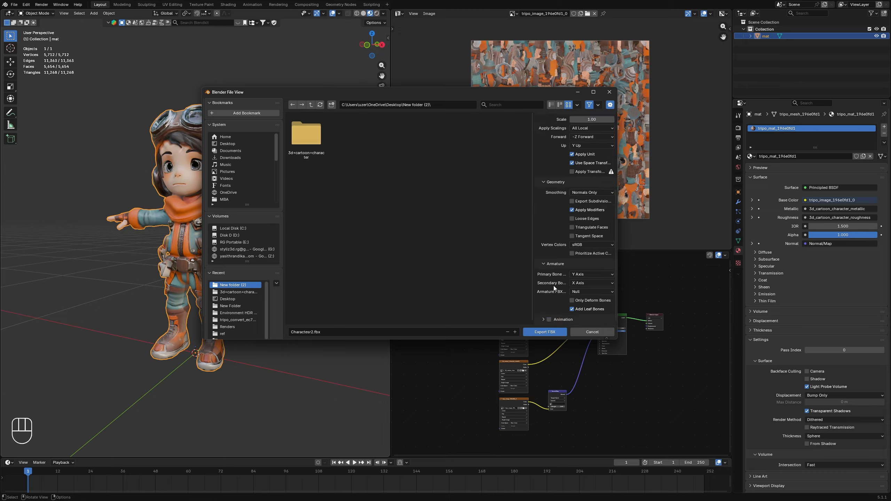
click(542, 263)
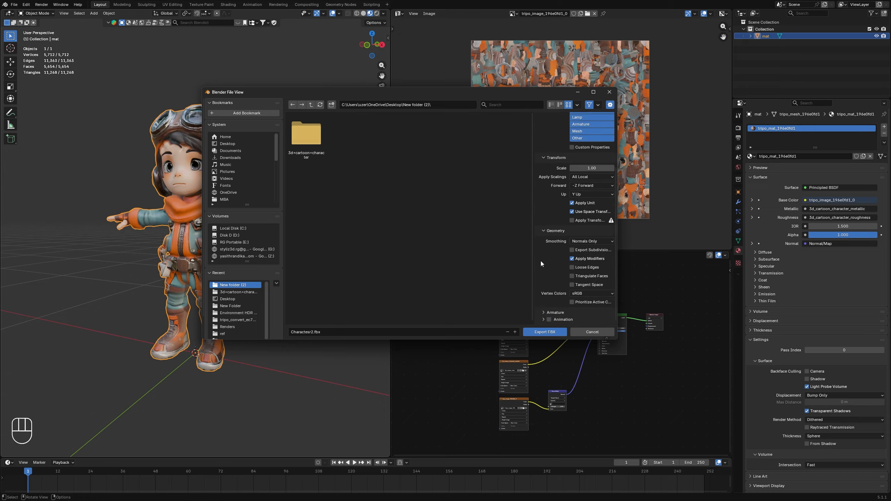
click(543, 231)
click(547, 233)
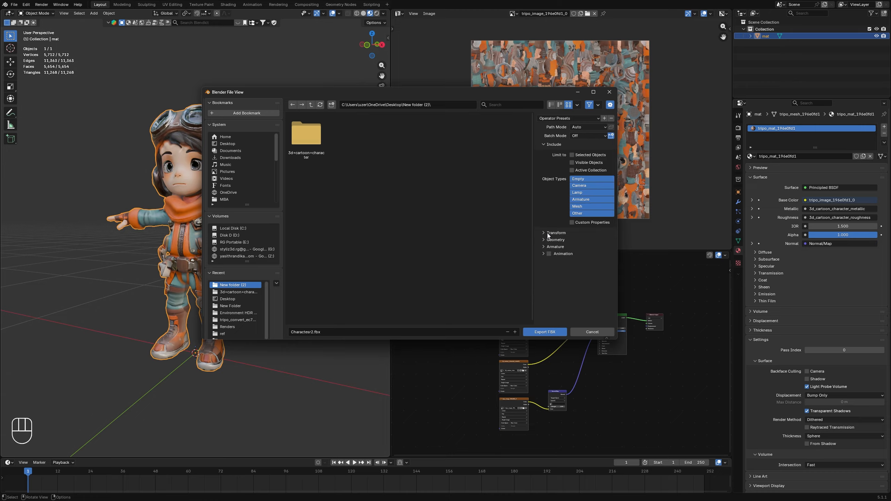
Limit the FBX export to selected and visible objects and export the character as Charactesr2.fbx.
click(572, 163)
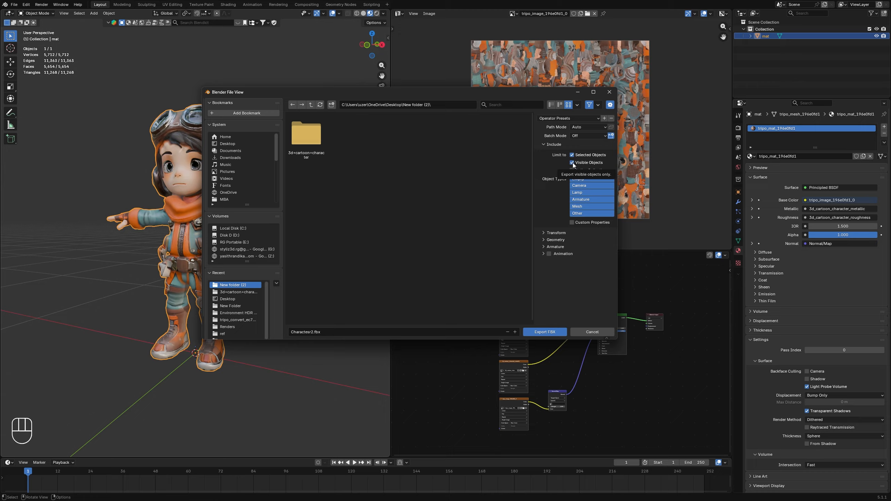
click(306, 332)
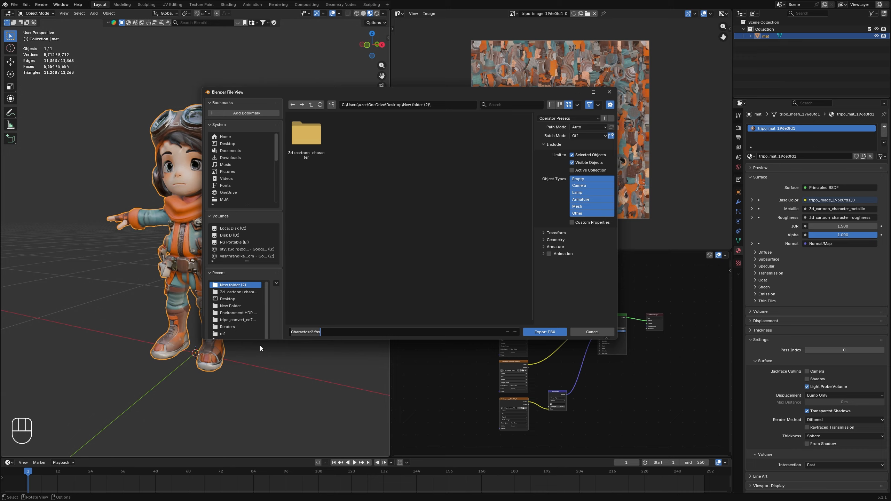
click(548, 335)
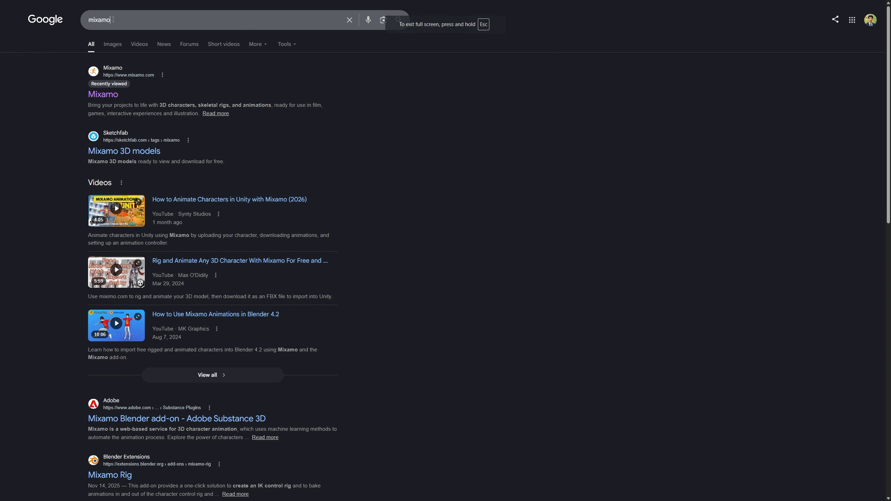
Switch to the web browser, open the Mixamo site from the Google results, and view the default X Bot character.
drag(112, 20, 76, 18)
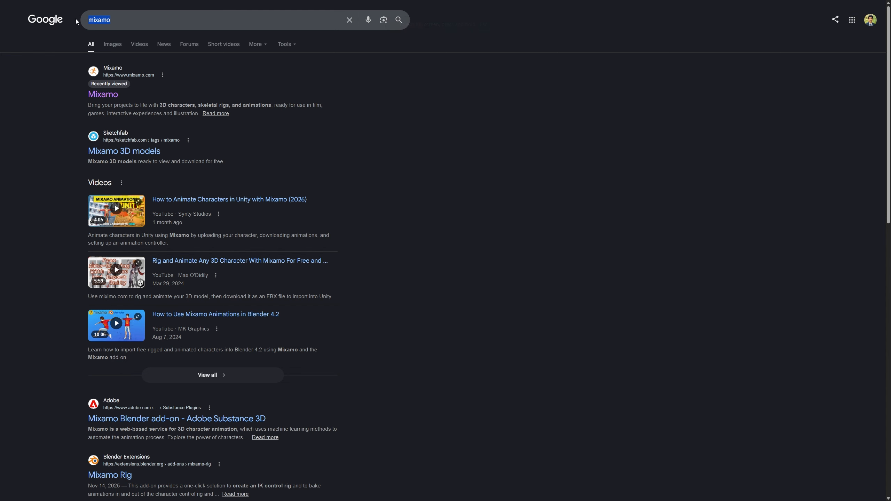
click(106, 95)
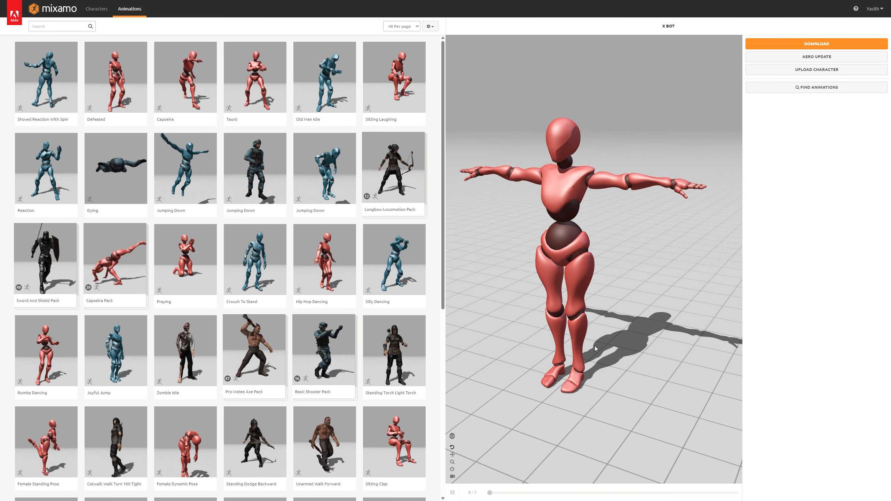
drag(594, 345, 621, 318)
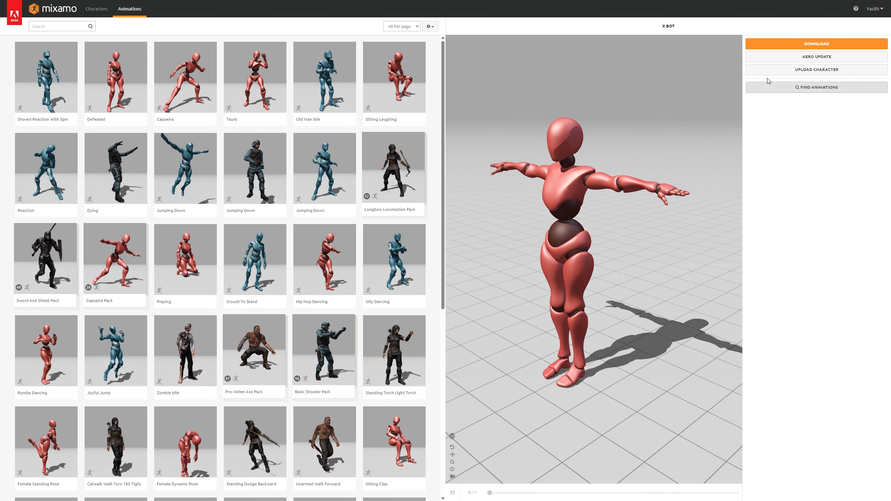
Upload Charactesr2.fbx from New folder (2) on the Desktop to Mixamo as a new character.
click(817, 72)
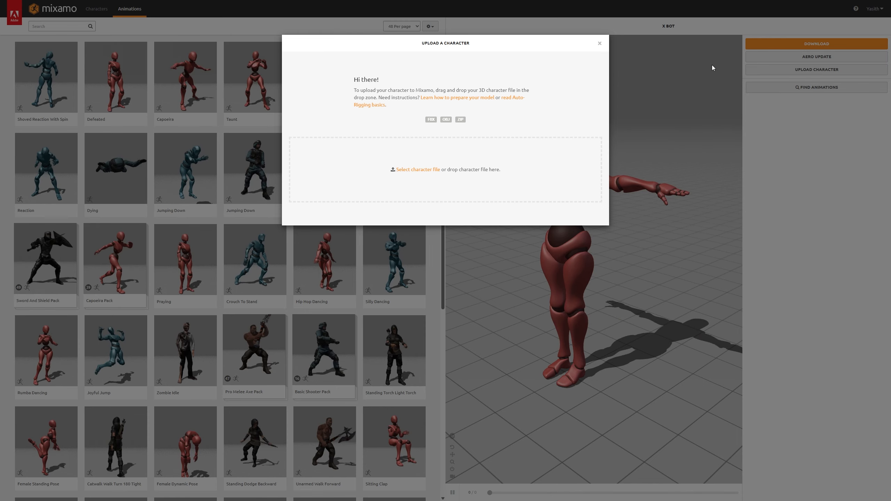
click(414, 169)
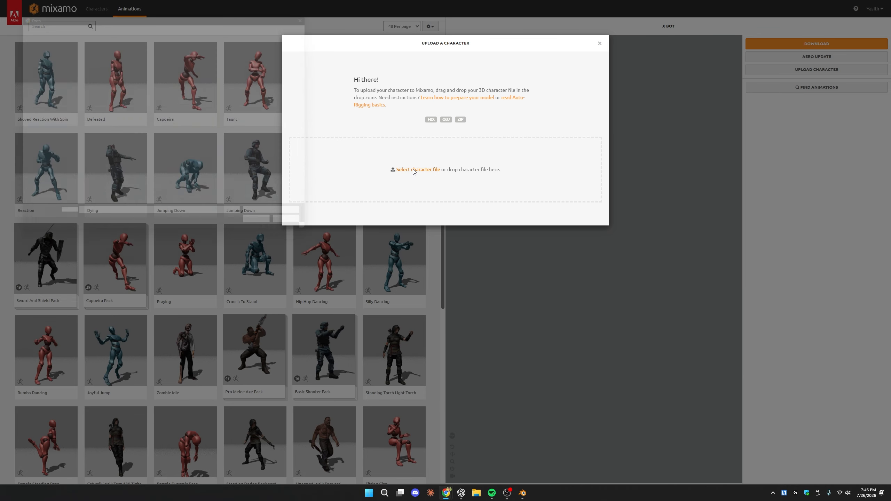
drag(210, 36, 405, 172)
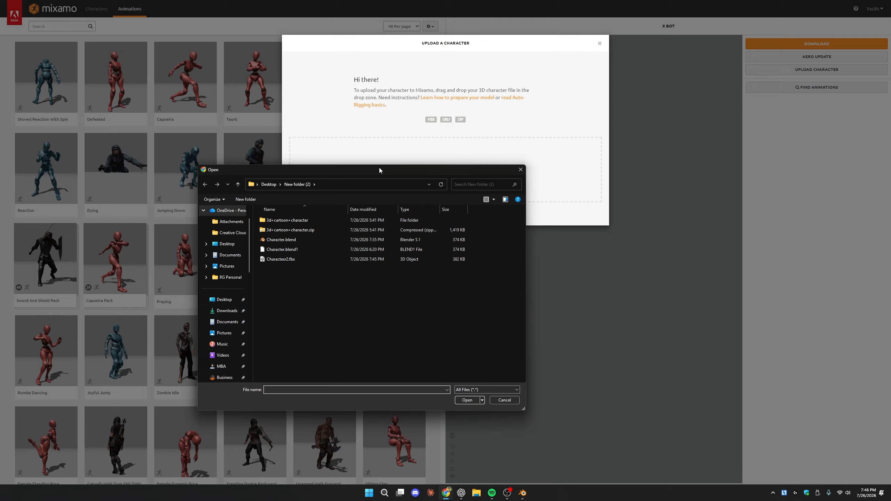
click(277, 259)
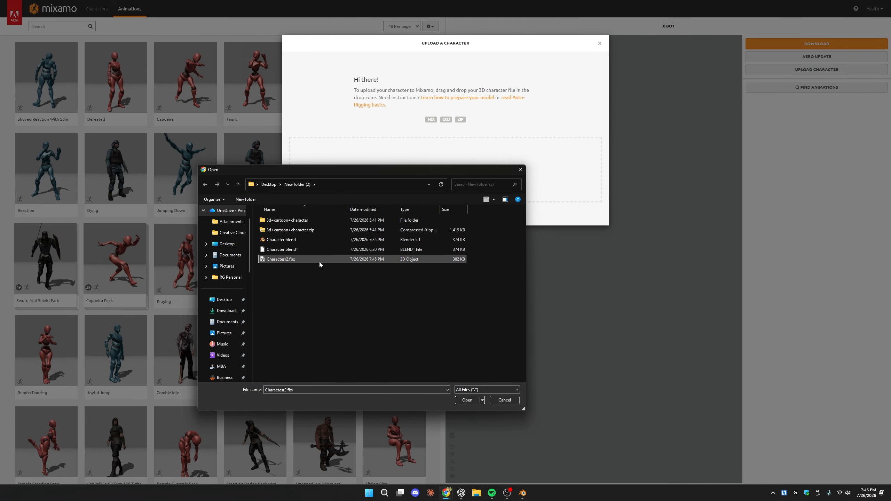
click(467, 400)
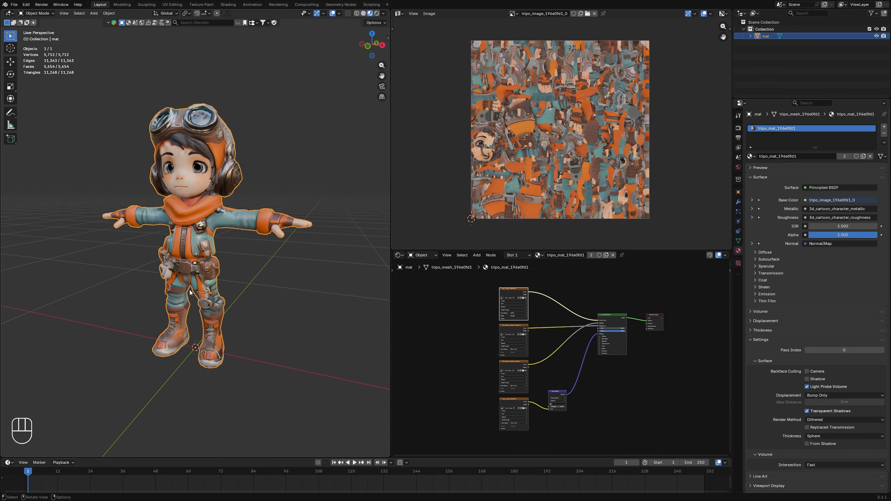
Make a single-user copy of the character's material and assign tripo_mat_196e0fd1.001 to the mesh.
click(340, 232)
click(197, 219)
middle_drag(197, 219, 191, 220)
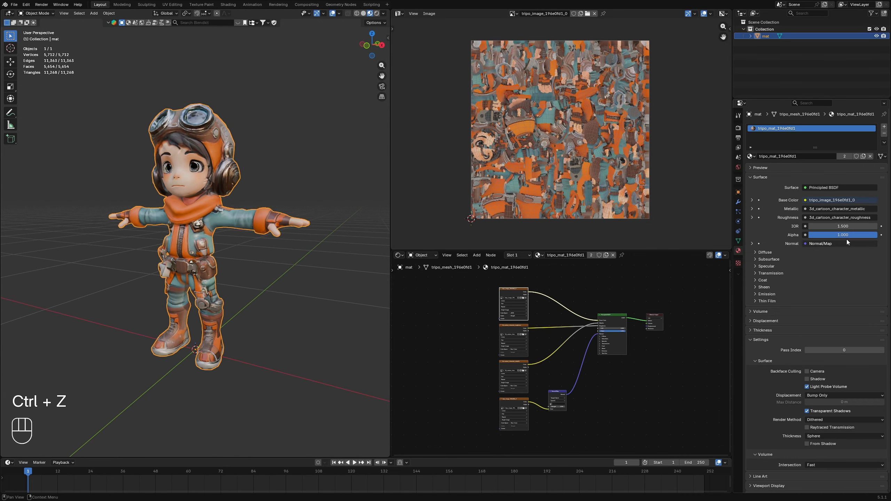
click(862, 155)
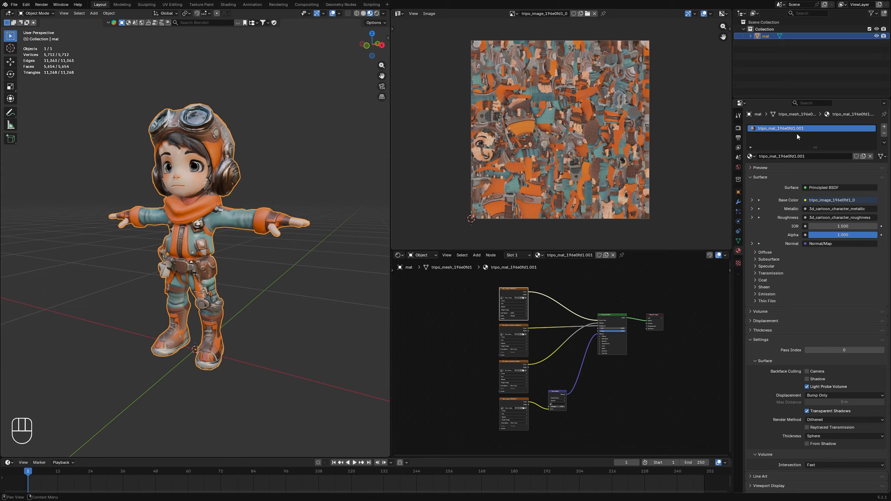
click(750, 156)
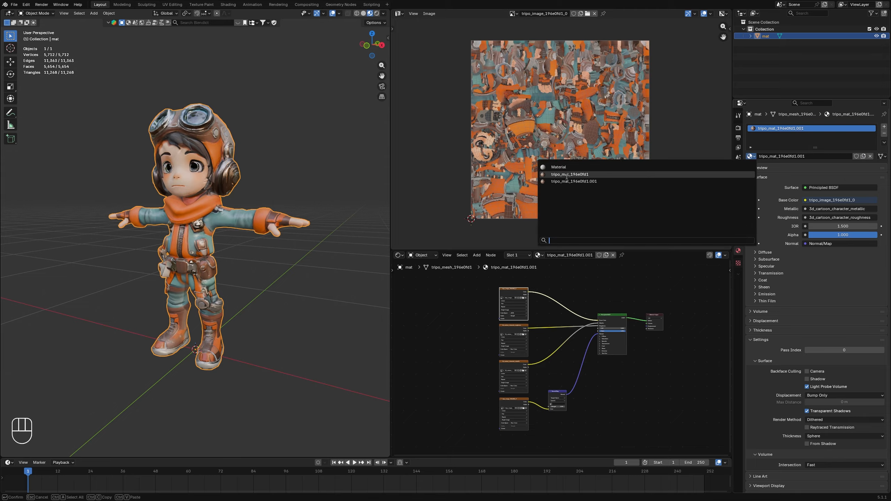
click(589, 182)
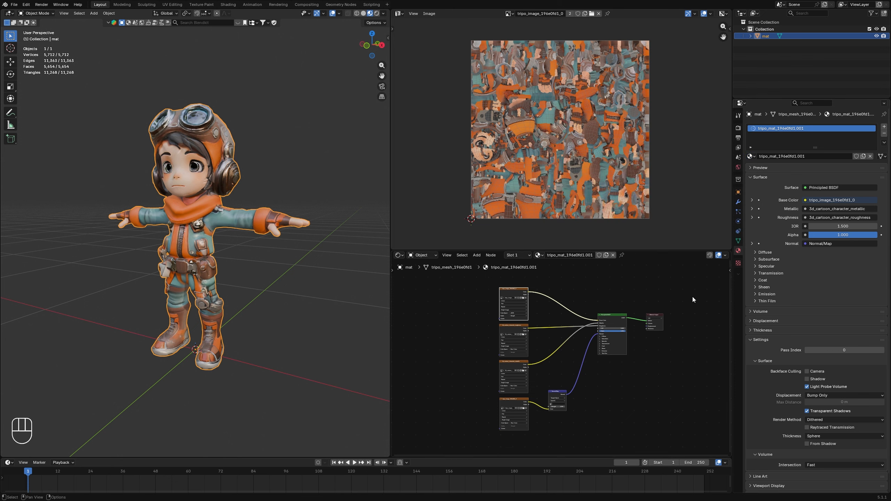
Delete the texture, normal map and Principled BSDF nodes from the copied material, leaving only the repositioned Material Output node.
middle_drag(615, 431, 636, 432)
drag(636, 431, 505, 280)
key(Delete)
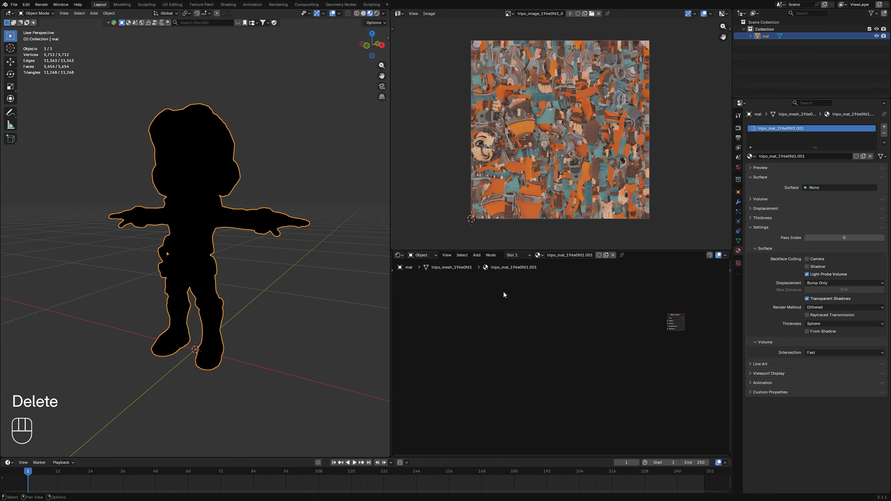
drag(675, 321, 642, 324)
click(272, 315)
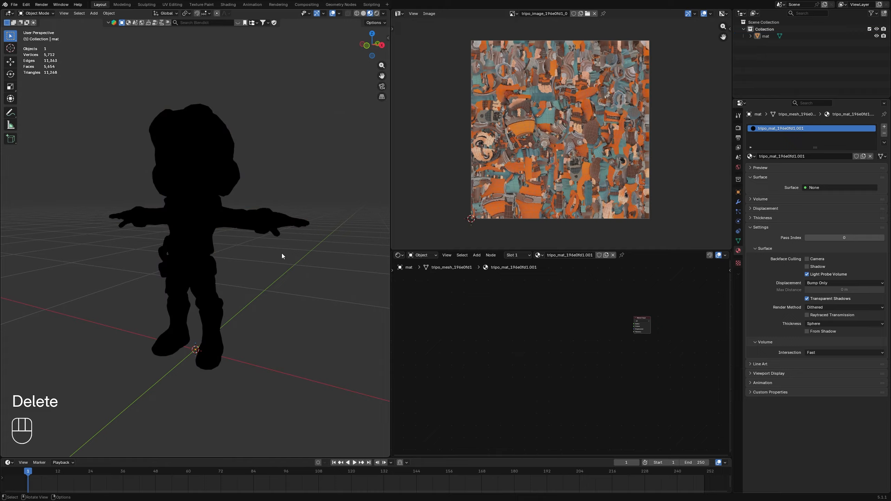
Export the selected untextured character as FBX, overwriting Charactesr2.fbx in New folder (2).
click(200, 223)
click(14, 4)
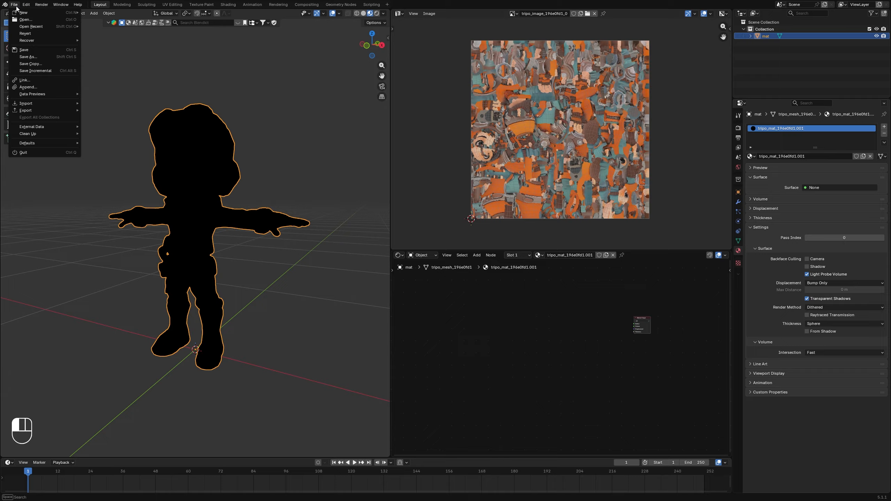
mouse_move(26, 112)
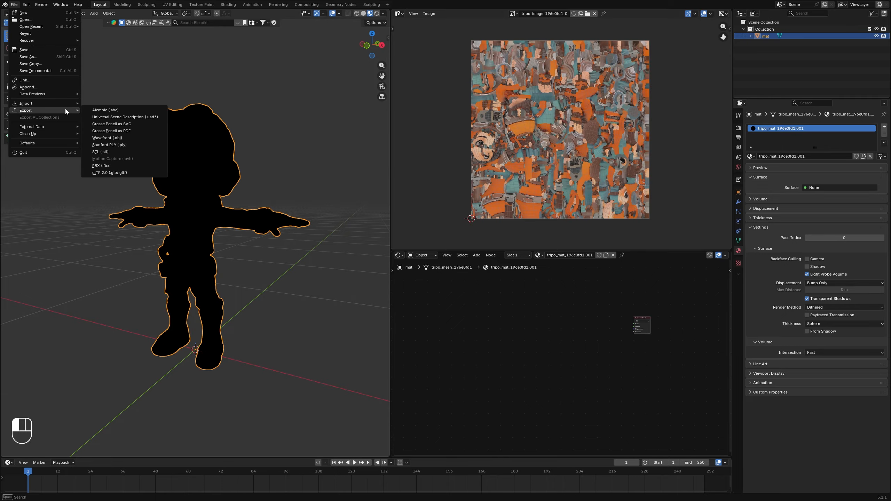
click(119, 164)
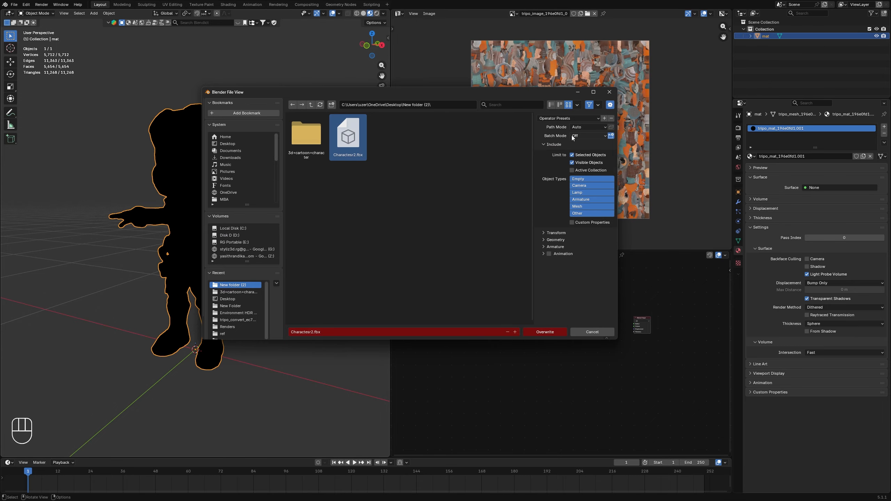
click(543, 332)
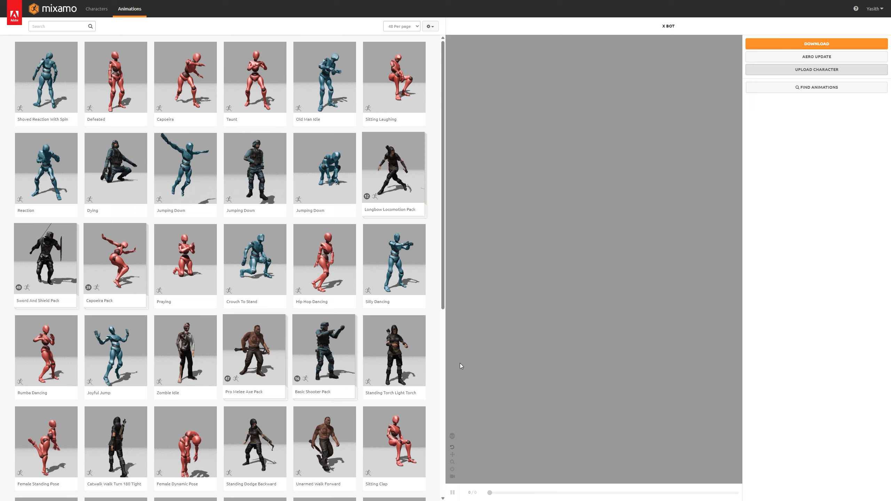
Upload the re-exported Charactesr2.fbx from New folder (2) to Mixamo as a new character.
click(835, 70)
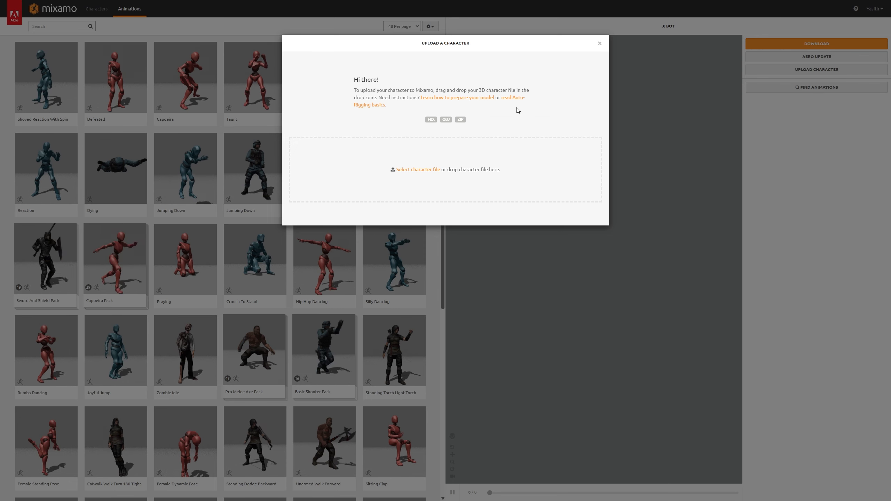
click(427, 170)
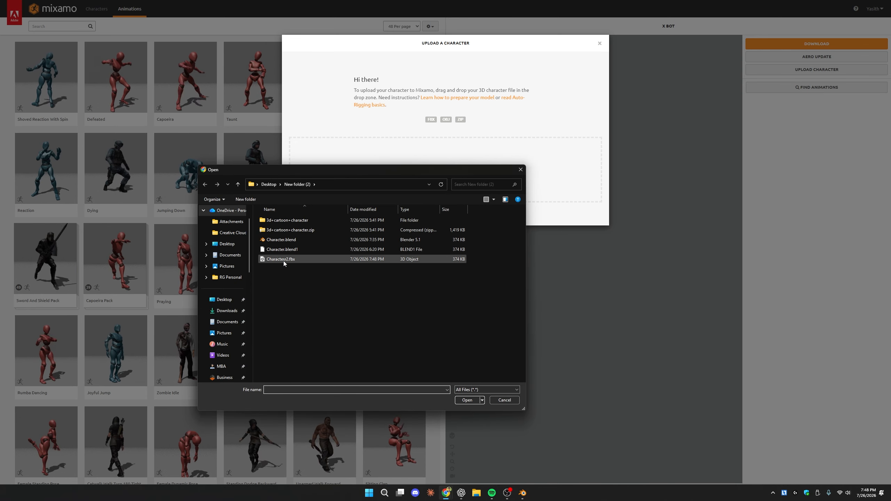
click(283, 260)
click(467, 400)
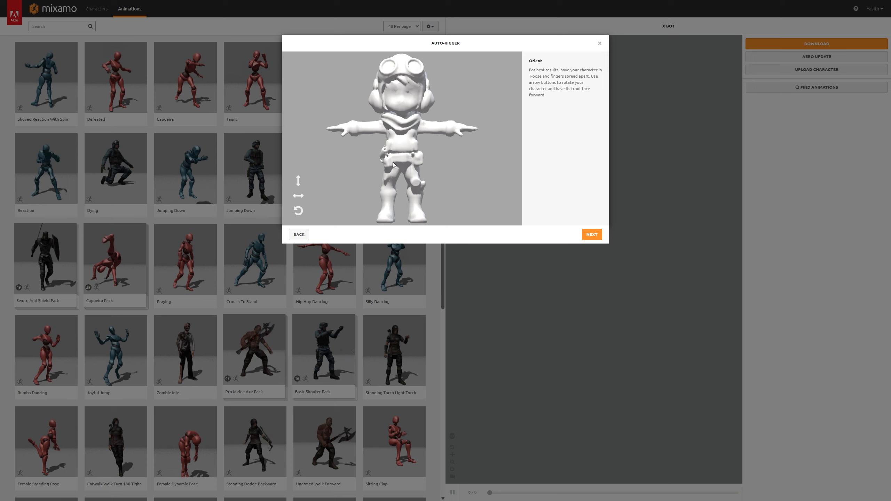
Rotate the uploaded character horizontally through a full turn in the Auto-Rigger and accept its front-facing orientation.
click(299, 197)
click(299, 198)
click(299, 197)
click(299, 197)
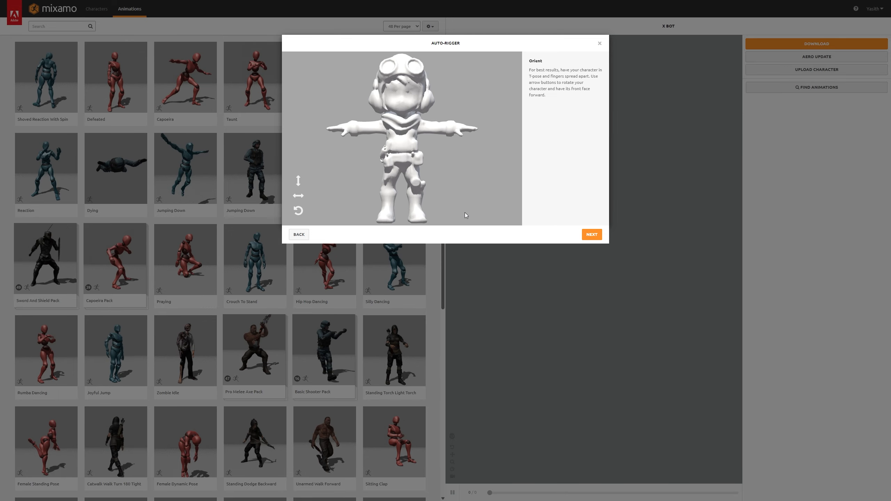
click(594, 236)
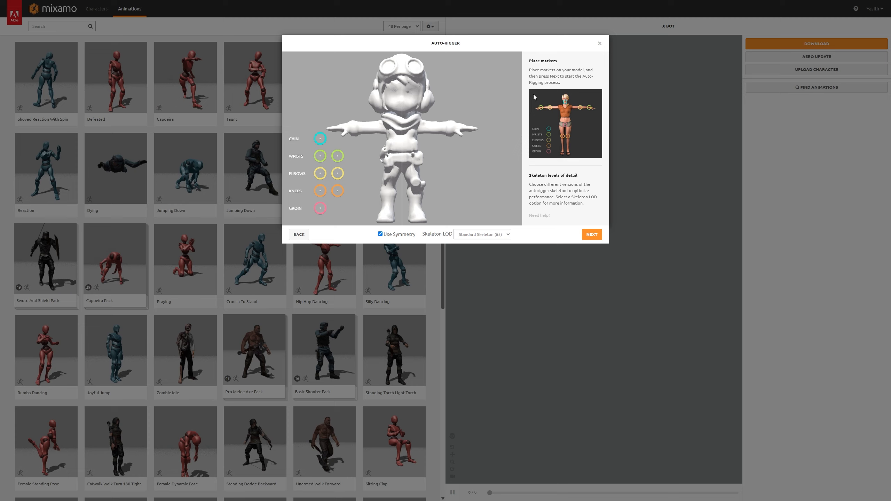
Auto-rig the character with symmetric chin, wrist, elbow, knee and groin markers, and accept the rig after viewing it around.
drag(406, 109, 403, 113)
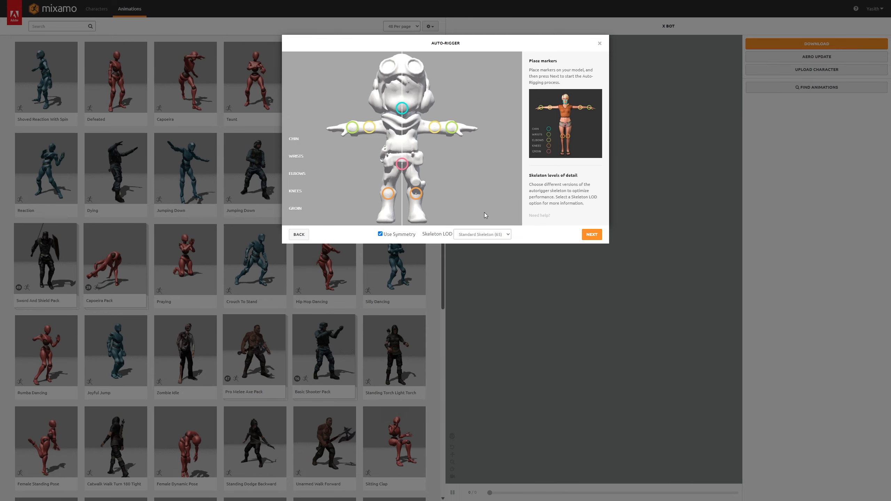
click(584, 235)
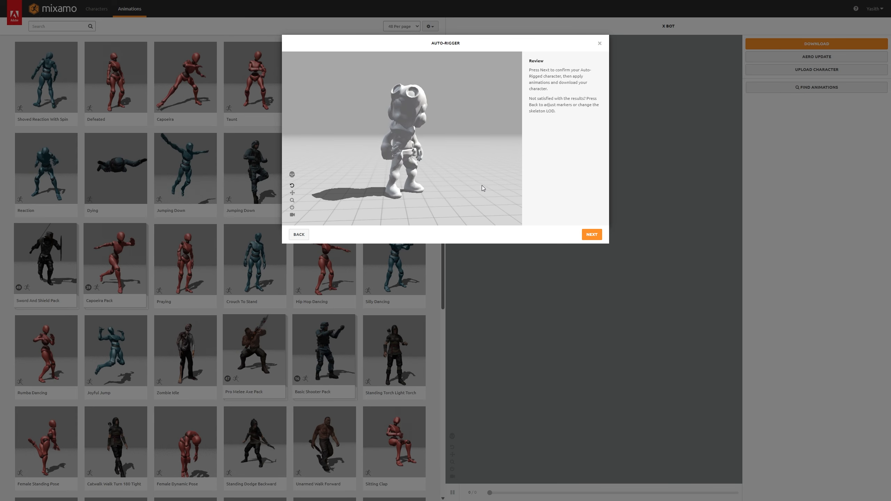
drag(362, 194, 441, 188)
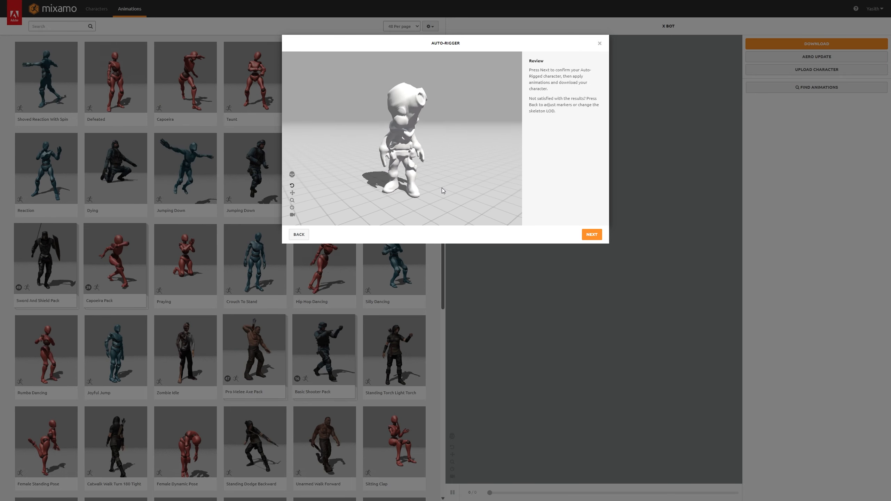
click(592, 235)
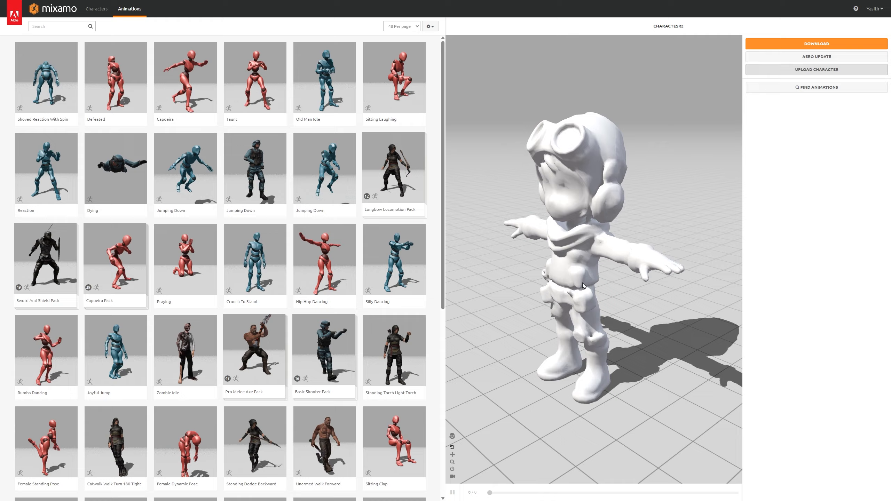
Search the animations for "walking" and apply the Walking animation to the character with In Place enabled.
click(72, 28)
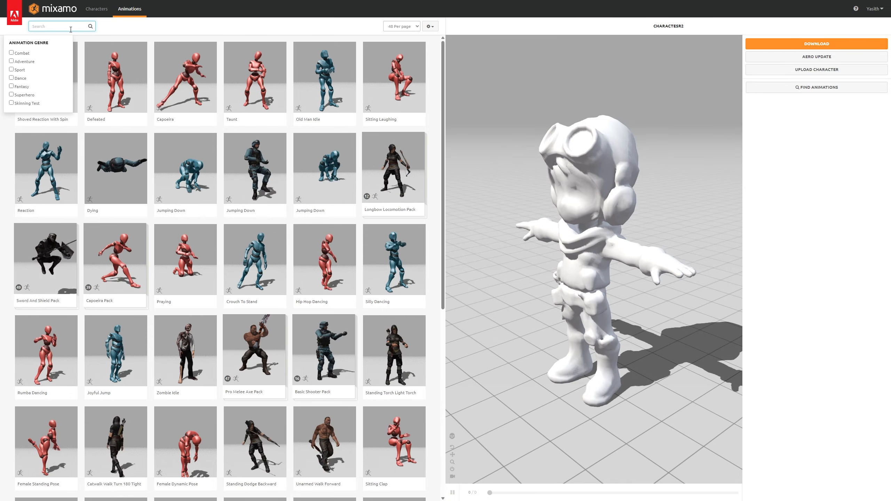
text(walking)
key(Return)
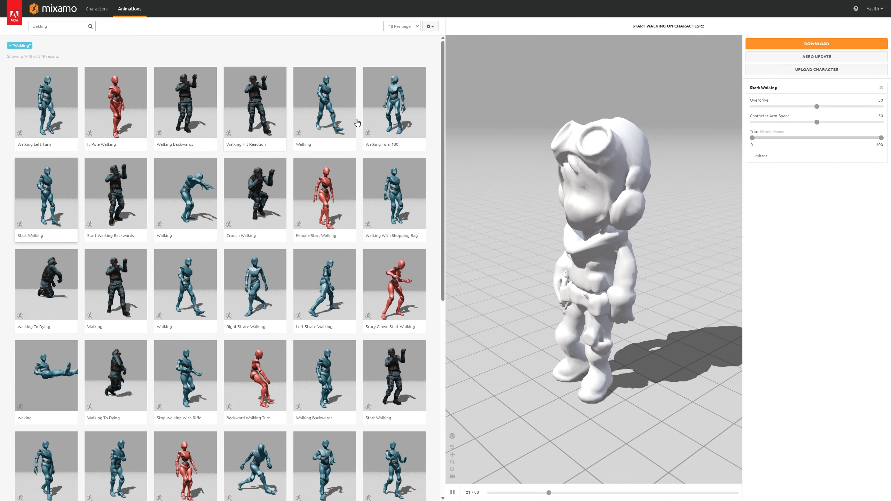
click(325, 118)
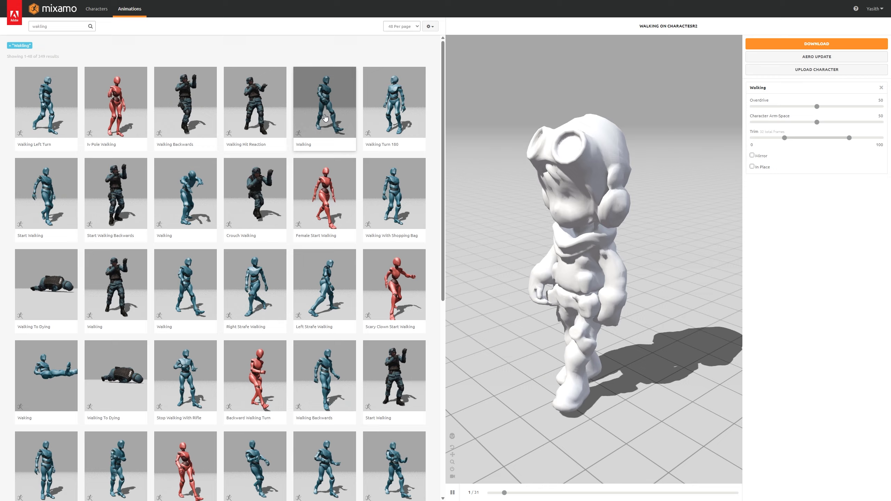
click(752, 167)
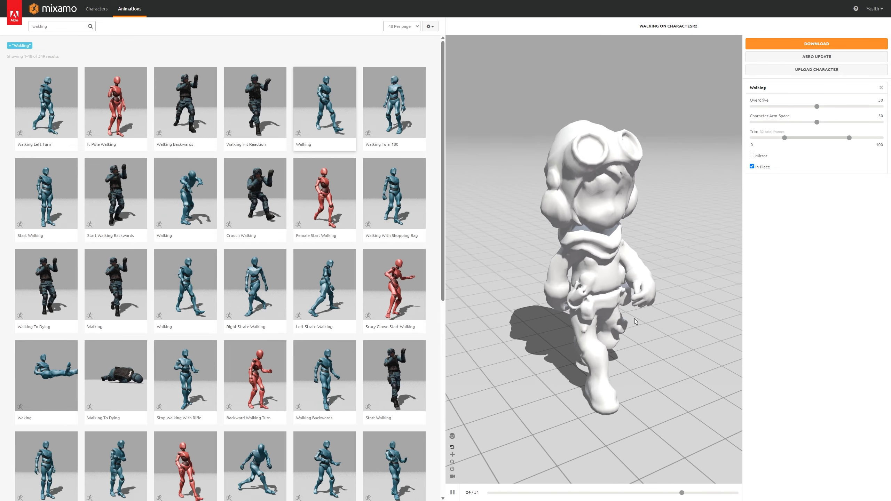
drag(634, 319, 612, 297)
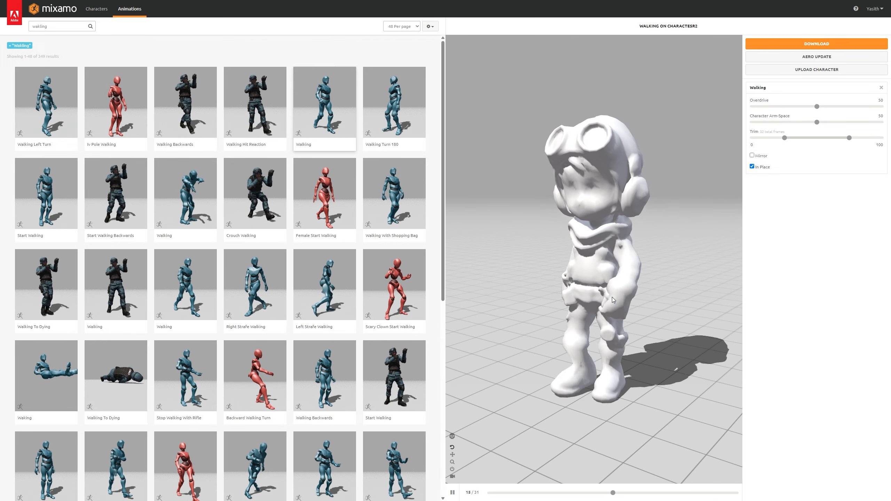
Download the walking character as FBX Binary with skin and uniform keyframe reduction.
click(803, 44)
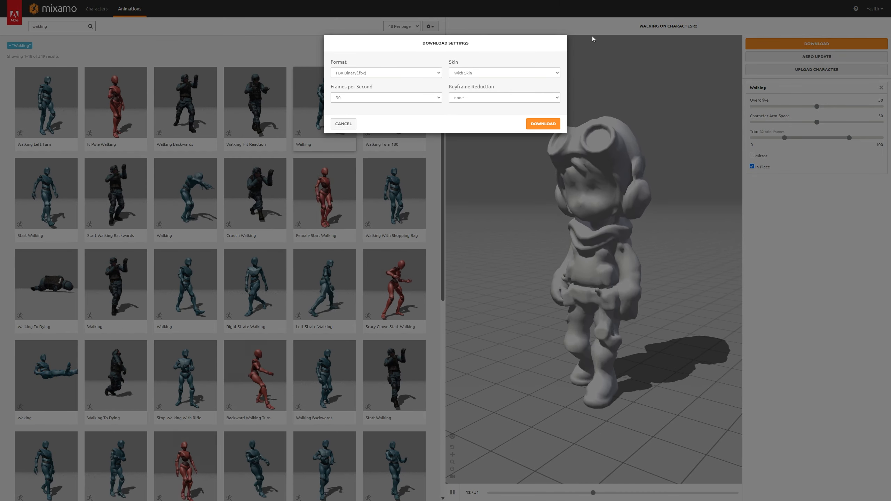
click(503, 73)
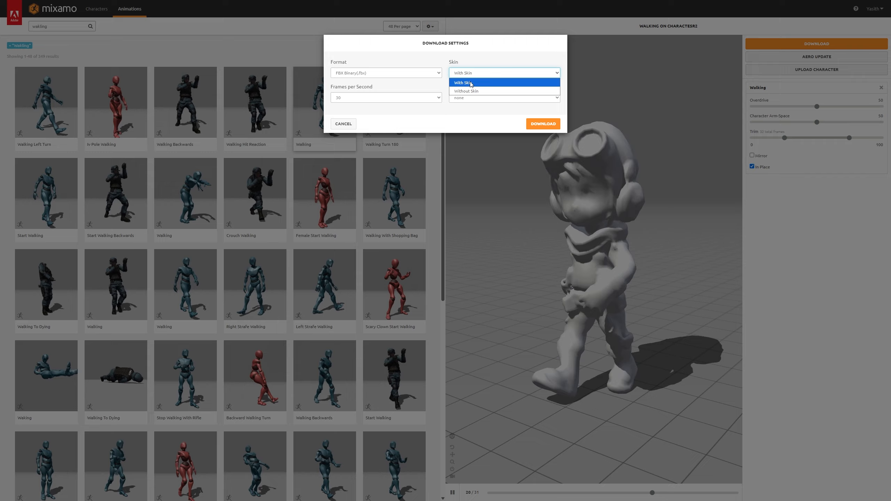
click(470, 82)
click(468, 98)
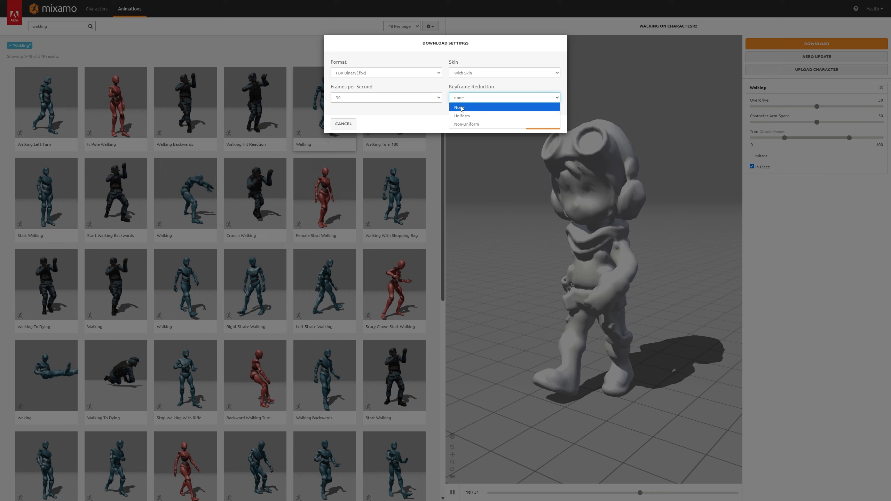
click(462, 116)
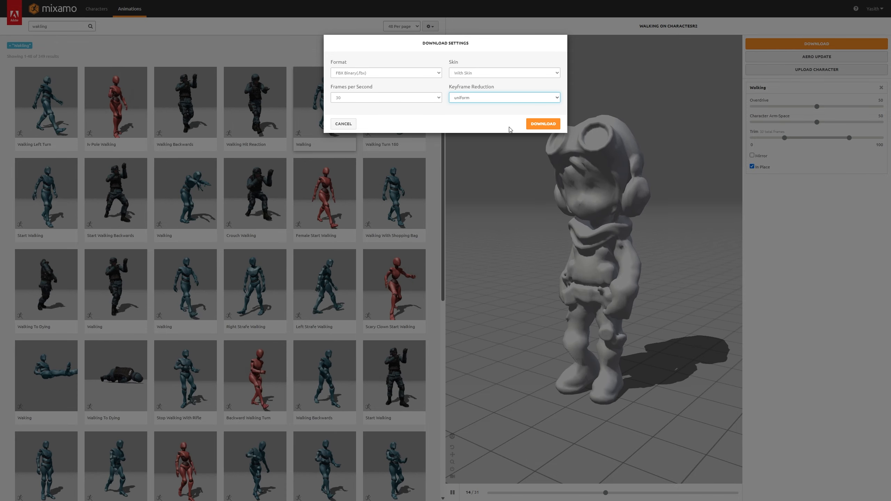
click(543, 124)
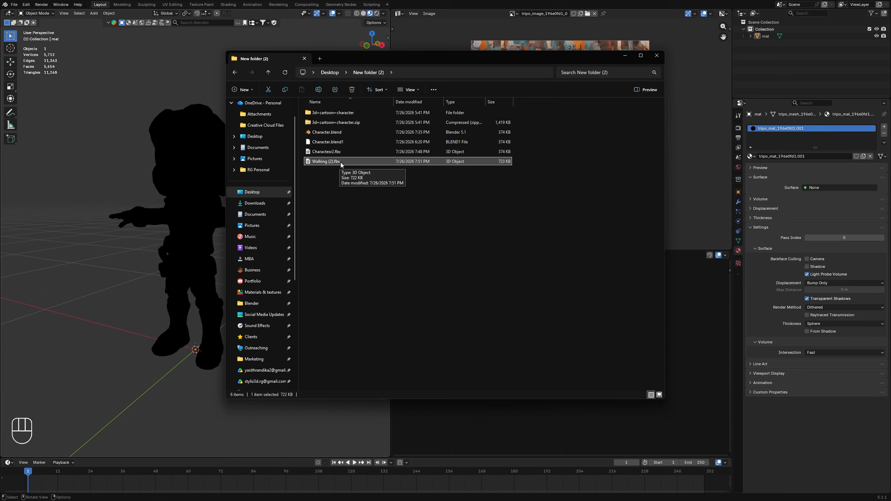
Import Walking (2).fbx from New folder (2) into the Blender scene with the default FBX settings.
drag(121, 297, 120, 297)
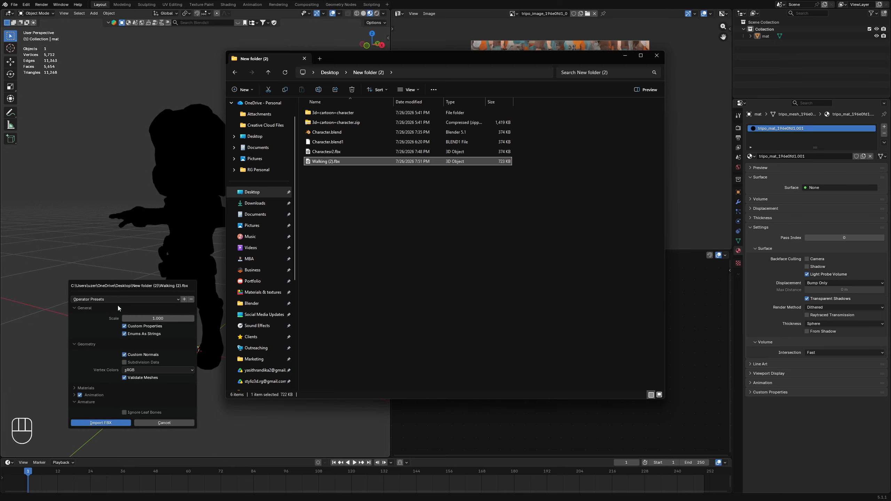
click(109, 423)
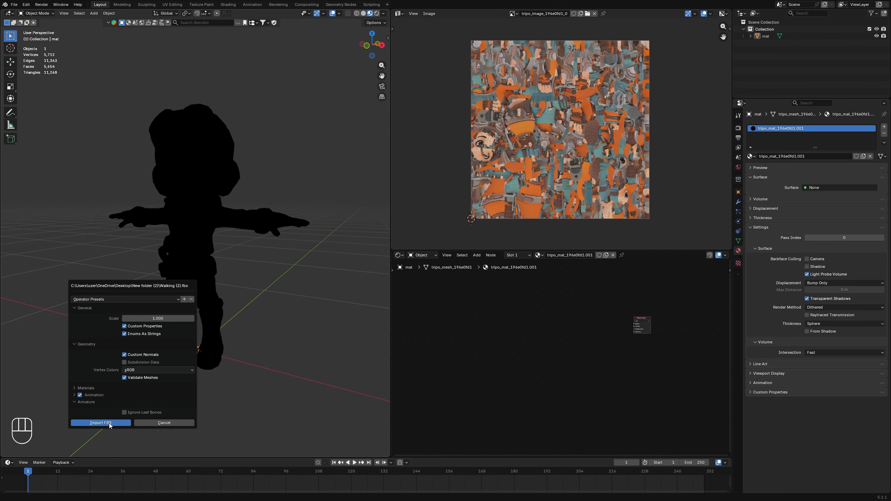
mouse_move(136, 391)
middle_down()
mouse_move(198, 384)
mouse_move(131, 382)
mouse_move(139, 380)
middle_up()
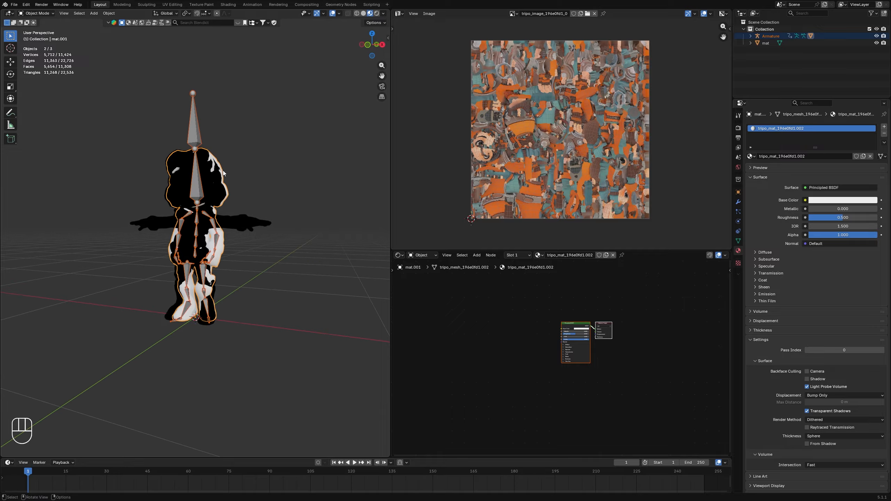
Hide the original T-pose mesh mat and select the imported rigged mesh.
click(249, 225)
key(KP_Divide)
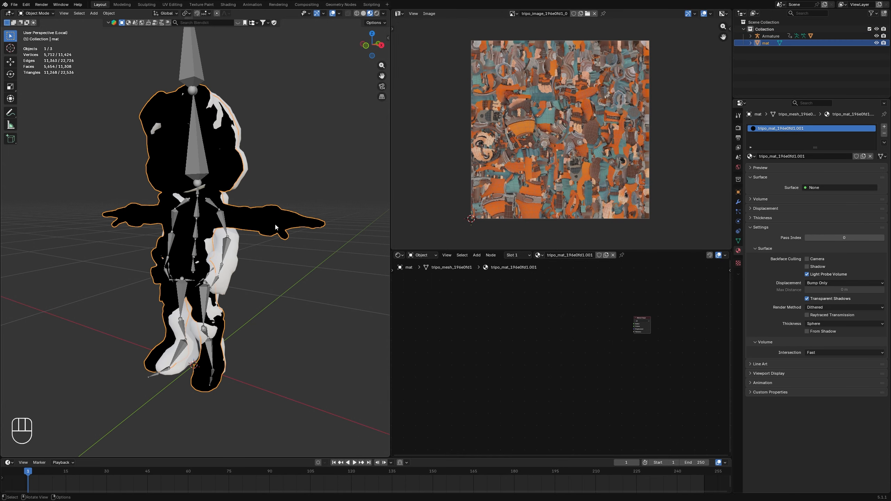
click(876, 43)
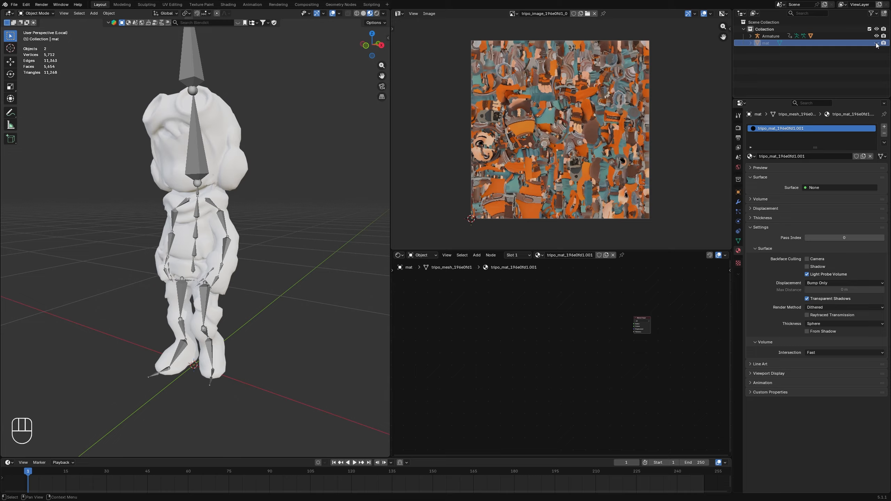
click(236, 166)
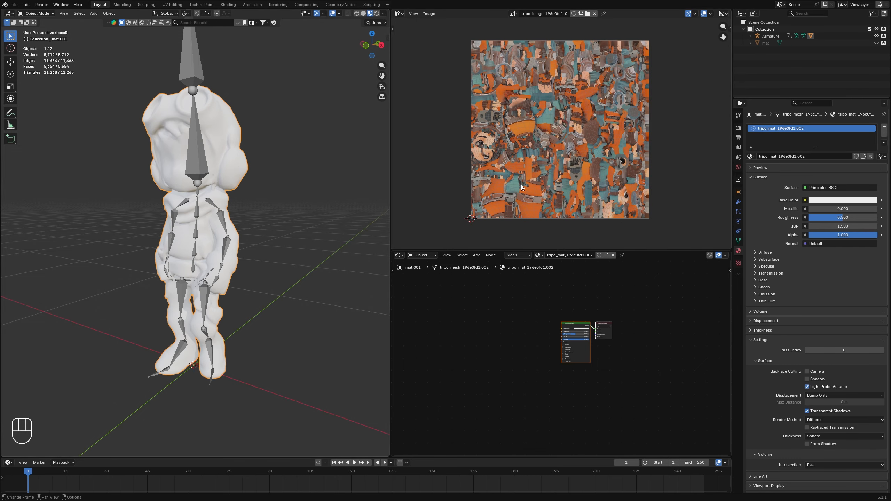
Replace the rigged mesh's blank material with the existing textured material tripo_mat_196e0fd1.
click(751, 156)
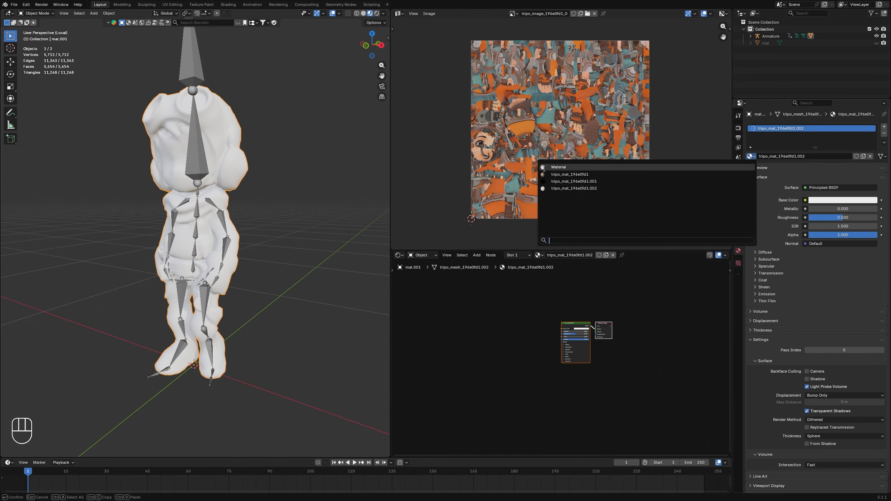
click(598, 175)
middle_drag(526, 366, 527, 363)
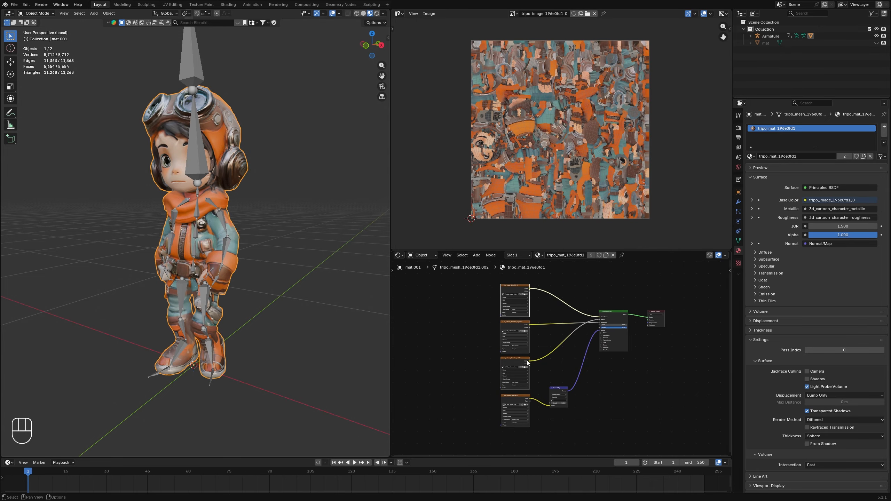
Deselect the mesh and play the animation to check the textured character's walk.
click(260, 174)
middle_drag(260, 176, 301, 205)
key(space)
scroll(295, 228, down, 2)
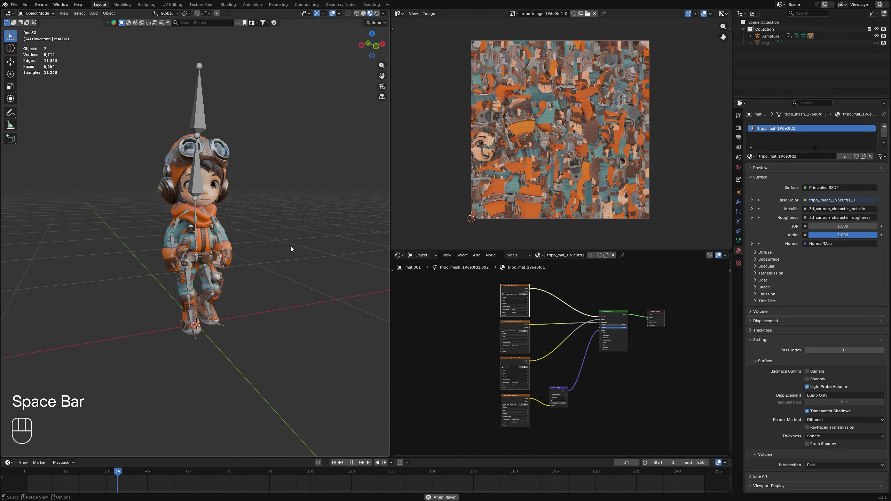
scroll(283, 267, up, 3)
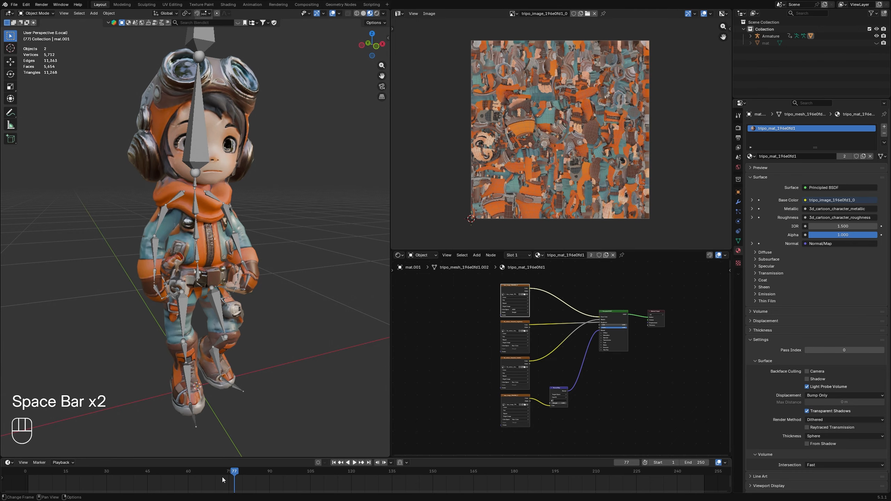
Enlarge the timeline, set the scene's end frame to 30 and play the walk as a loop.
drag(207, 475, 257, 367)
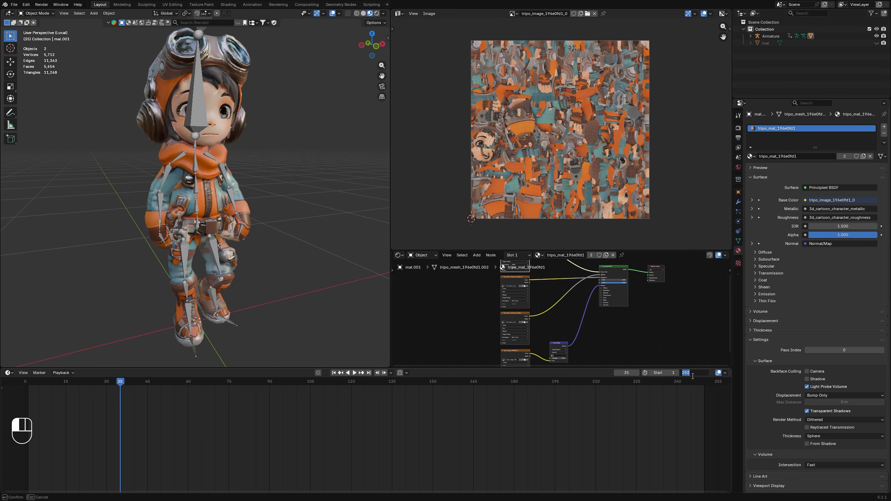
key(Return)
ctrl+scroll(386, 463, up, 8)
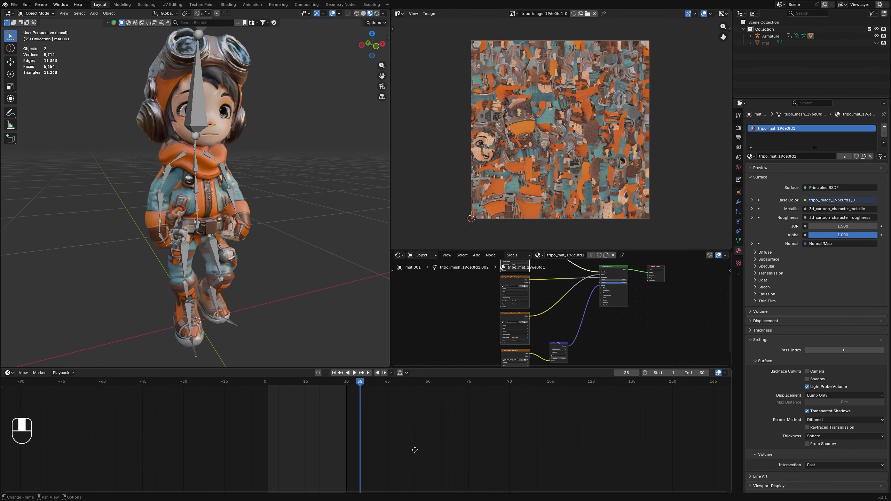
click(355, 372)
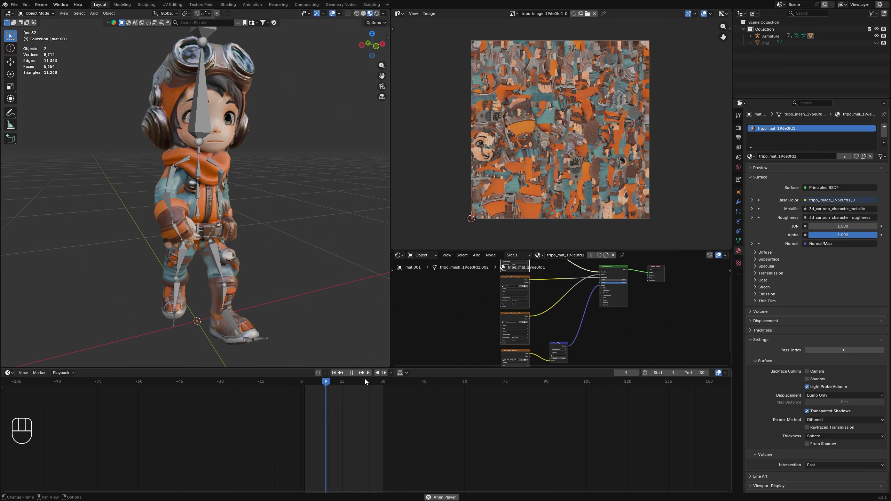
middle_drag(305, 287, 255, 289)
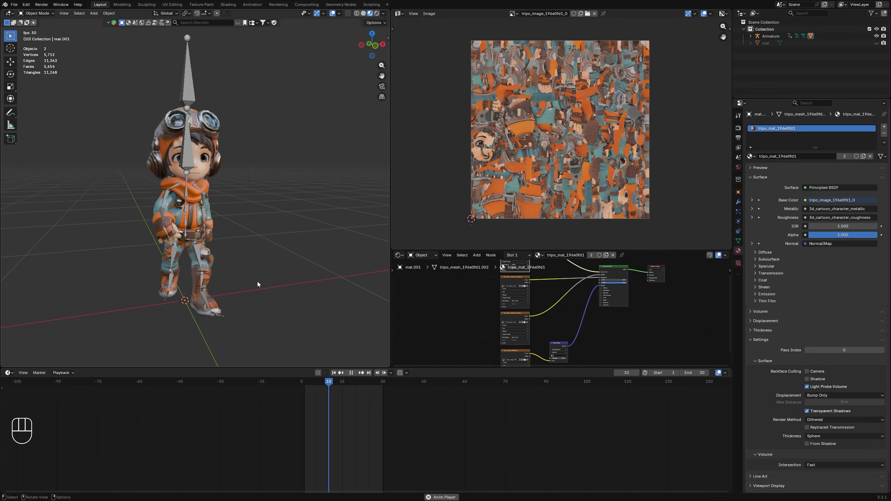
Set the armature's viewport display to Stick and deselect it.
click(187, 89)
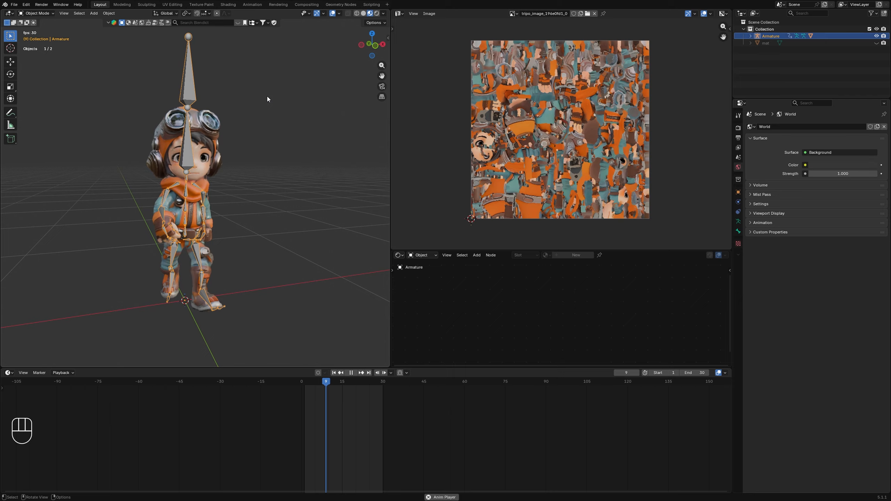
click(340, 14)
click(340, 15)
click(738, 223)
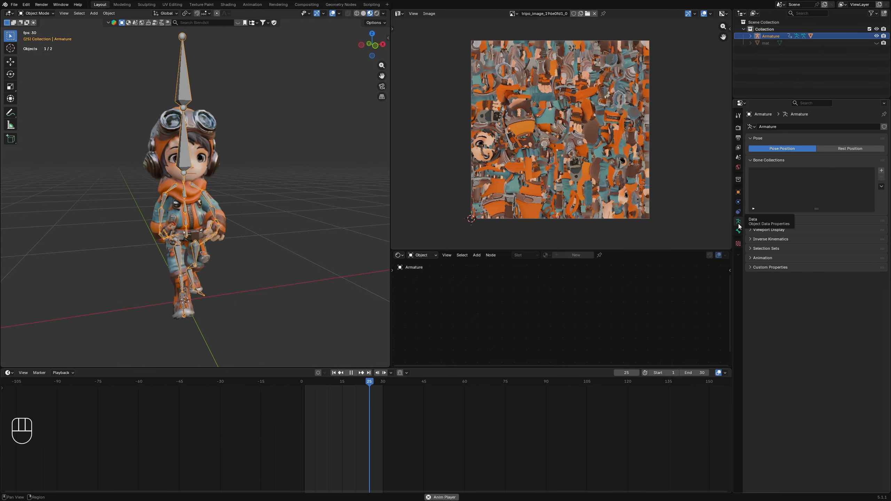
click(765, 230)
click(834, 240)
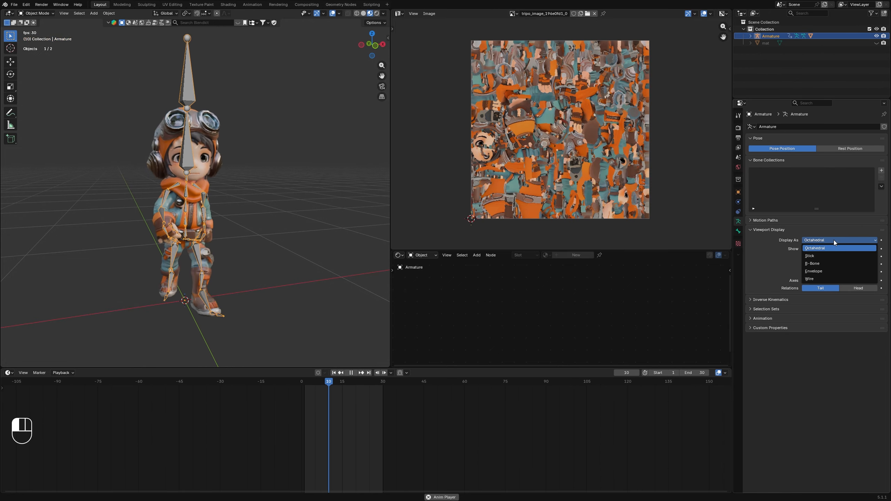
click(817, 255)
click(319, 242)
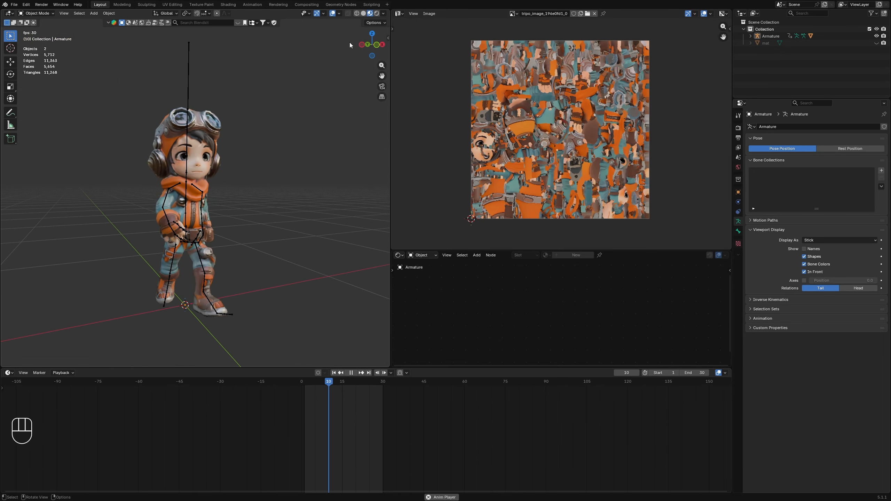
Turn off the 3D viewport overlays and view the walking character without bones or grid.
click(332, 13)
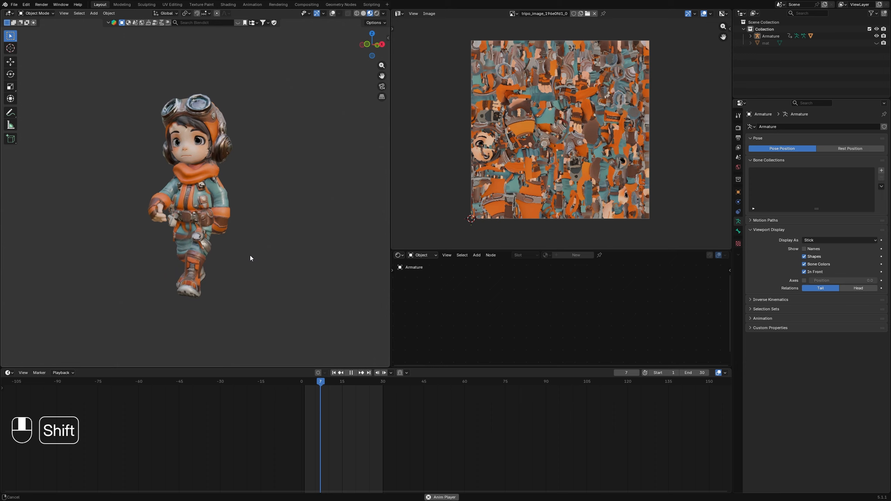
scroll(250, 255, up, 2)
scroll(248, 259, down, 1)
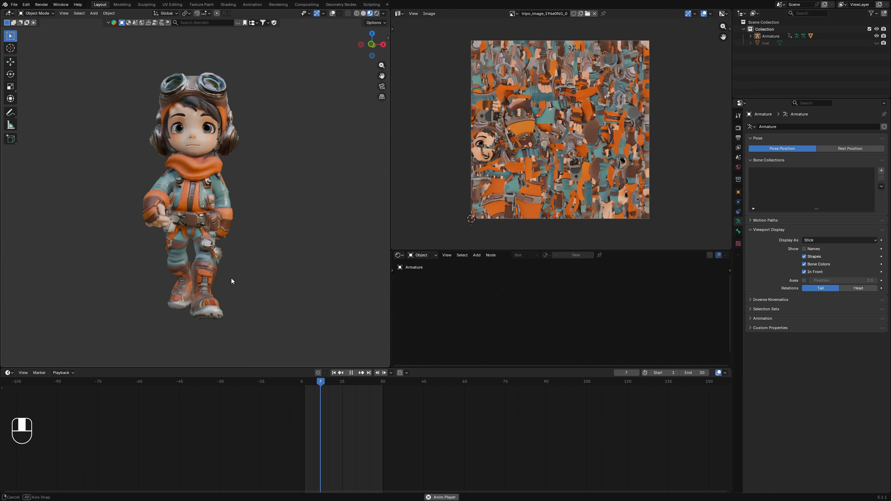